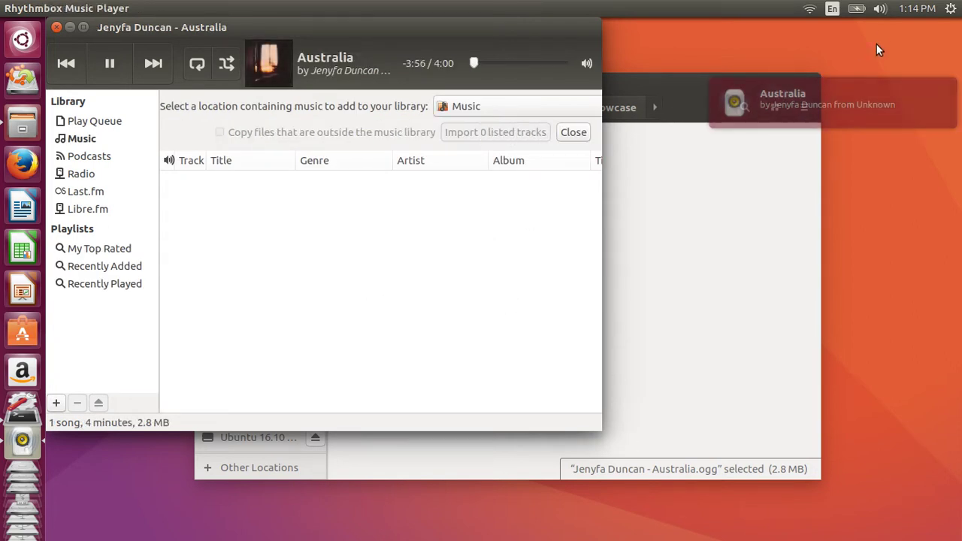
Pause and resume the Australia track from the system sound controls, and raise the system volume
{"action": "left_click", "coordinate": [881, 9]}
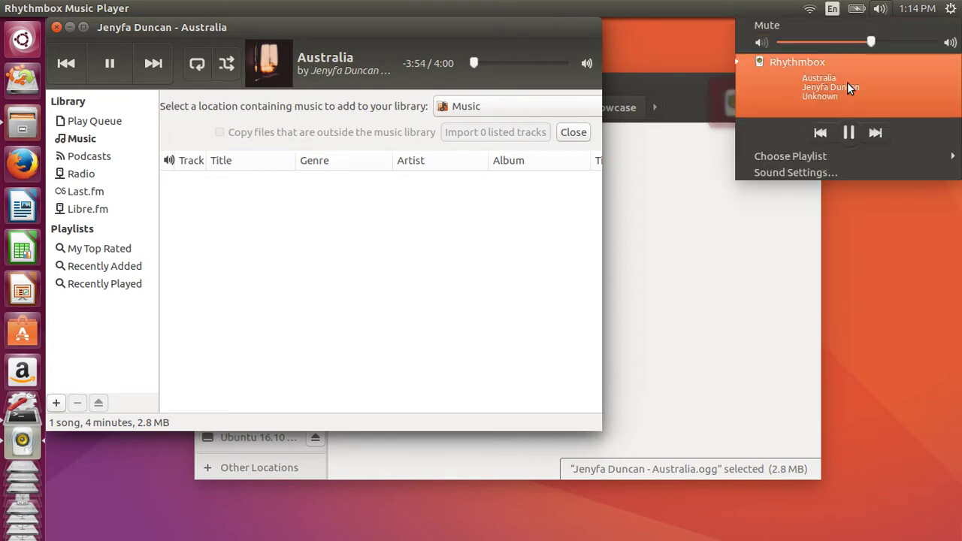
{"action": "left_click", "coordinate": [847, 133]}
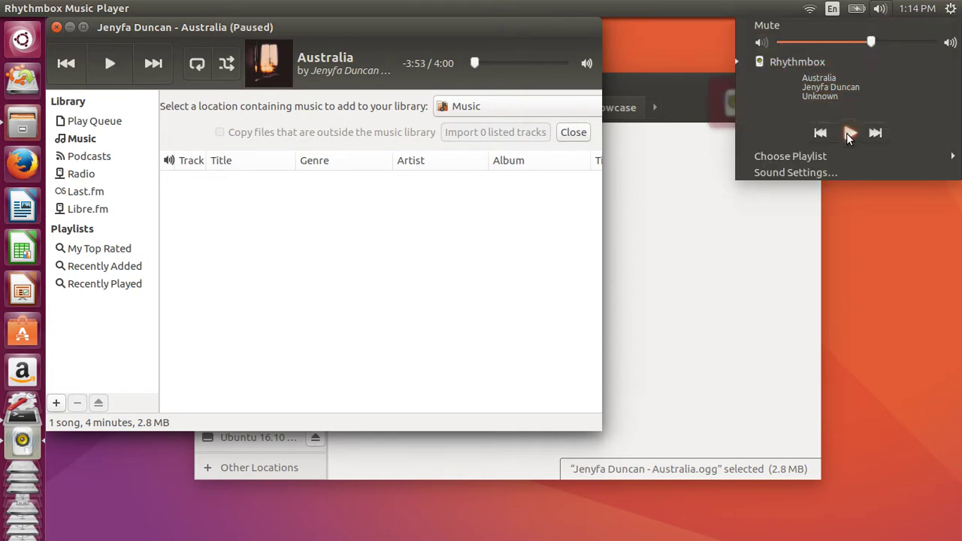
{"action": "left_click", "coordinate": [846, 133]}
{"action": "mouse_move", "coordinate": [837, 156]}
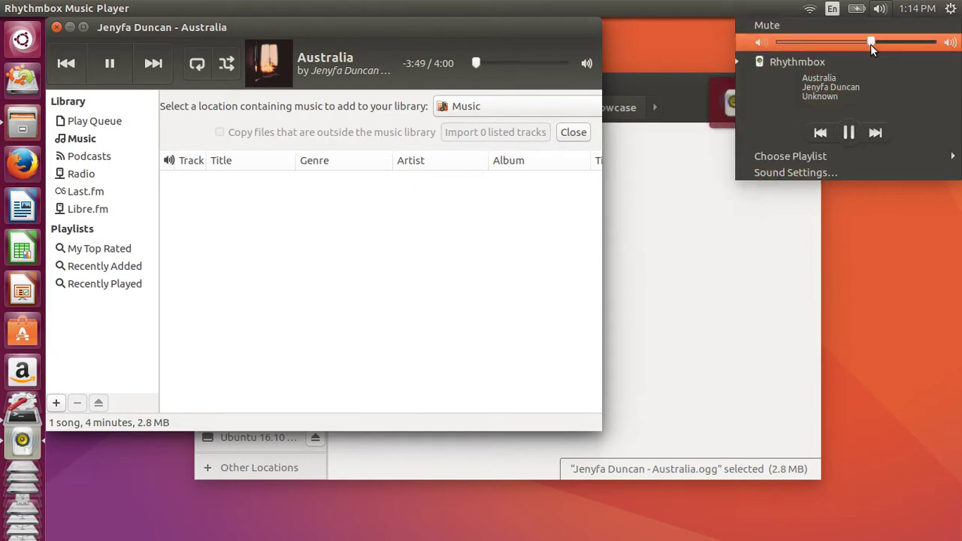
{"action": "left_click_drag", "start_coordinate": [913, 43], "coordinate": [877, 42]}
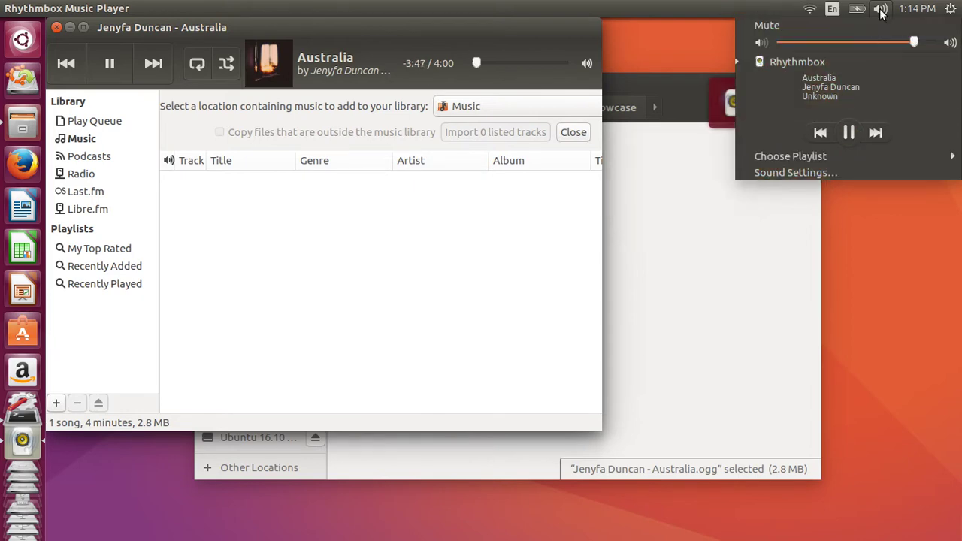
{"action": "left_click", "coordinate": [615, 51]}
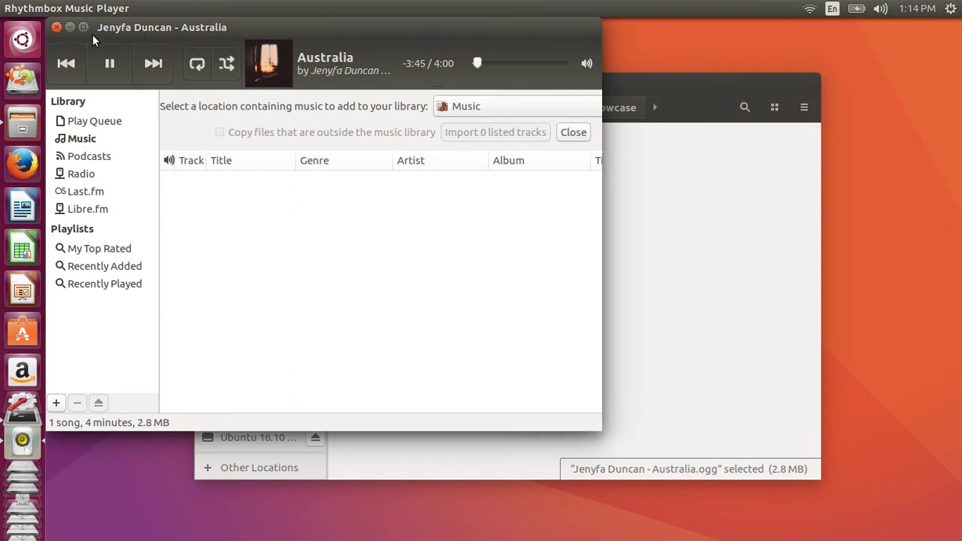
Review the music player's File, View and Help commands, and close the player window
{"action": "left_click", "coordinate": [55, 9]}
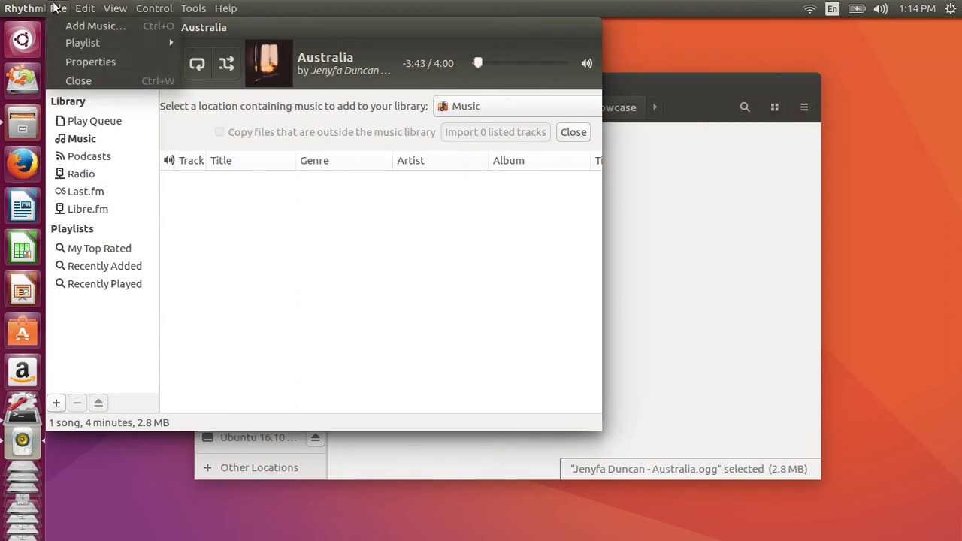
{"action": "mouse_move", "coordinate": [121, 10]}
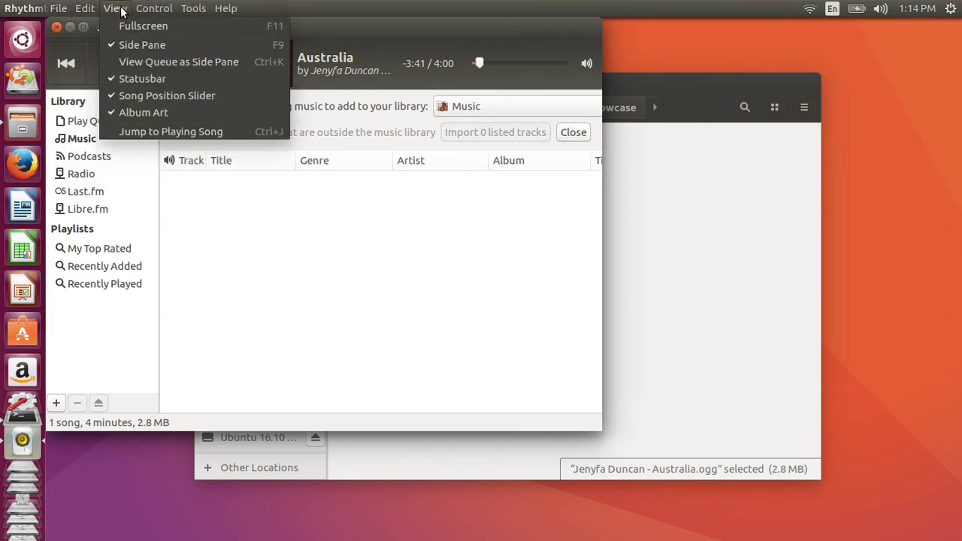
{"action": "left_click", "coordinate": [225, 8]}
{"action": "left_click", "coordinate": [59, 8]}
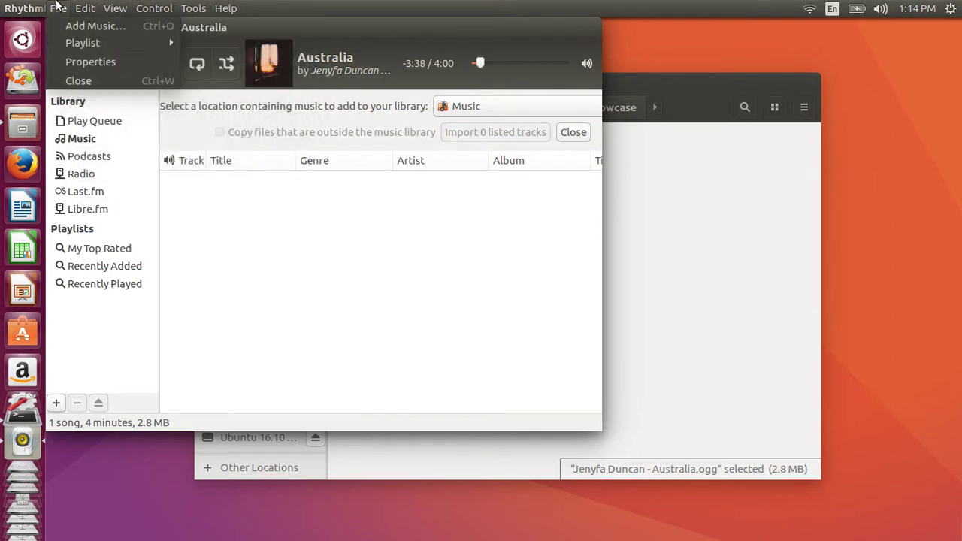
{"action": "left_click", "coordinate": [96, 79]}
Play the Ubuntu Through The Years video from the showcase folder and move the player window toward the middle of the desktop
{"action": "double_click", "coordinate": [428, 196]}
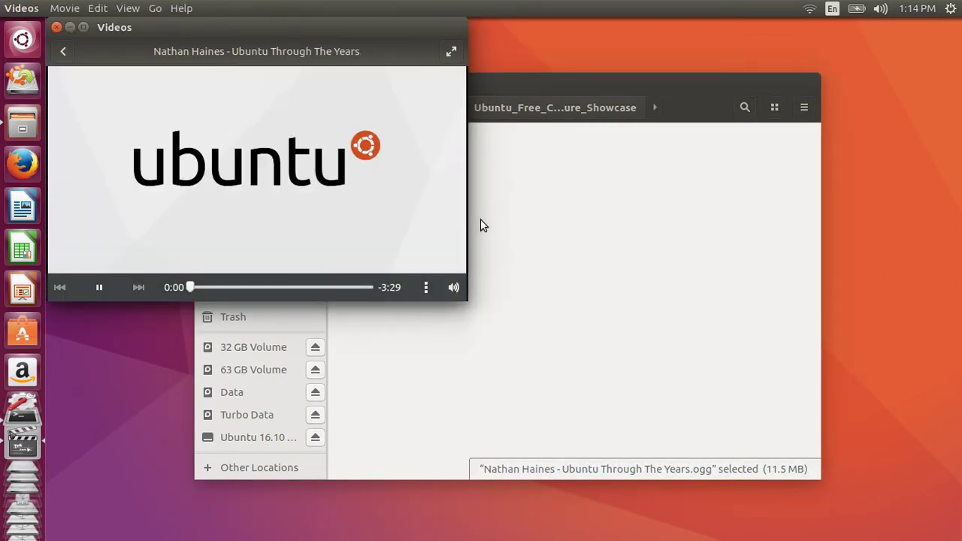
{"action": "left_click_drag", "start_coordinate": [322, 28], "coordinate": [552, 125]}
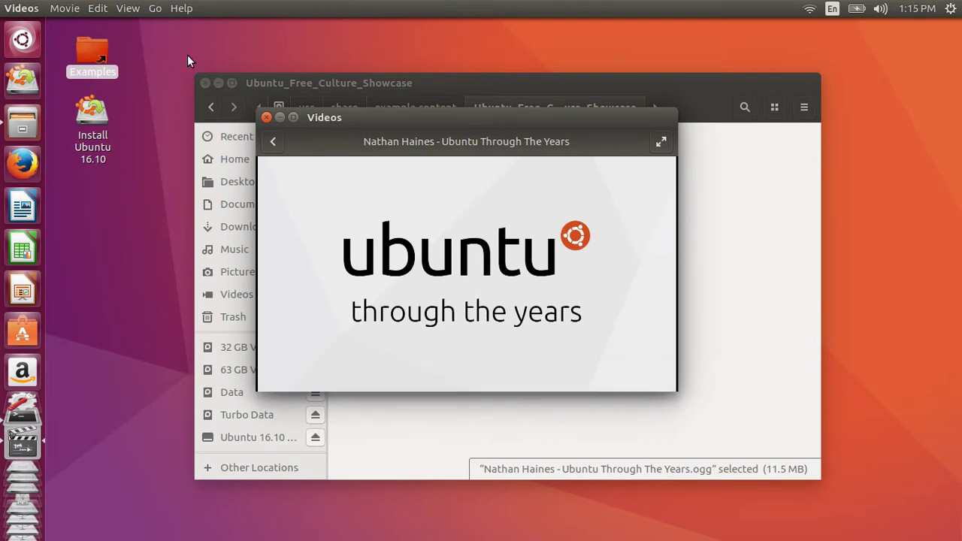
Review the video player's commands and its General, Display and Audio preferences, leaving the settings as they are
{"action": "left_click", "coordinate": [66, 8]}
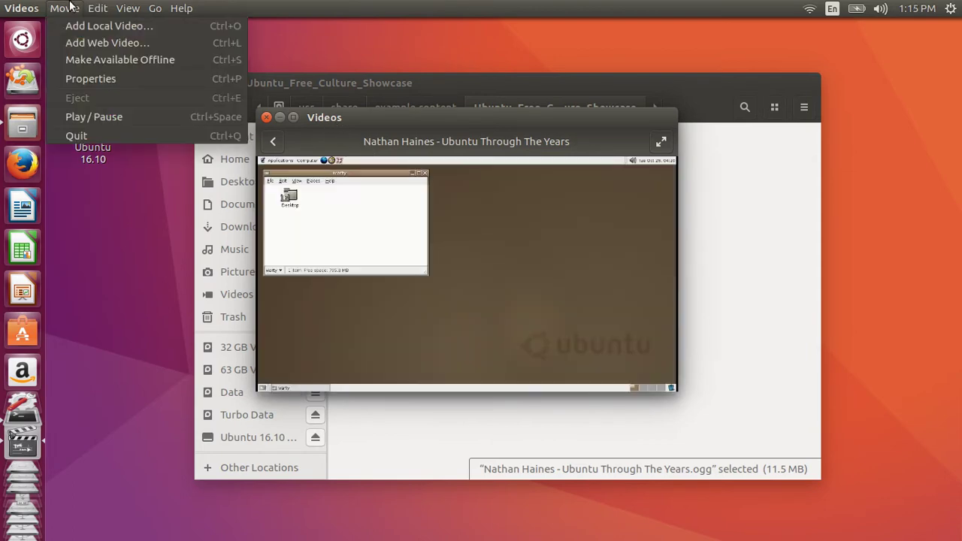
{"action": "mouse_move", "coordinate": [103, 7]}
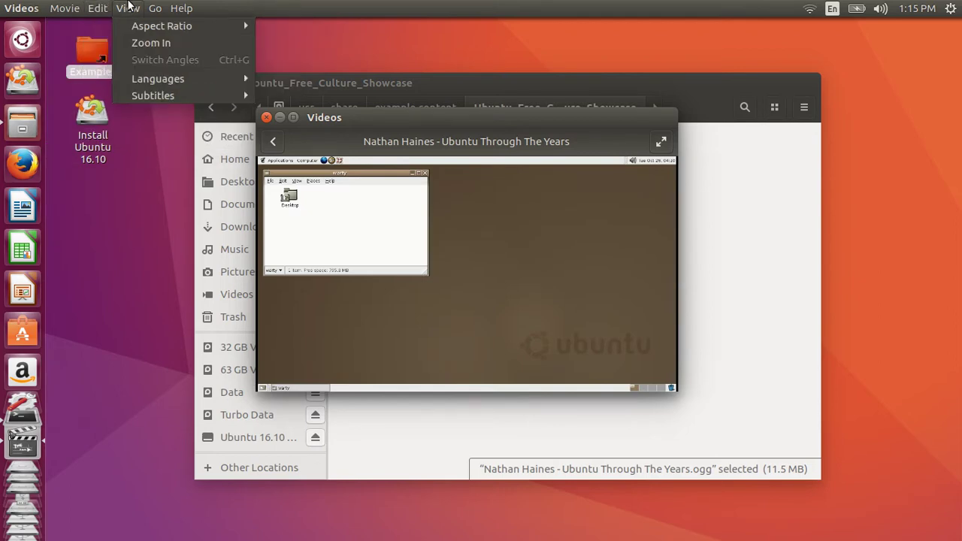
{"action": "mouse_move", "coordinate": [183, 7]}
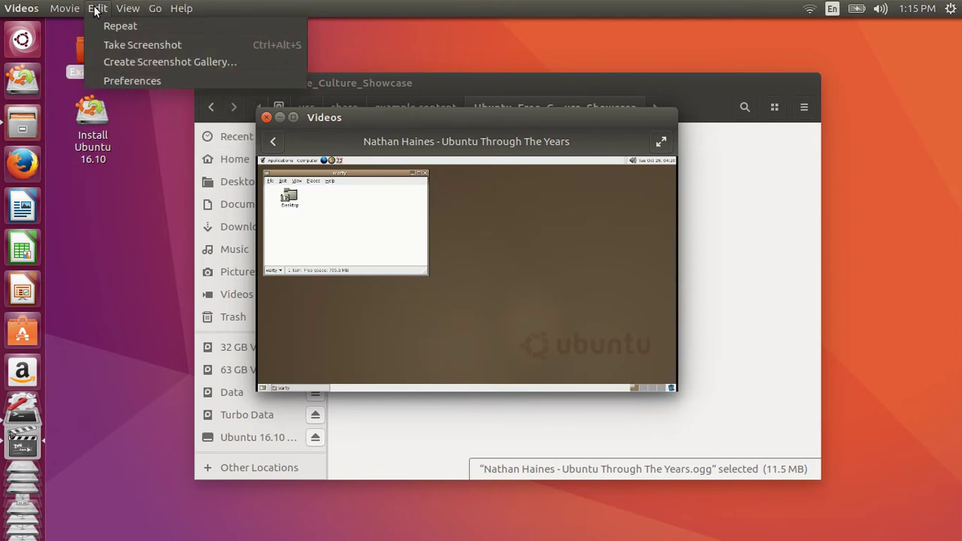
{"action": "left_click", "coordinate": [111, 83]}
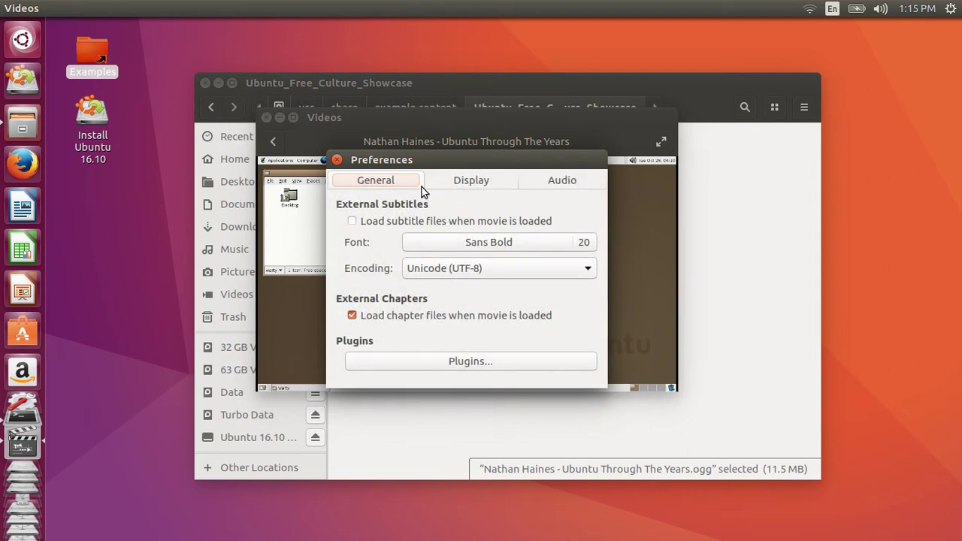
{"action": "left_click", "coordinate": [481, 184]}
{"action": "left_click", "coordinate": [548, 186]}
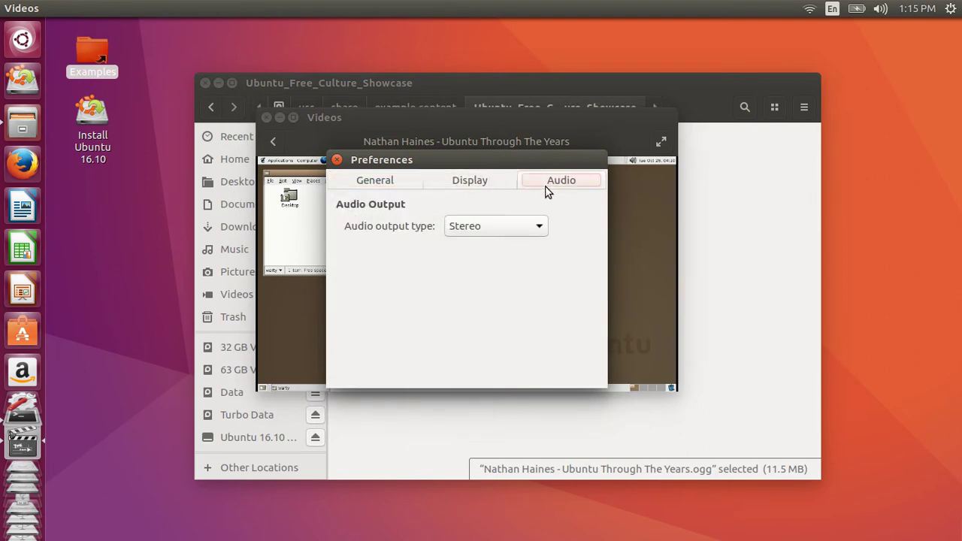
{"action": "left_click", "coordinate": [338, 162]}
Show the video full screen and skip ahead to about 1:13 and on to about 2:16
{"action": "double_click", "coordinate": [463, 251]}
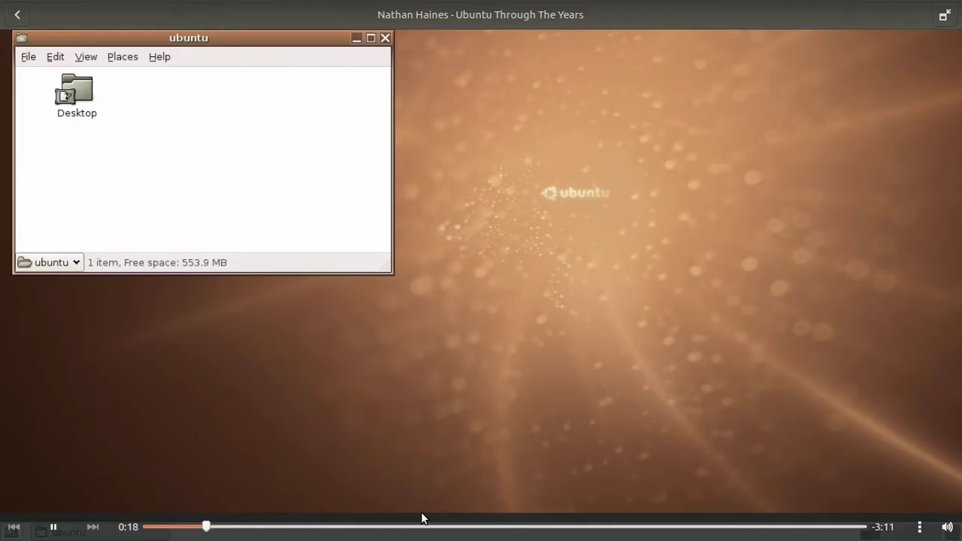
{"action": "left_click", "coordinate": [394, 526]}
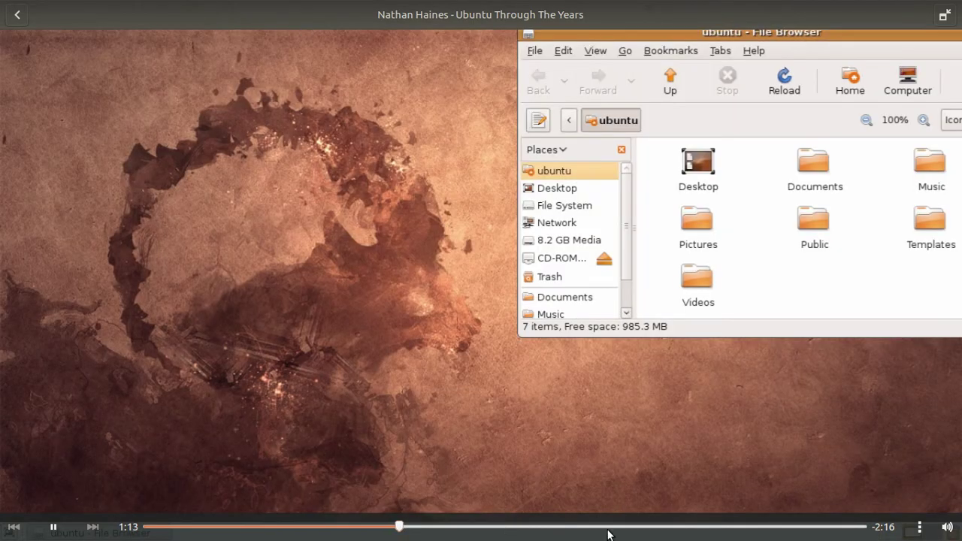
{"action": "left_click", "coordinate": [609, 527]}
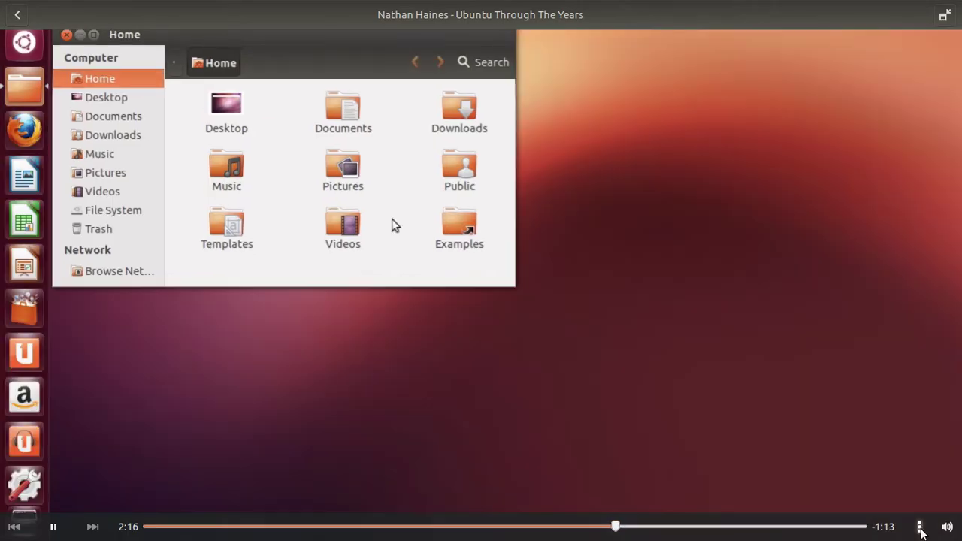
Try the ×1.75, ×1.5, ×1.25 and ×1.1 playback speeds, restore Normal speed, and look at the volume control
{"action": "left_click", "coordinate": [920, 527]}
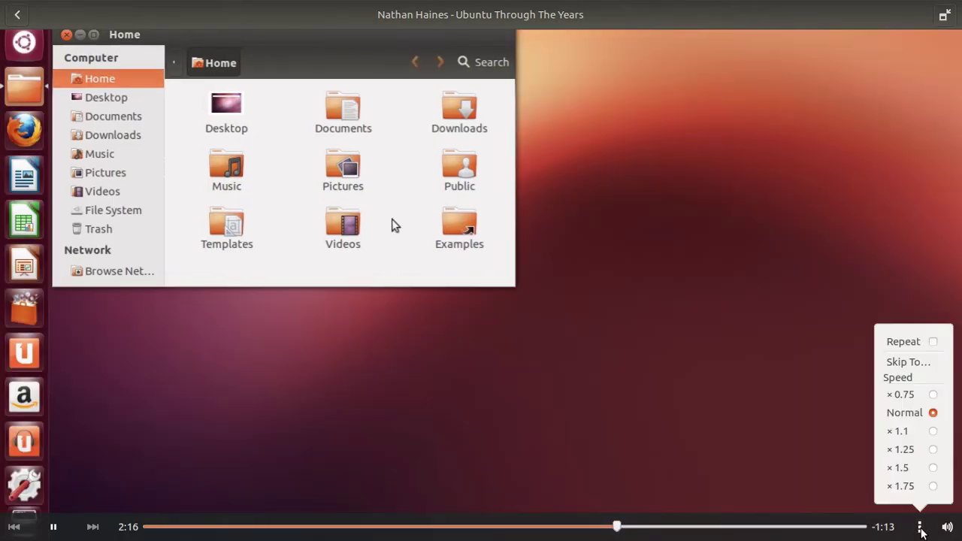
{"action": "left_click", "coordinate": [931, 486]}
{"action": "left_click", "coordinate": [934, 468]}
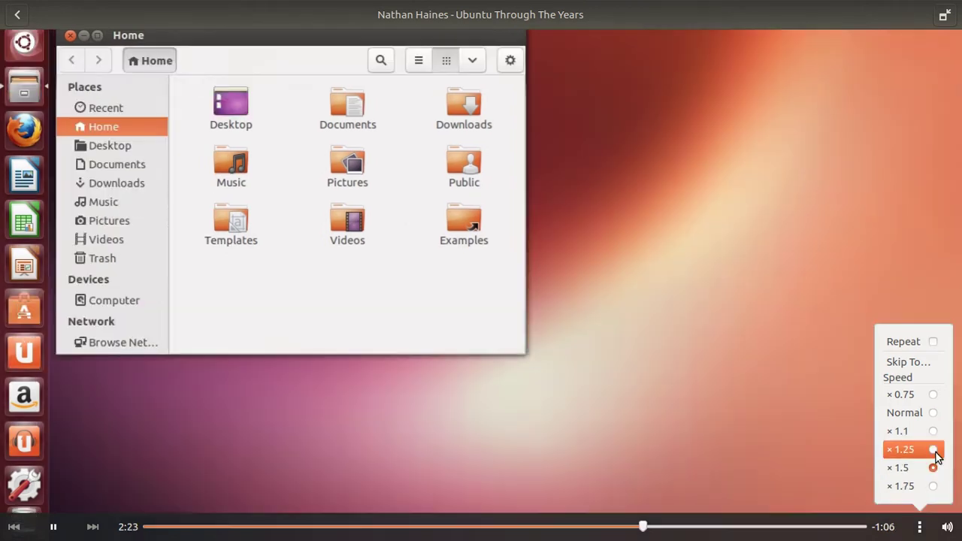
{"action": "left_click", "coordinate": [934, 450]}
{"action": "left_click", "coordinate": [933, 431]}
{"action": "left_click", "coordinate": [934, 414]}
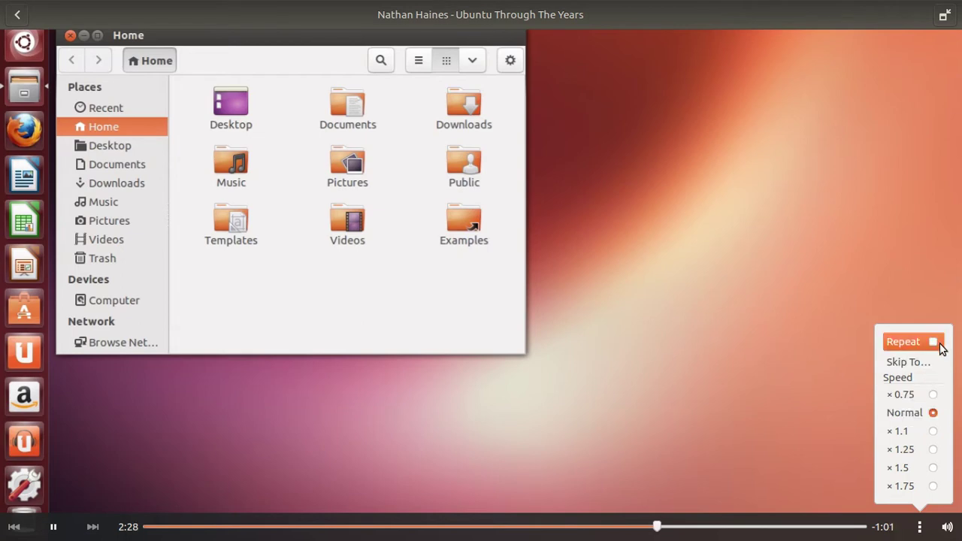
{"action": "left_click", "coordinate": [948, 527]}
{"action": "left_click", "coordinate": [948, 527]}
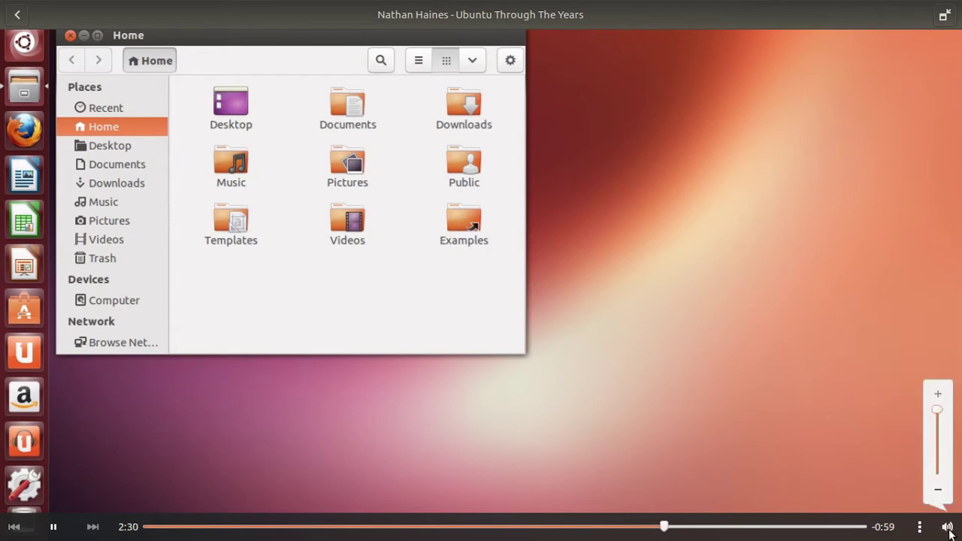
Leave full screen and close both the video player and the Ubuntu_Free_Culture_Showcase folder window
{"action": "double_click", "coordinate": [721, 314]}
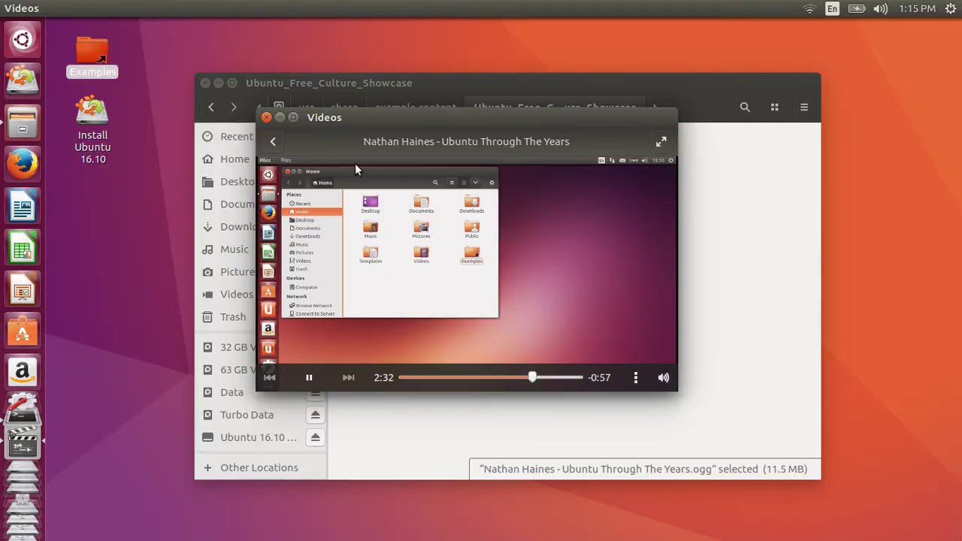
{"action": "left_click", "coordinate": [266, 118]}
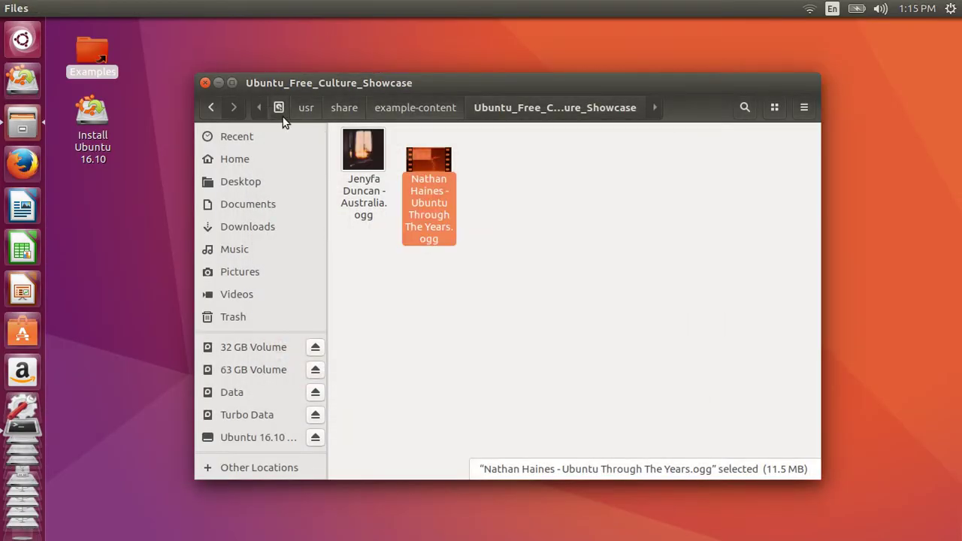
{"action": "left_click", "coordinate": [209, 84]}
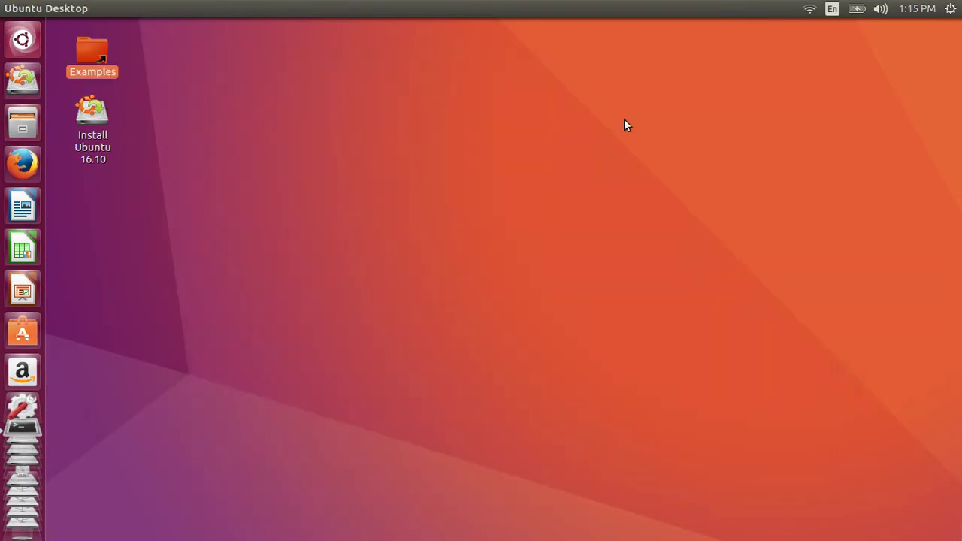
Examine the system details, including the overview, default applications, removable media and legal notice, and close the window
{"action": "left_click", "coordinate": [951, 8]}
{"action": "left_click", "coordinate": [935, 24]}
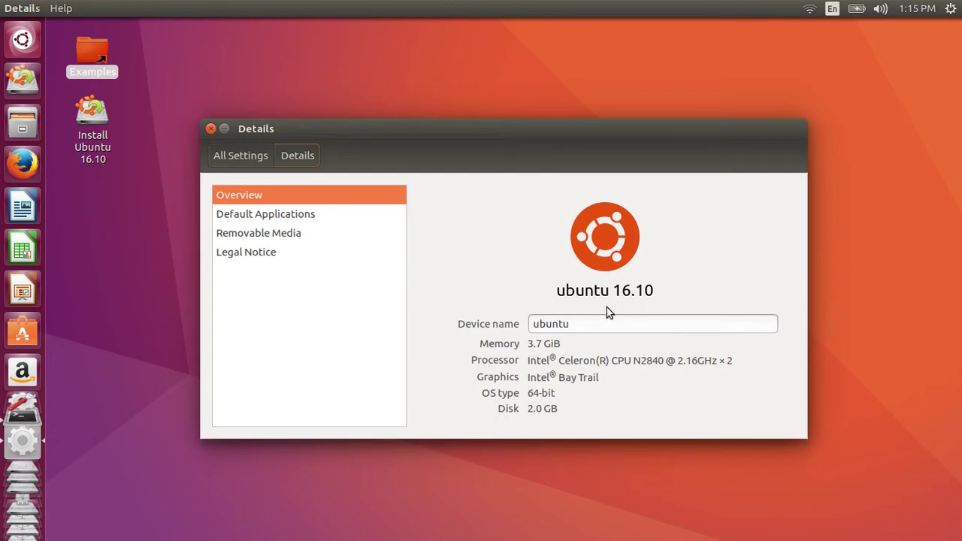
{"action": "left_click", "coordinate": [334, 218]}
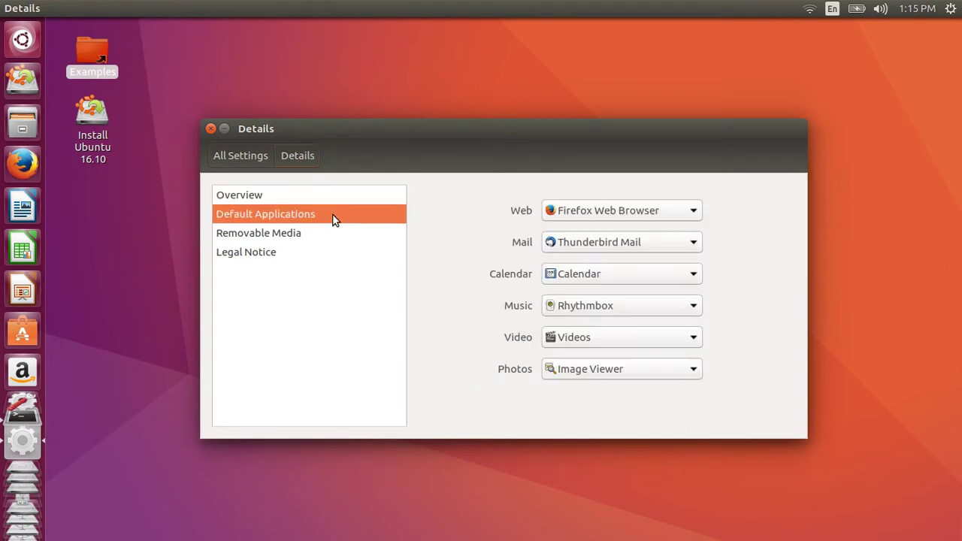
{"action": "left_click", "coordinate": [334, 234]}
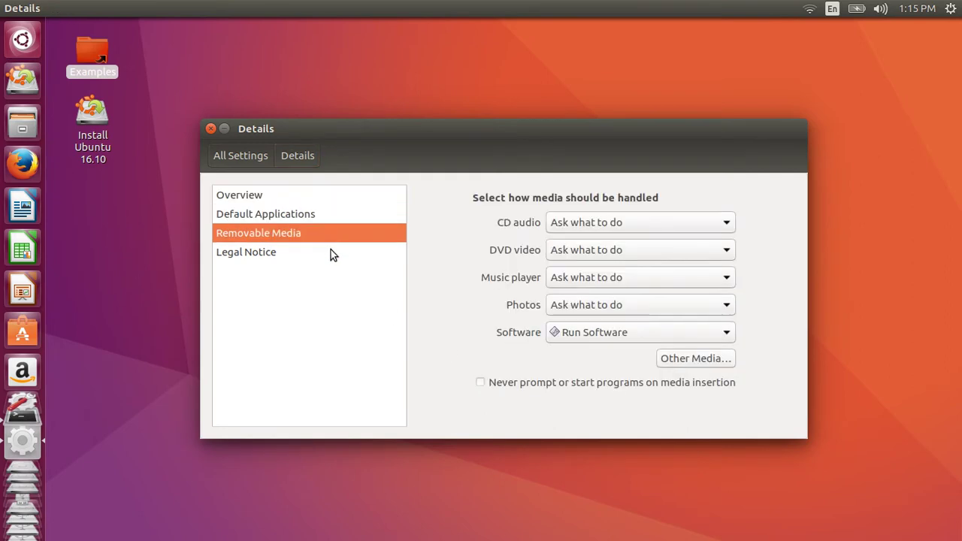
{"action": "left_click", "coordinate": [330, 253]}
{"action": "left_click", "coordinate": [211, 129]}
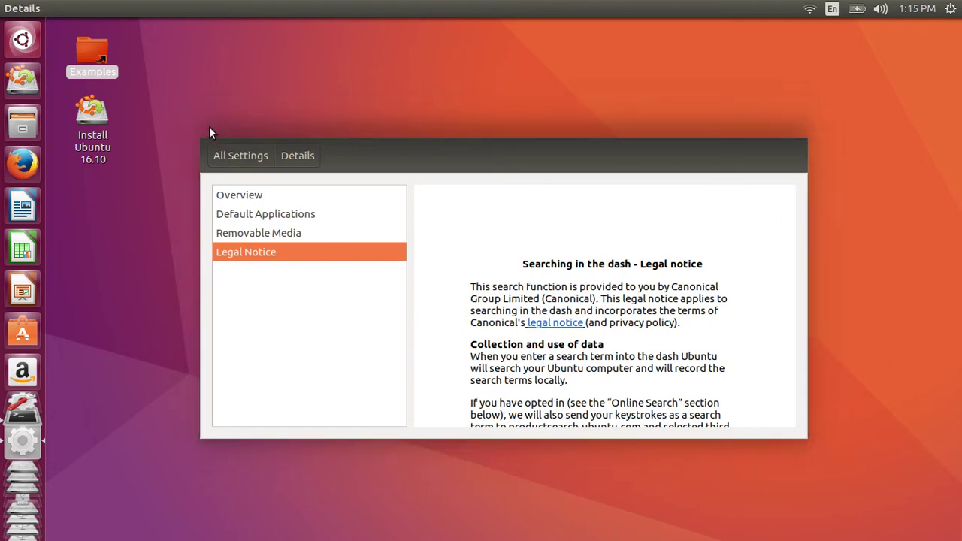
Open the Home folder in the file manager and move its window toward the middle of the desktop
{"action": "key", "text": "ctrl+alt+t"}
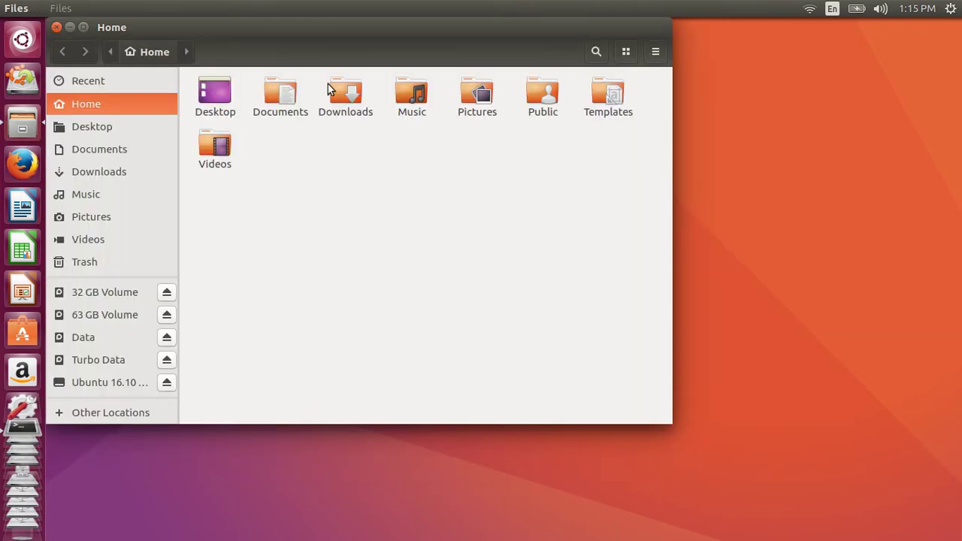
{"action": "left_click_drag", "start_coordinate": [318, 32], "coordinate": [475, 100]}
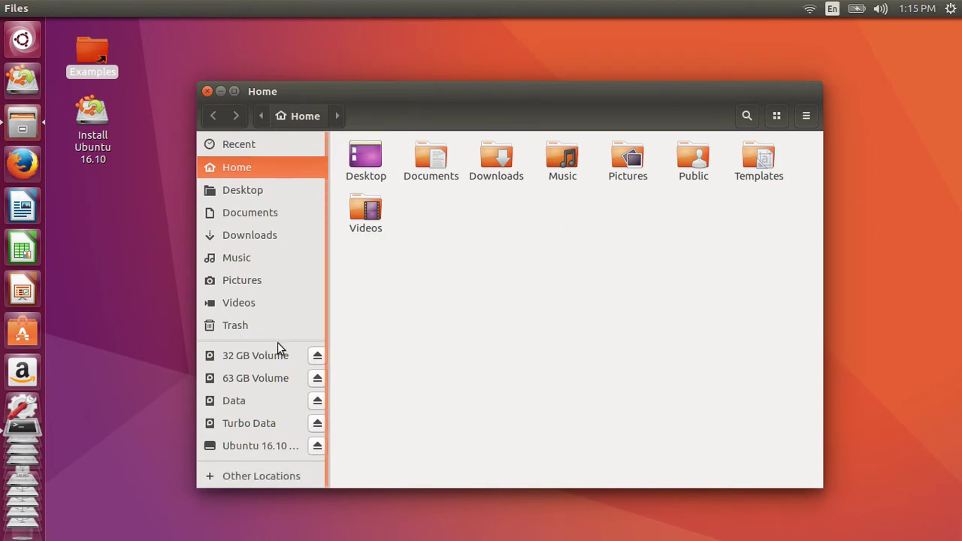
Switch the file manager to an editable location path, clear it, and open the Pictures folder
{"action": "left_click", "coordinate": [806, 118]}
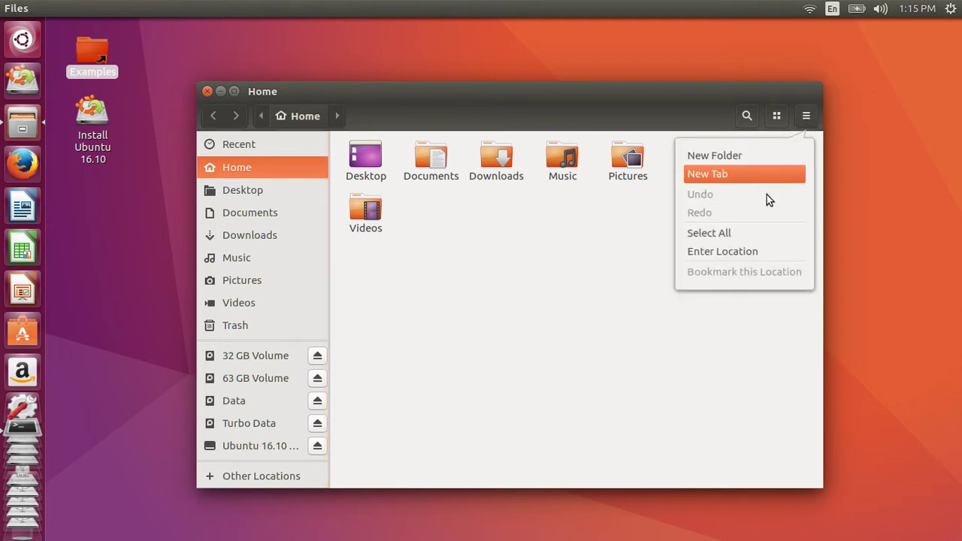
{"action": "left_click", "coordinate": [722, 252]}
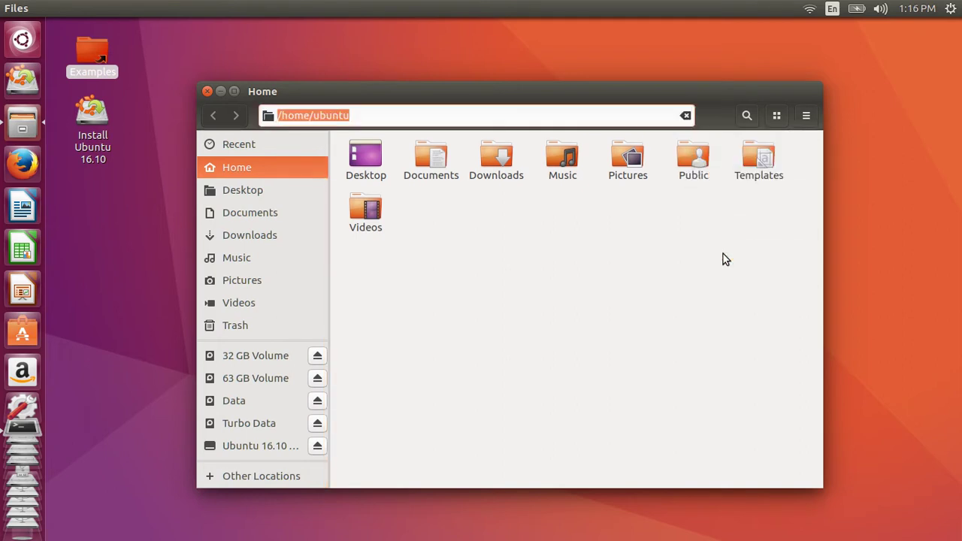
{"action": "left_click", "coordinate": [685, 115]}
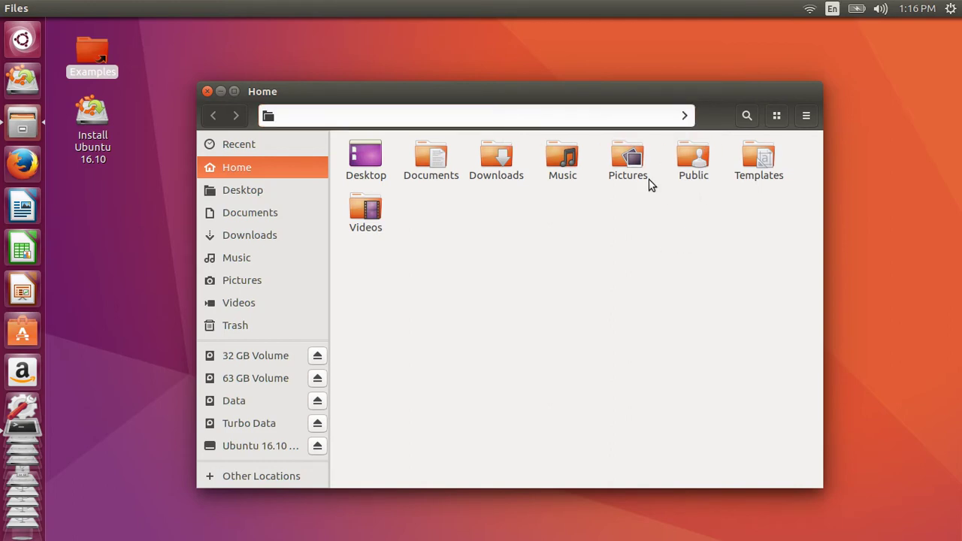
{"action": "double_click", "coordinate": [628, 158]}
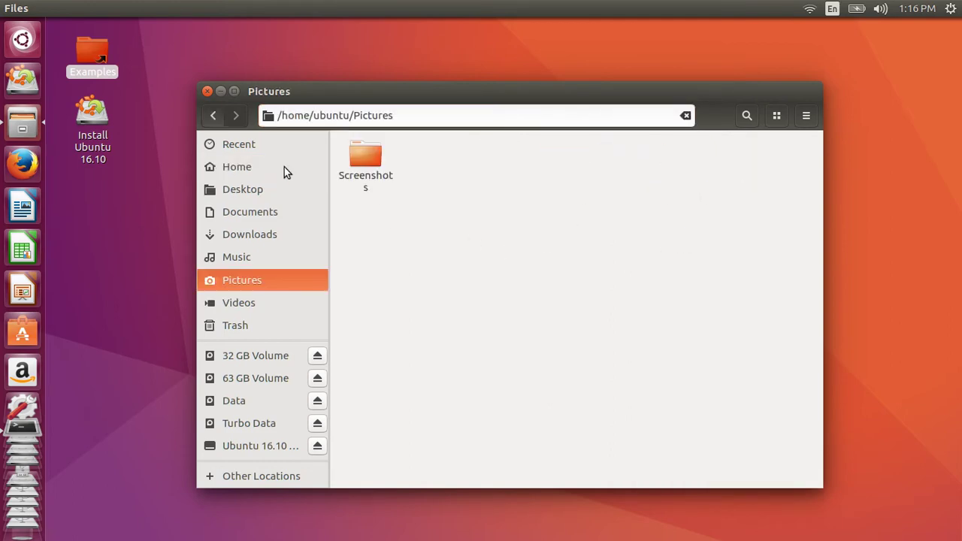
View the Documents, Downloads and Videos folders in turn, going through Home each time, and return to Home
{"action": "left_click", "coordinate": [253, 170]}
{"action": "double_click", "coordinate": [425, 159]}
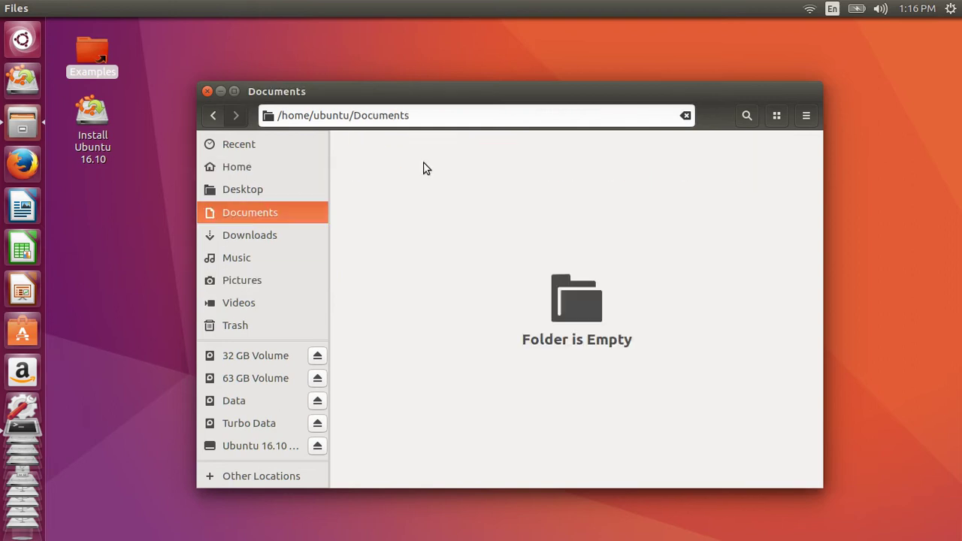
{"action": "left_click", "coordinate": [253, 167]}
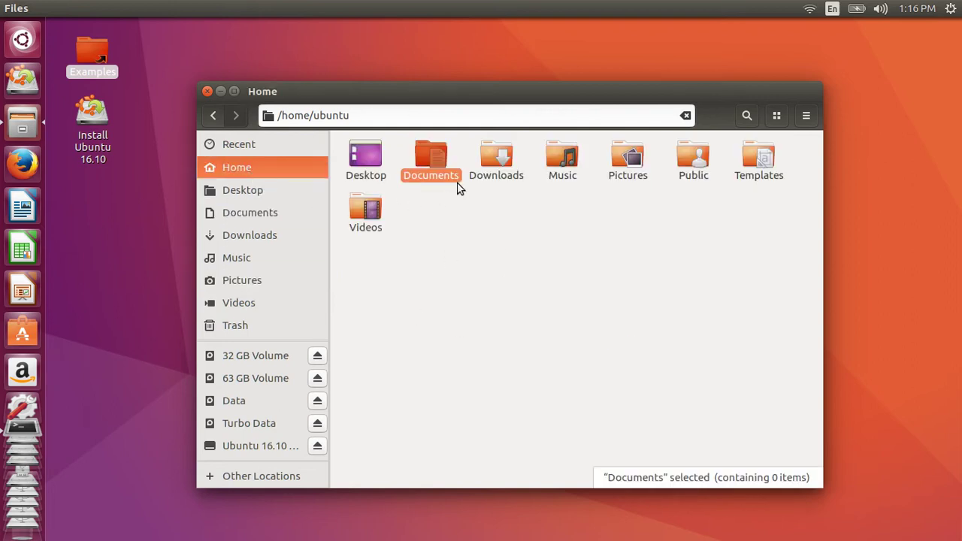
{"action": "double_click", "coordinate": [497, 167]}
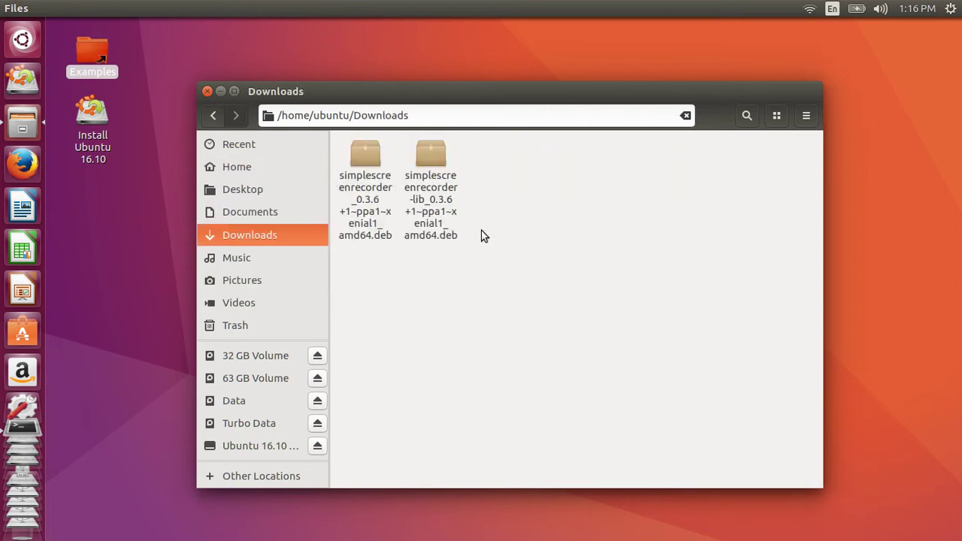
{"action": "left_click", "coordinate": [265, 172]}
{"action": "double_click", "coordinate": [367, 204]}
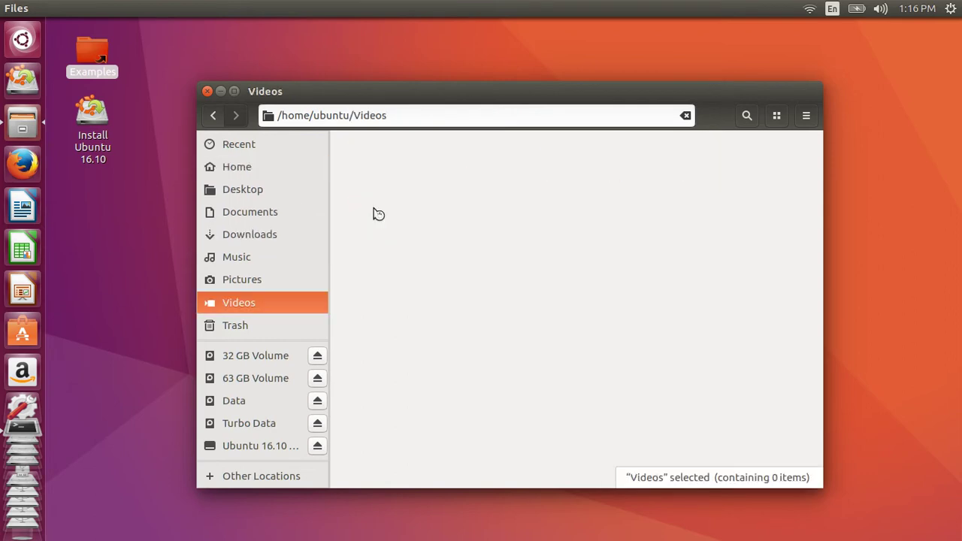
{"action": "left_click", "coordinate": [278, 172]}
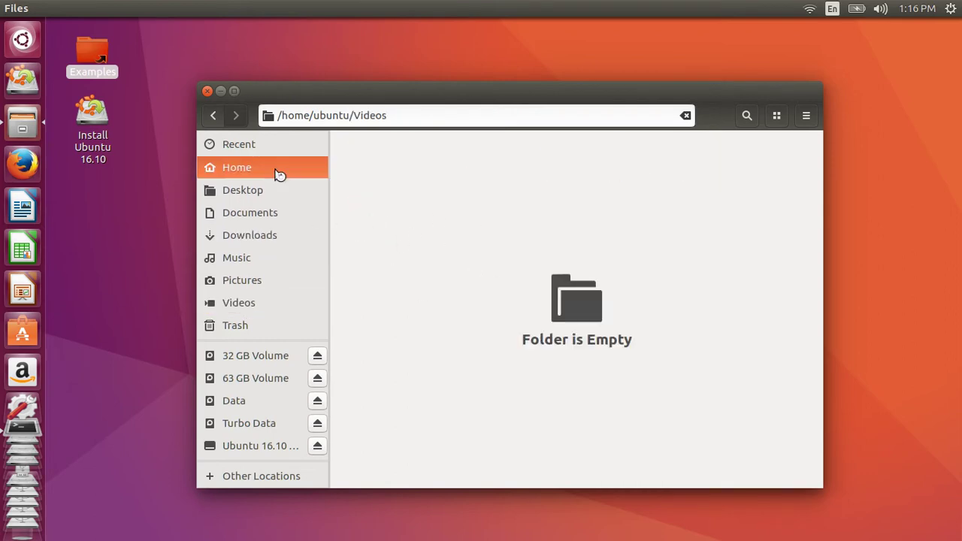
Switch the Home folder to list view, open its visible columns settings and close them without changing any column
{"action": "left_click", "coordinate": [779, 115]}
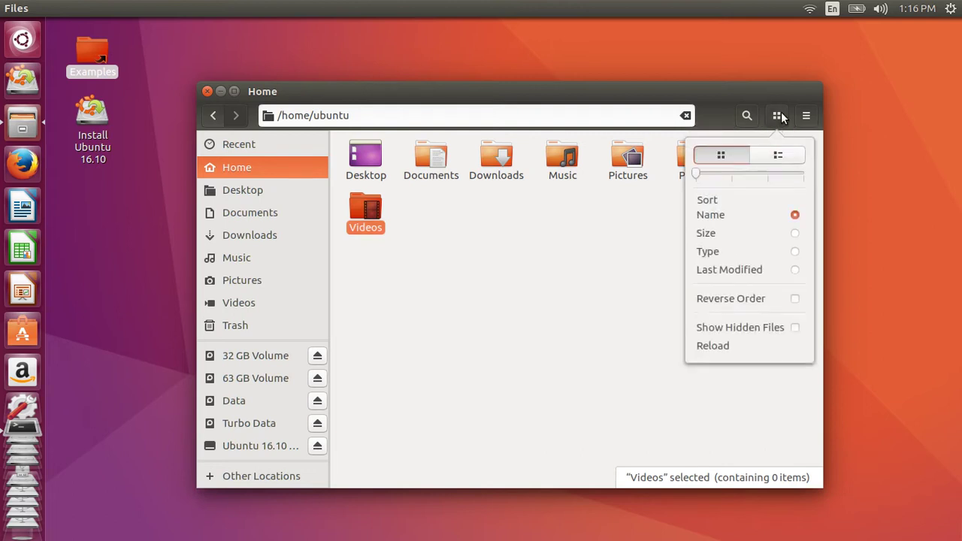
{"action": "left_click", "coordinate": [776, 155]}
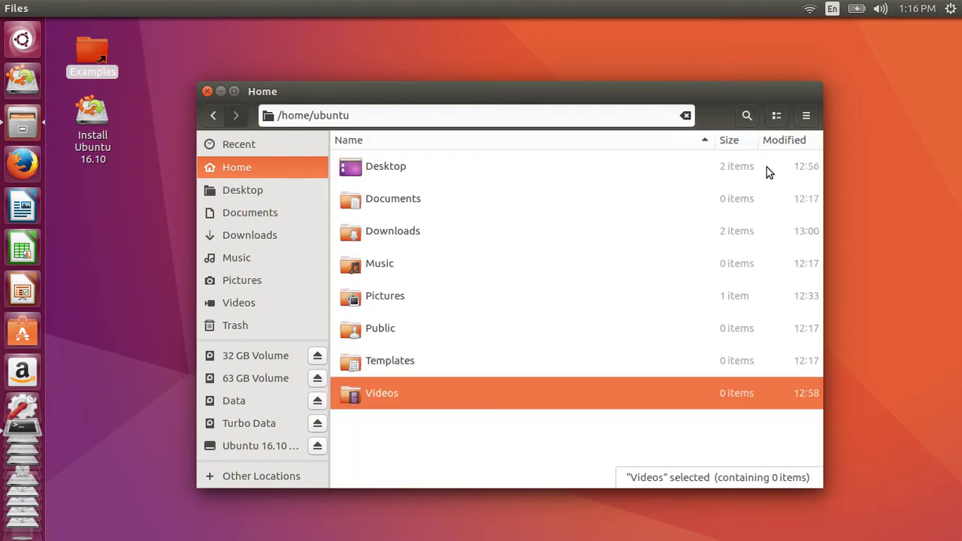
{"action": "left_click", "coordinate": [779, 115]}
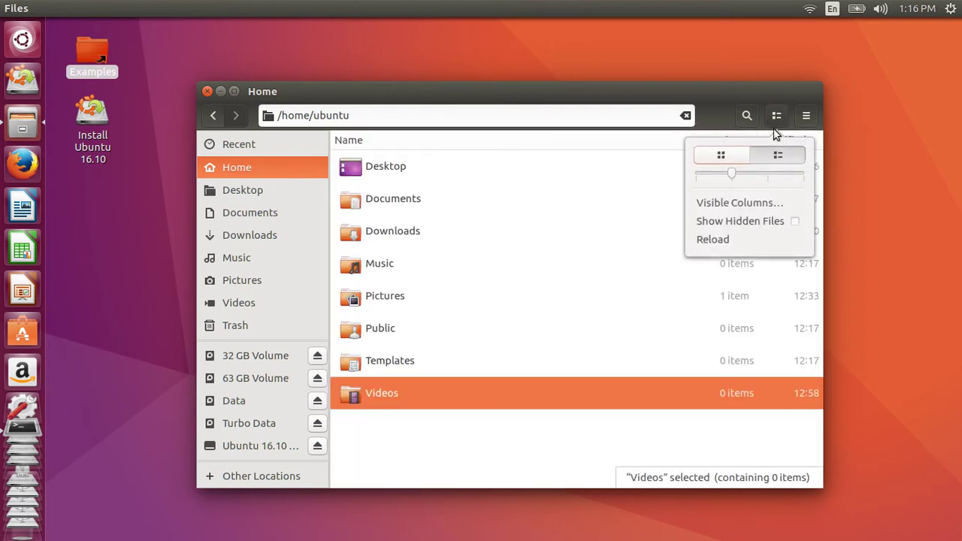
{"action": "mouse_move", "coordinate": [733, 173]}
{"action": "left_mouse_down"}
{"action": "mouse_move", "coordinate": [800, 176]}
{"action": "mouse_move", "coordinate": [706, 177]}
{"action": "mouse_move", "coordinate": [727, 179]}
{"action": "left_mouse_up"}
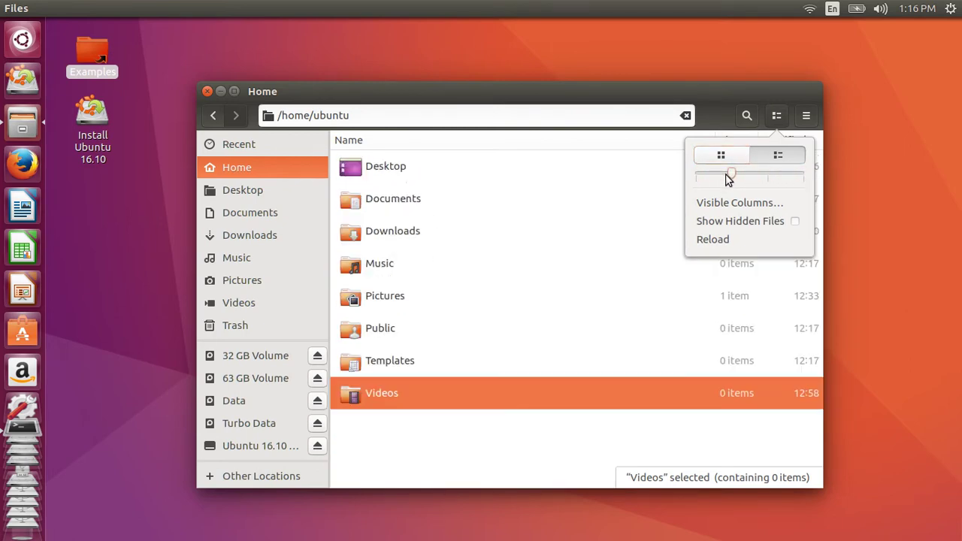
{"action": "left_click", "coordinate": [781, 202]}
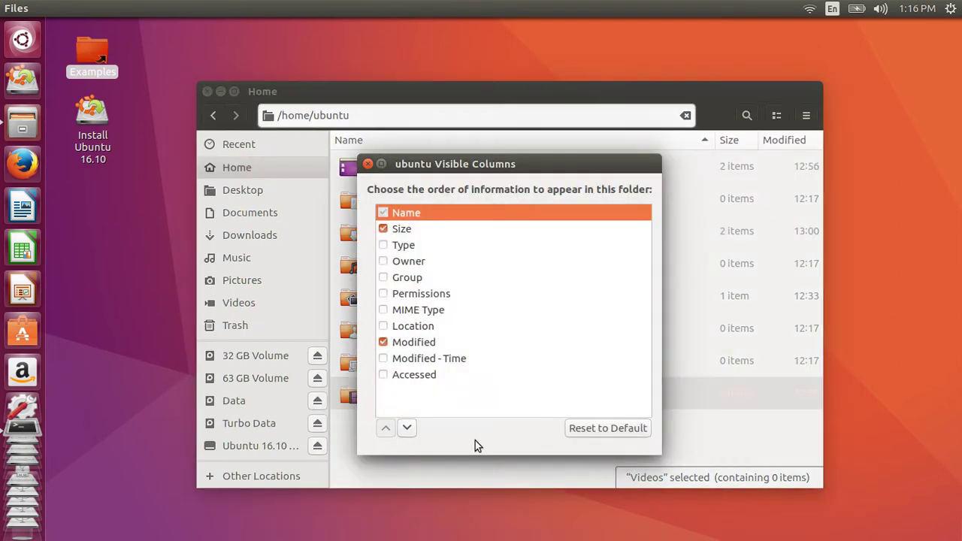
{"action": "left_click", "coordinate": [368, 166]}
Return the Home folder to icon view and sort its items by size, followed by name
{"action": "left_click", "coordinate": [771, 122]}
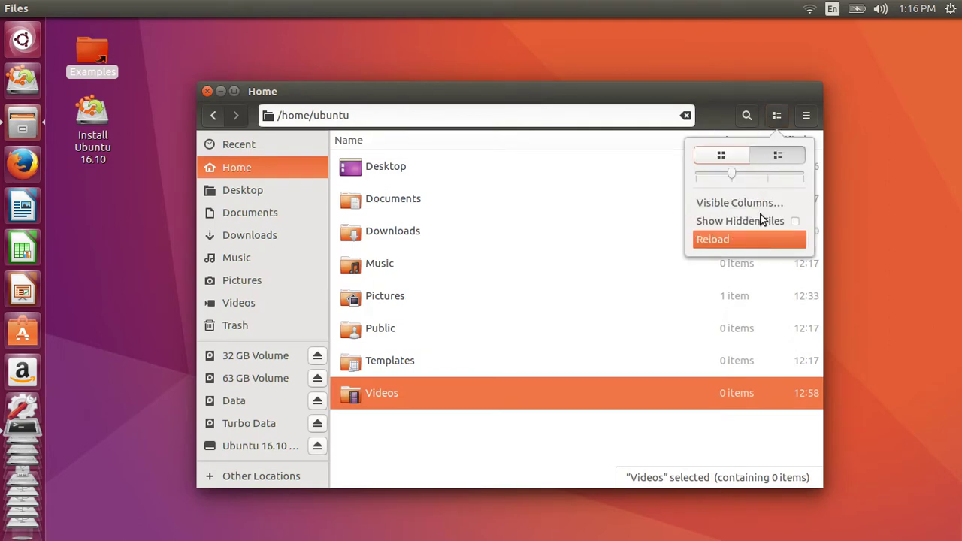
{"action": "left_click", "coordinate": [737, 153]}
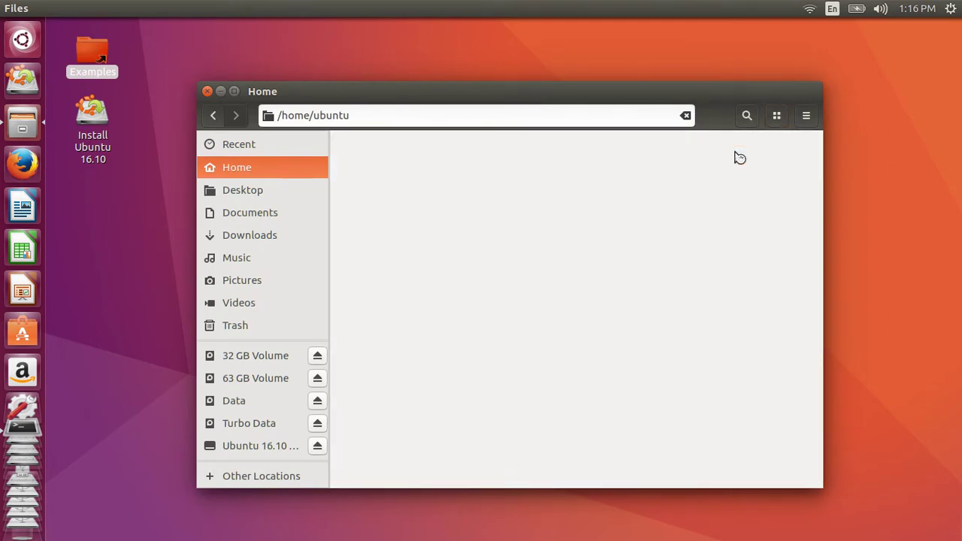
{"action": "left_click", "coordinate": [778, 116]}
{"action": "left_click", "coordinate": [748, 241]}
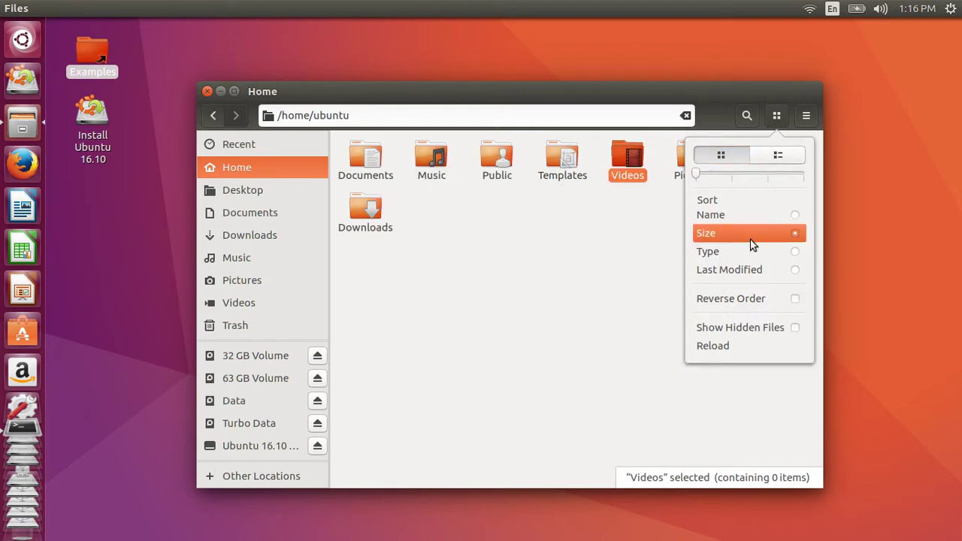
{"action": "left_click", "coordinate": [763, 215]}
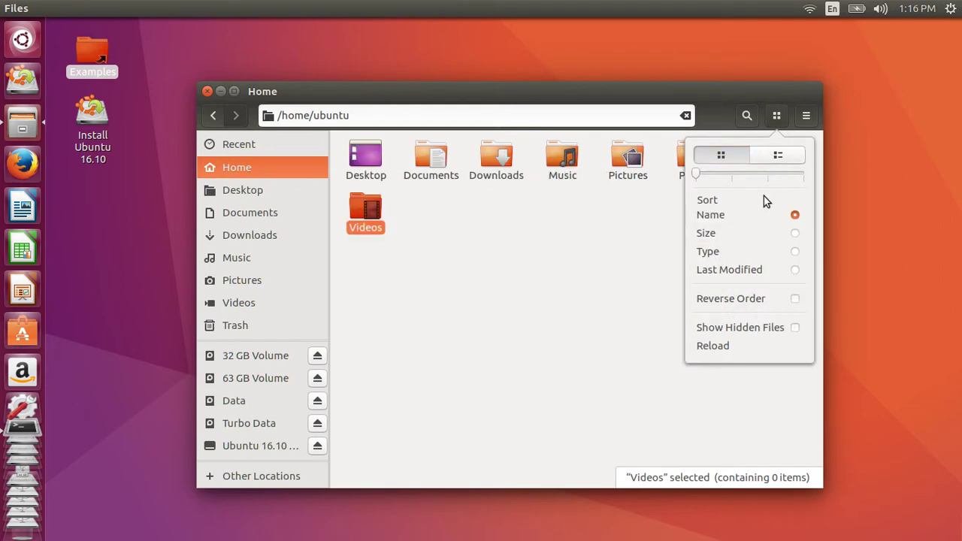
Turn reverse sort order on and off, and show the Home folder's hidden files before hiding them again
{"action": "mouse_move", "coordinate": [696, 176]}
{"action": "left_mouse_down"}
{"action": "mouse_move", "coordinate": [791, 184]}
{"action": "mouse_move", "coordinate": [697, 174]}
{"action": "left_mouse_up"}
{"action": "left_click", "coordinate": [771, 298]}
{"action": "left_click", "coordinate": [771, 298]}
{"action": "left_click", "coordinate": [770, 331]}
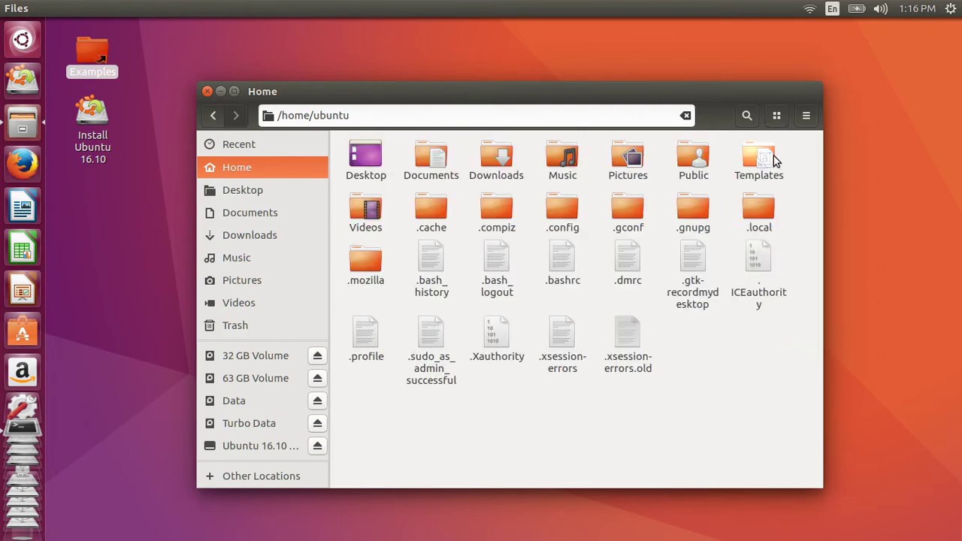
{"action": "left_click", "coordinate": [776, 115]}
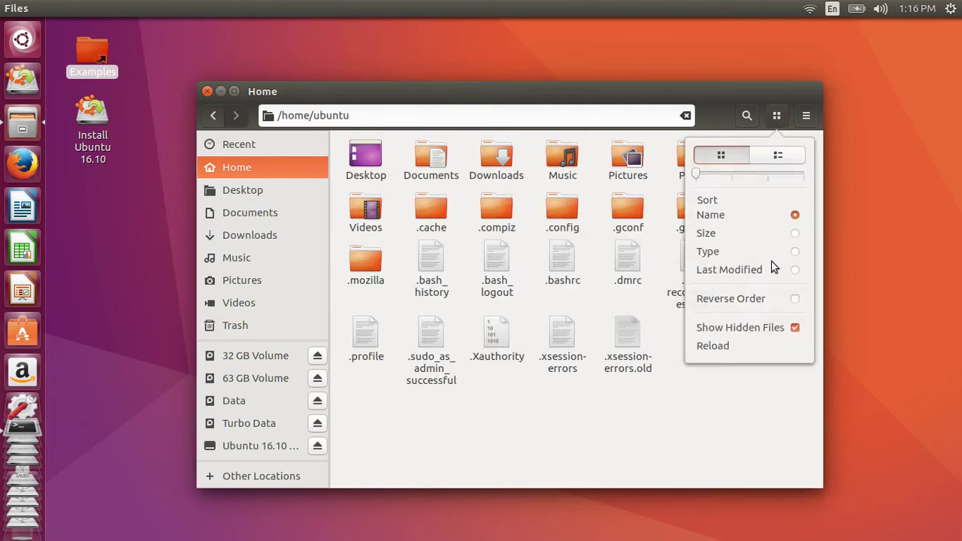
{"action": "left_click", "coordinate": [773, 329]}
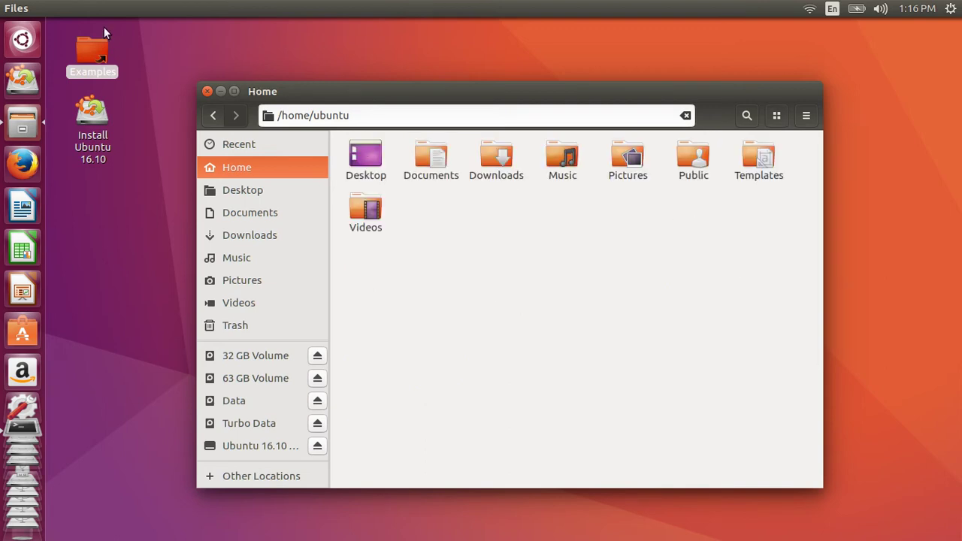
Open the file manager preferences, enable Allow folders to be expanded for list view, and bring up the Behavior settings
{"action": "left_click", "coordinate": [75, 8]}
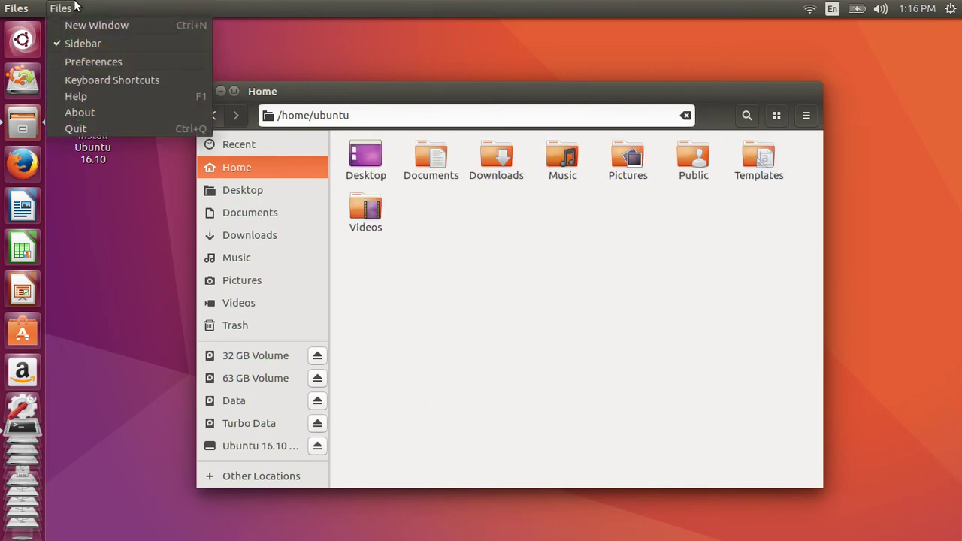
{"action": "left_click", "coordinate": [95, 64]}
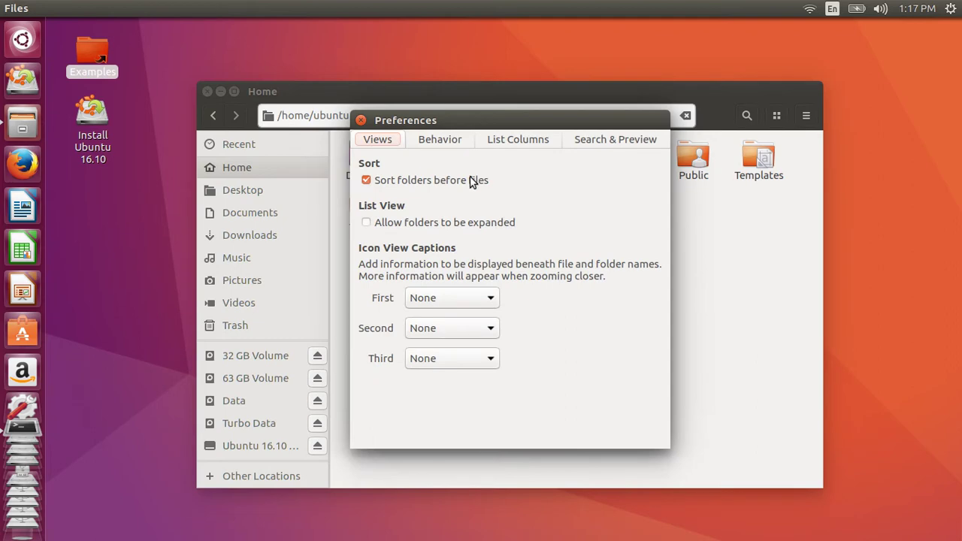
{"action": "left_click", "coordinate": [458, 225]}
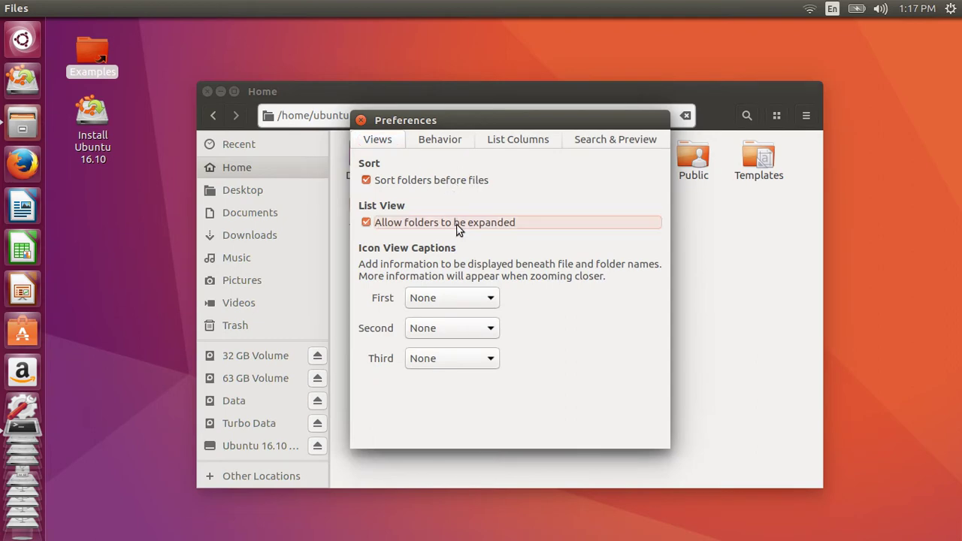
{"action": "left_click_drag", "start_coordinate": [492, 129], "coordinate": [567, 143]}
{"action": "left_click", "coordinate": [517, 155]}
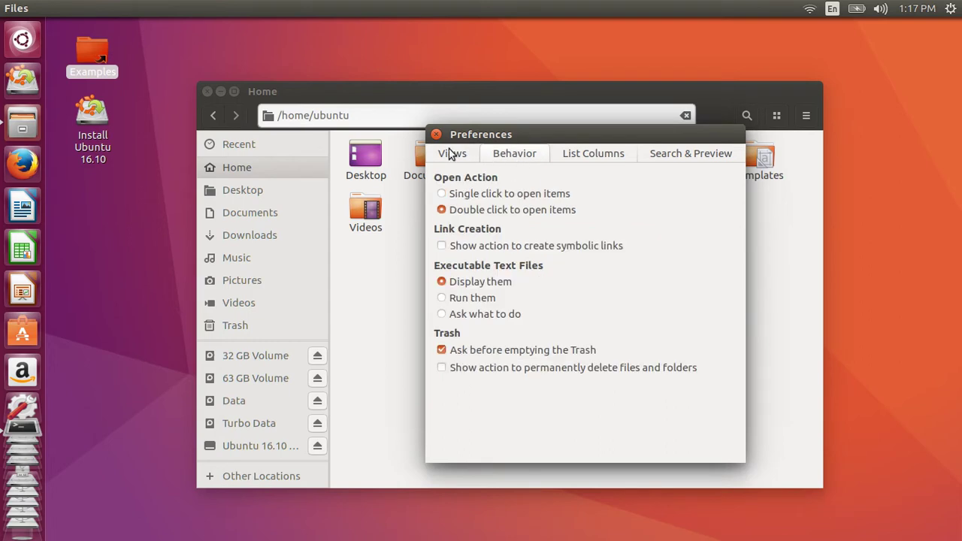
Toggle Allow folders to be expanded once more, and enable Show action to create symbolic links
{"action": "left_click", "coordinate": [453, 153]}
{"action": "left_click", "coordinate": [483, 230]}
{"action": "left_click", "coordinate": [521, 154]}
{"action": "left_click", "coordinate": [542, 248]}
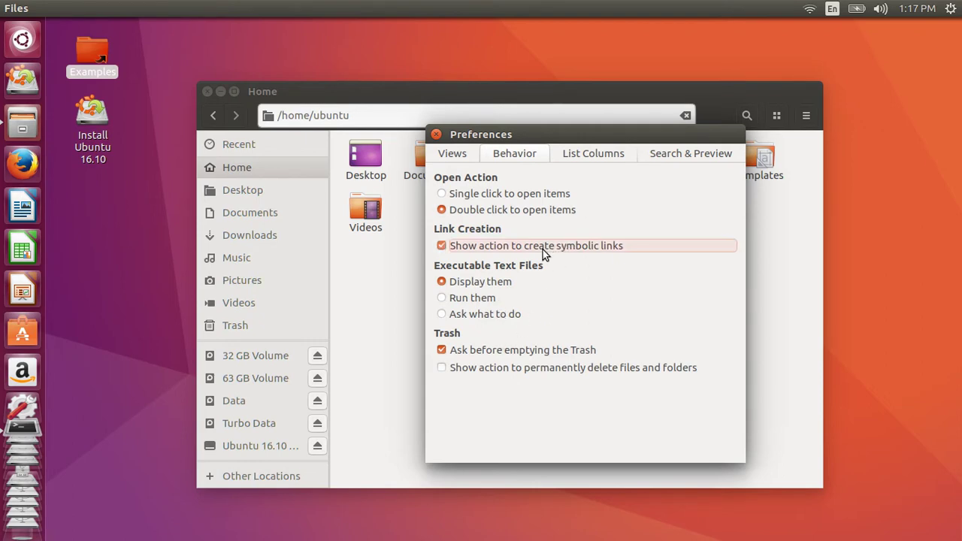
Review the List Columns and Search & Preview preferences, and close the preferences and the file manager window
{"action": "left_click", "coordinate": [591, 152]}
{"action": "left_click", "coordinate": [676, 158]}
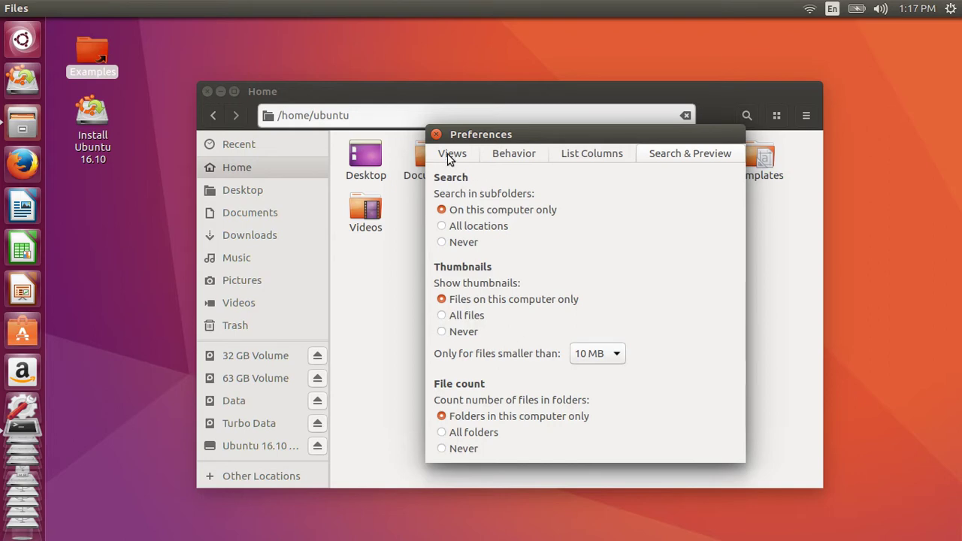
{"action": "left_click", "coordinate": [436, 134]}
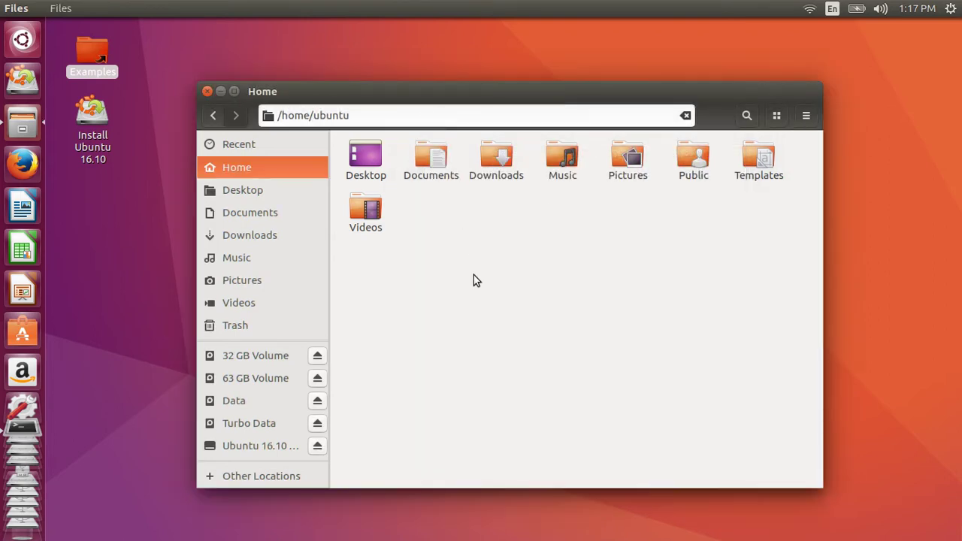
{"action": "left_click", "coordinate": [208, 91]}
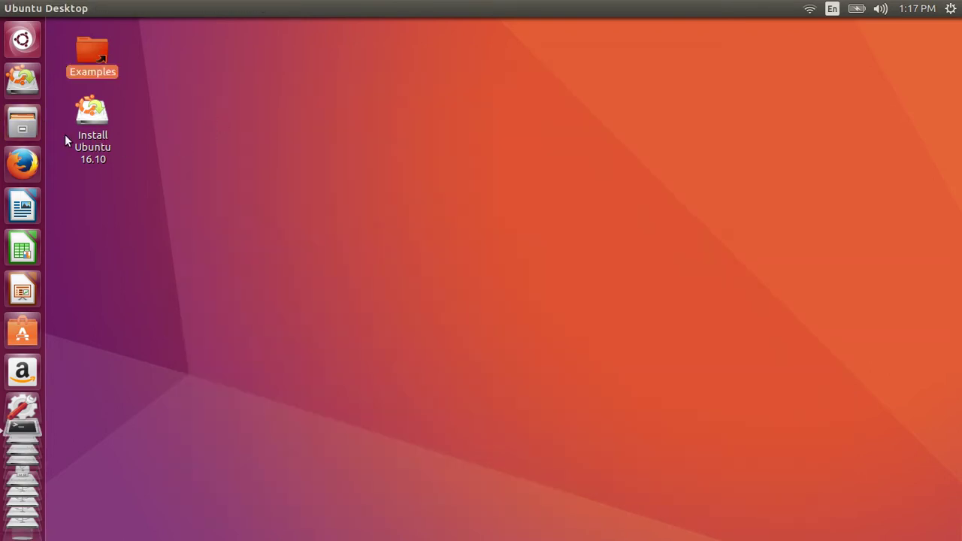
Browse the full list of installed applications in the Dash from beginning to end and back
{"action": "left_click", "coordinate": [21, 42]}
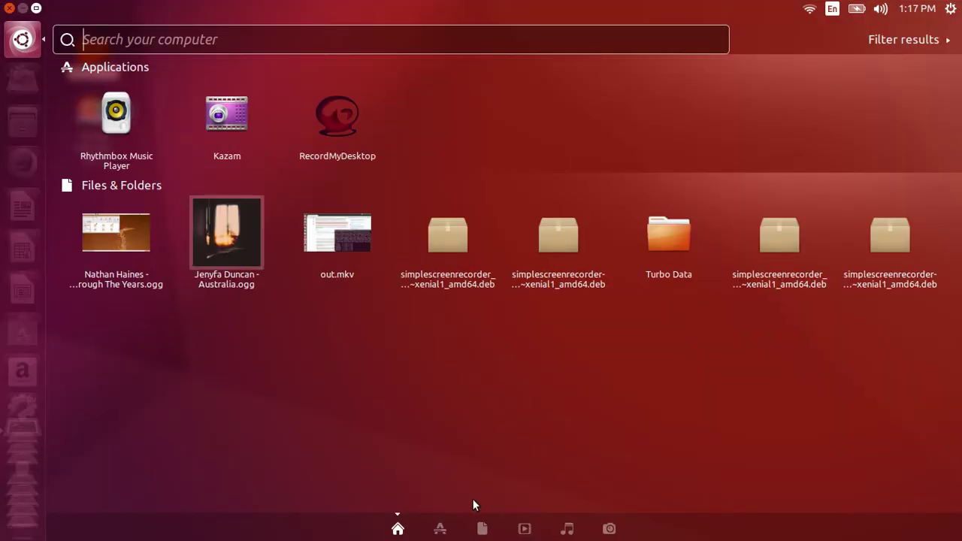
{"action": "left_click", "coordinate": [440, 528]}
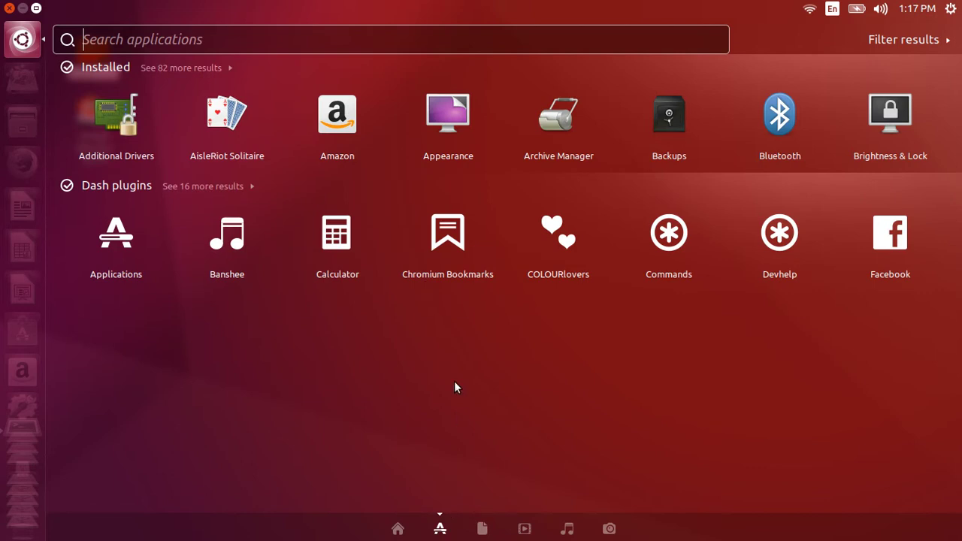
{"action": "left_click", "coordinate": [206, 69]}
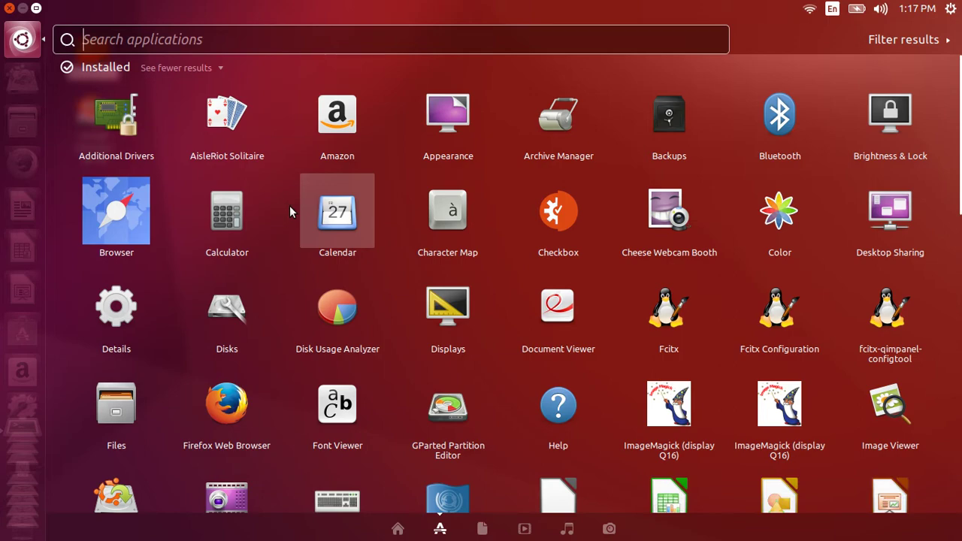
{"action": "scroll", "coordinate": [274, 260], "scroll_direction": "down", "scroll_amount": 5}
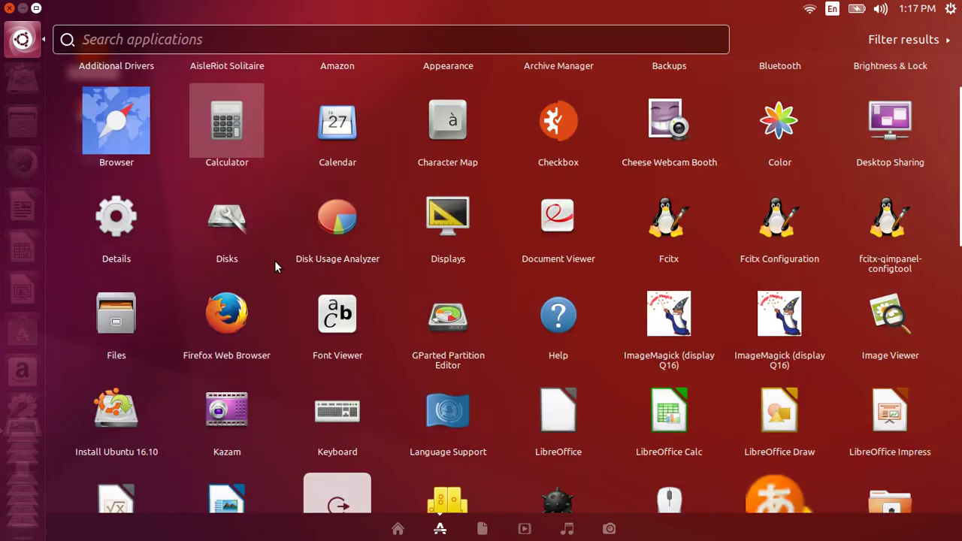
{"action": "scroll", "coordinate": [274, 260], "scroll_direction": "down", "scroll_amount": 4}
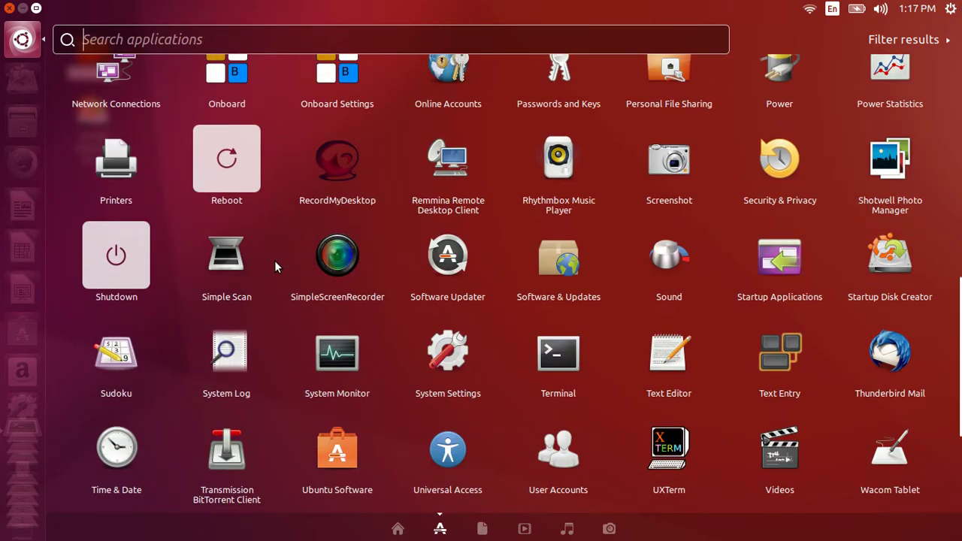
{"action": "scroll", "coordinate": [274, 259], "scroll_direction": "up", "scroll_amount": 6}
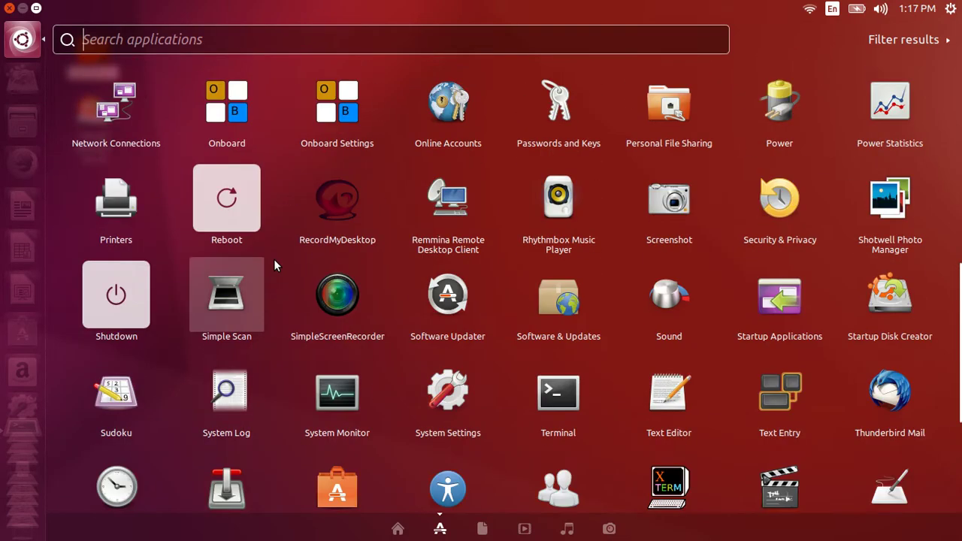
{"action": "scroll", "coordinate": [274, 258], "scroll_direction": "up", "scroll_amount": 2}
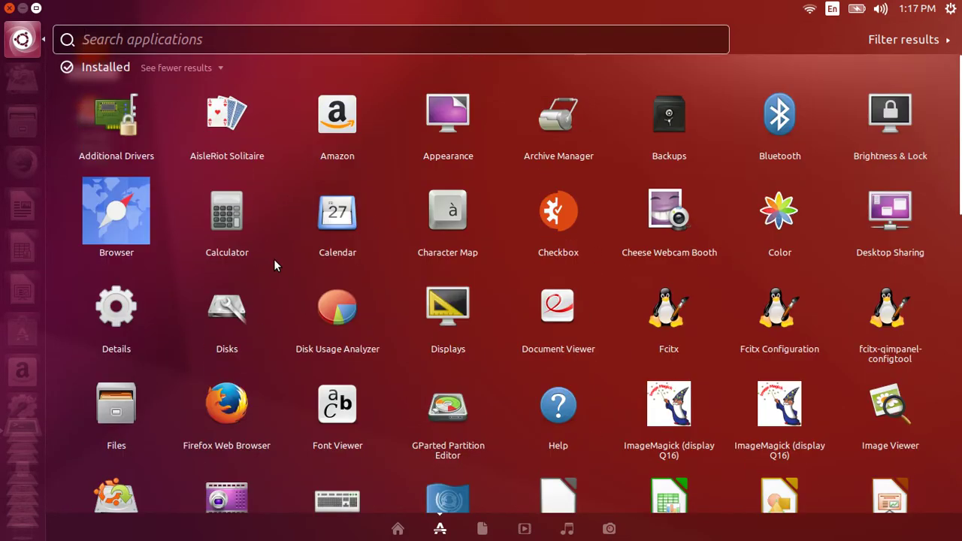
Launch Calculator, move its window toward the middle of the desktop, and check the available calculator modes
{"action": "left_click", "coordinate": [226, 219]}
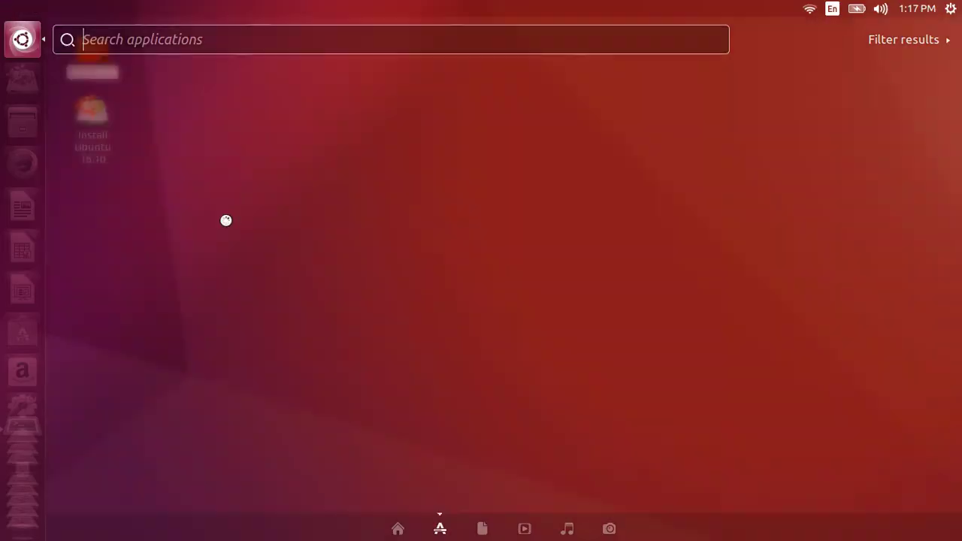
{"action": "left_click_drag", "start_coordinate": [178, 26], "coordinate": [397, 103]}
{"action": "left_click", "coordinate": [112, 6]}
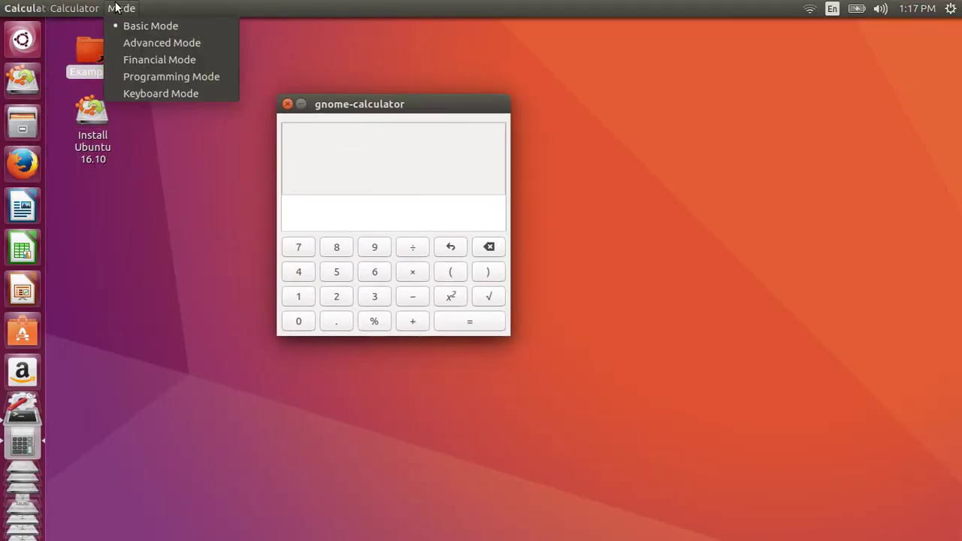
{"action": "mouse_move", "coordinate": [77, 6]}
{"action": "key", "text": "Escape"}
Calculate 123+321 in the calculator
{"action": "left_click", "coordinate": [298, 296]}
{"action": "left_click", "coordinate": [337, 296]}
{"action": "left_click", "coordinate": [414, 322]}
{"action": "left_click", "coordinate": [370, 300]}
{"action": "left_click", "coordinate": [343, 300]}
{"action": "left_click", "coordinate": [298, 297]}
{"action": "left_click", "coordinate": [464, 328]}
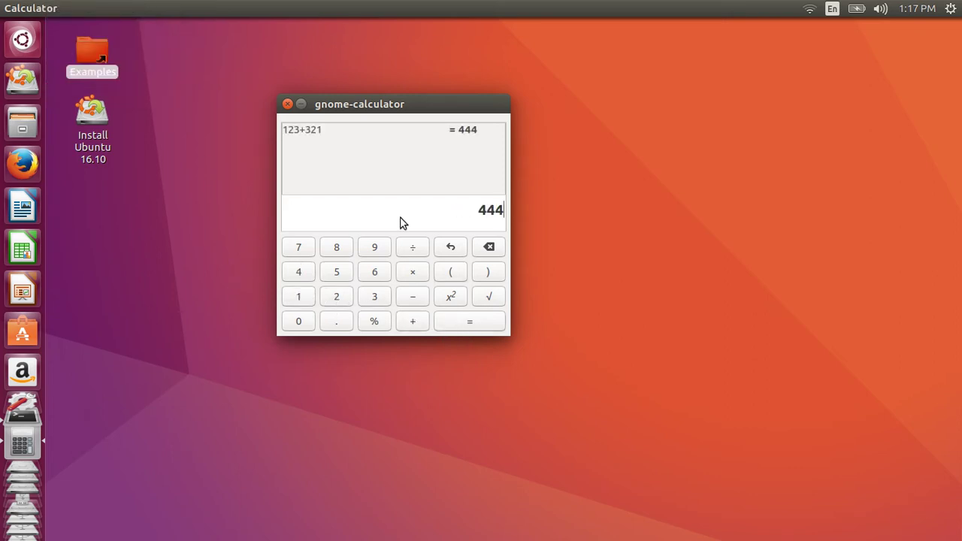
Close the calculator and look through the session, sound and network indicator menus
{"action": "left_click", "coordinate": [287, 105]}
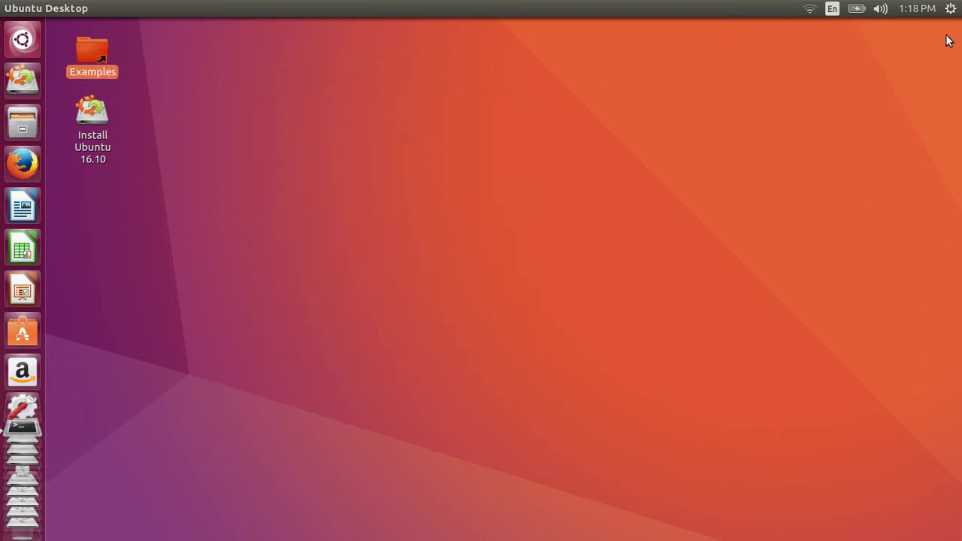
{"action": "left_click", "coordinate": [958, 11]}
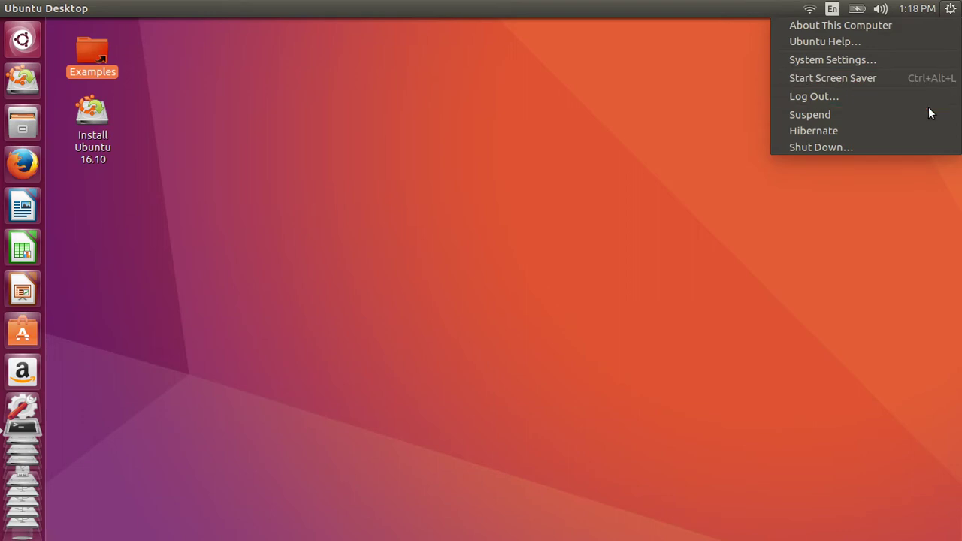
{"action": "mouse_move", "coordinate": [917, 8]}
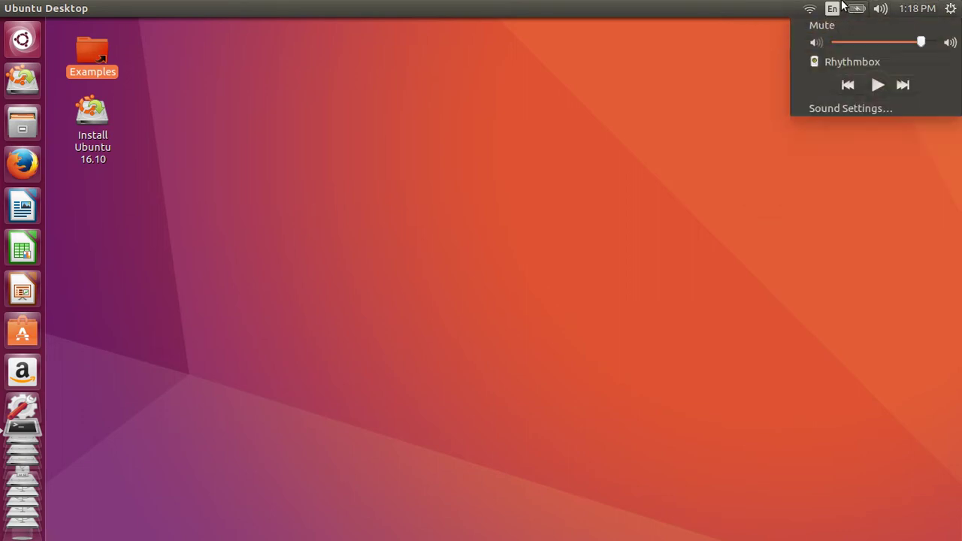
{"action": "mouse_move", "coordinate": [858, 7]}
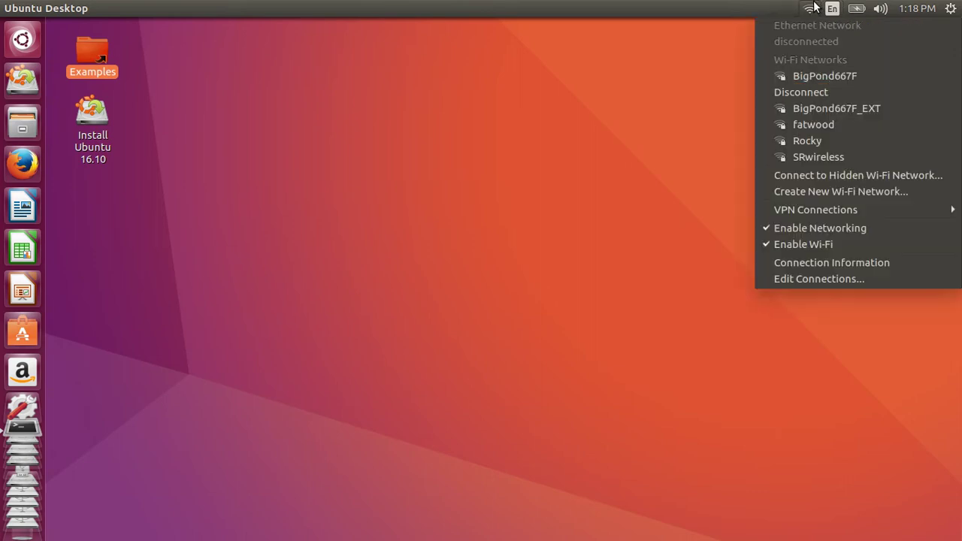
{"action": "left_click", "coordinate": [538, 131]}
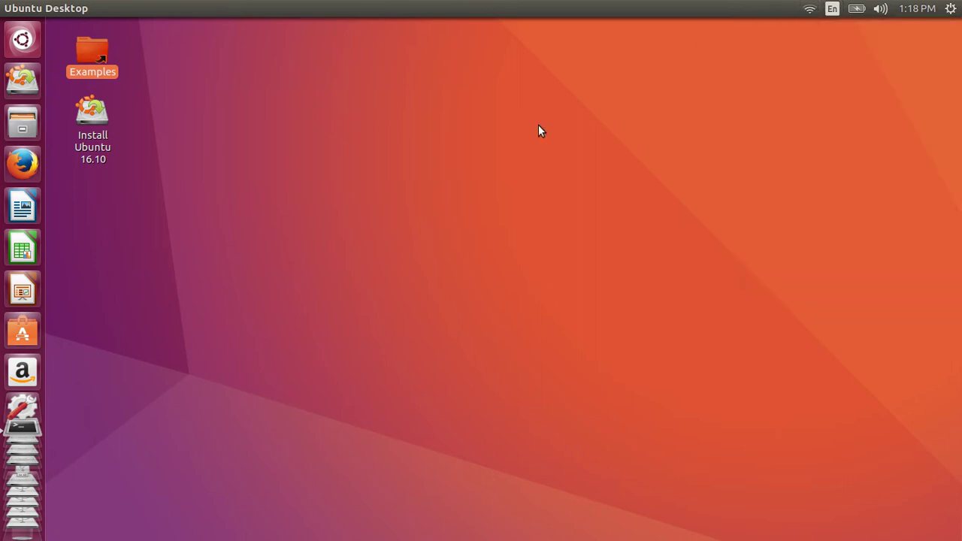
Launch LibreOffice Writer, maximize its window, and look over the blank document page
{"action": "left_click", "coordinate": [34, 207]}
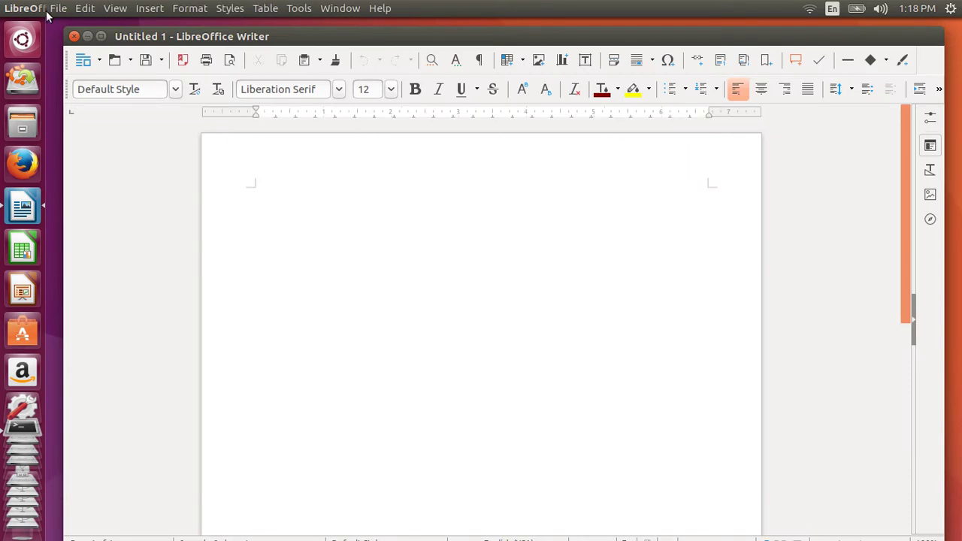
{"action": "left_click", "coordinate": [100, 37]}
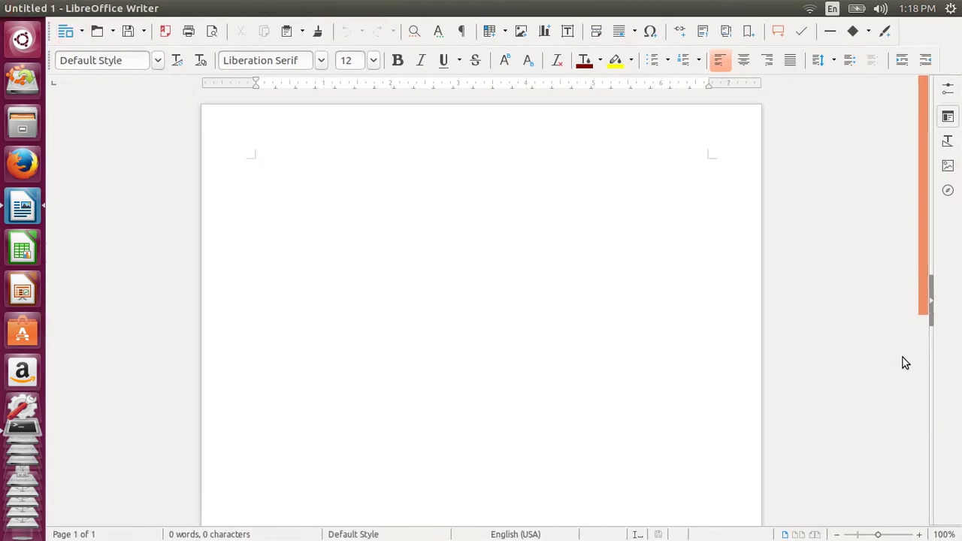
{"action": "scroll", "coordinate": [904, 360], "scroll_direction": "down", "scroll_amount": 10}
{"action": "scroll", "coordinate": [903, 359], "scroll_direction": "up", "scroll_amount": 10}
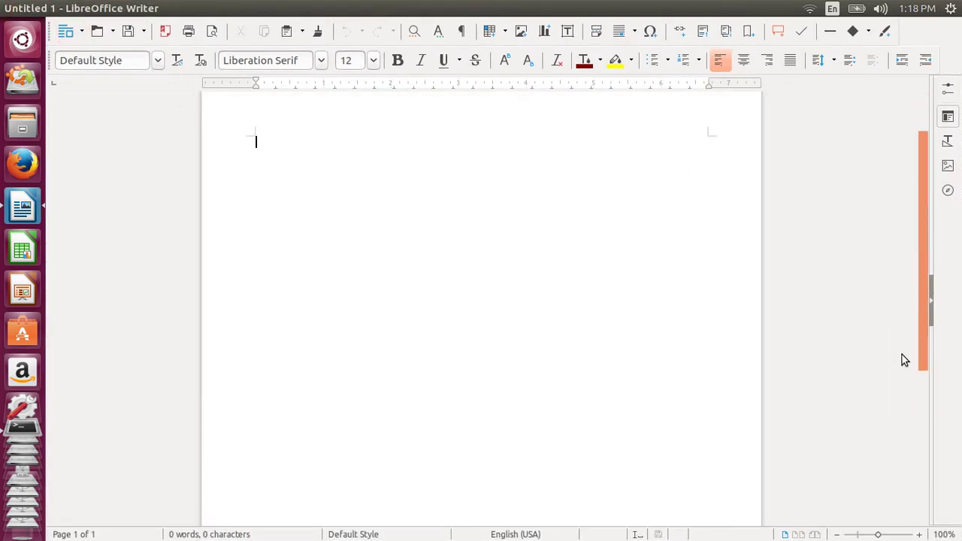
{"action": "left_click_drag", "start_coordinate": [923, 249], "coordinate": [917, 188]}
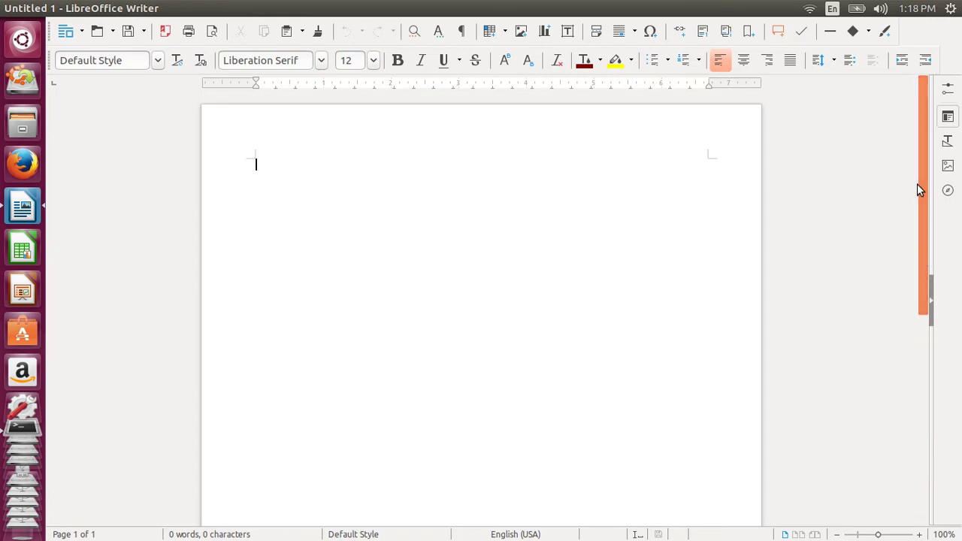
Check the Downloads and Documents folders in Writer's Open dialog, and dismiss the dialog without opening a file
{"action": "left_click", "coordinate": [103, 38]}
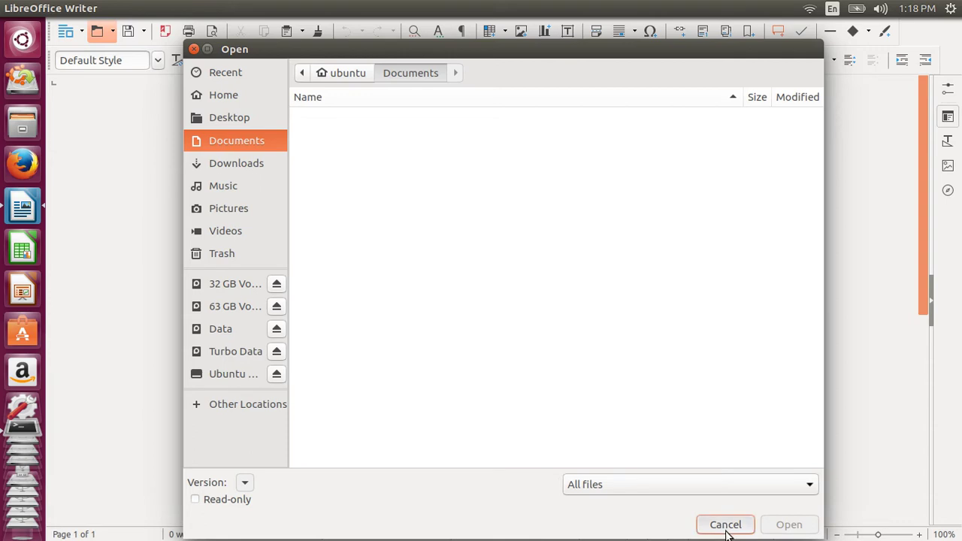
{"action": "left_click", "coordinate": [227, 164]}
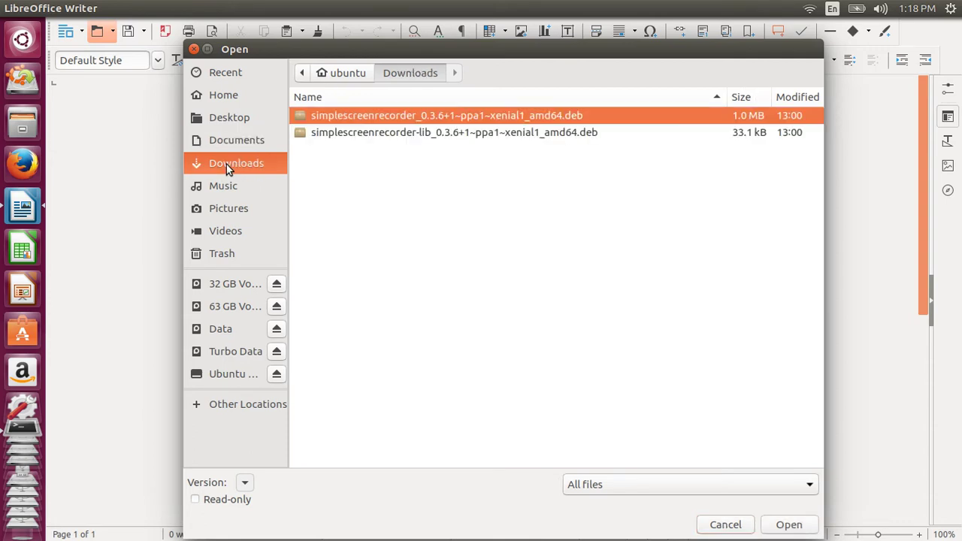
{"action": "left_click", "coordinate": [229, 147]}
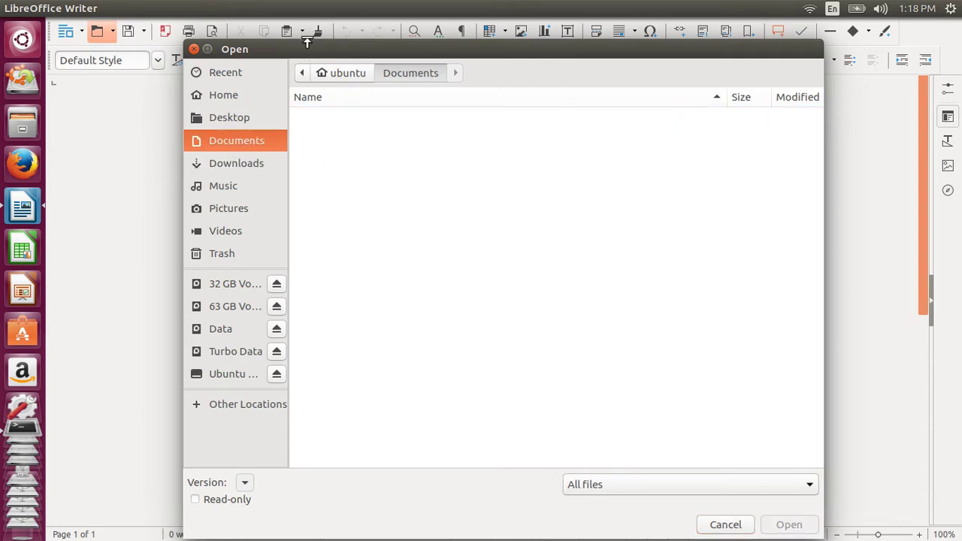
{"action": "left_click_drag", "start_coordinate": [315, 53], "coordinate": [316, 131]}
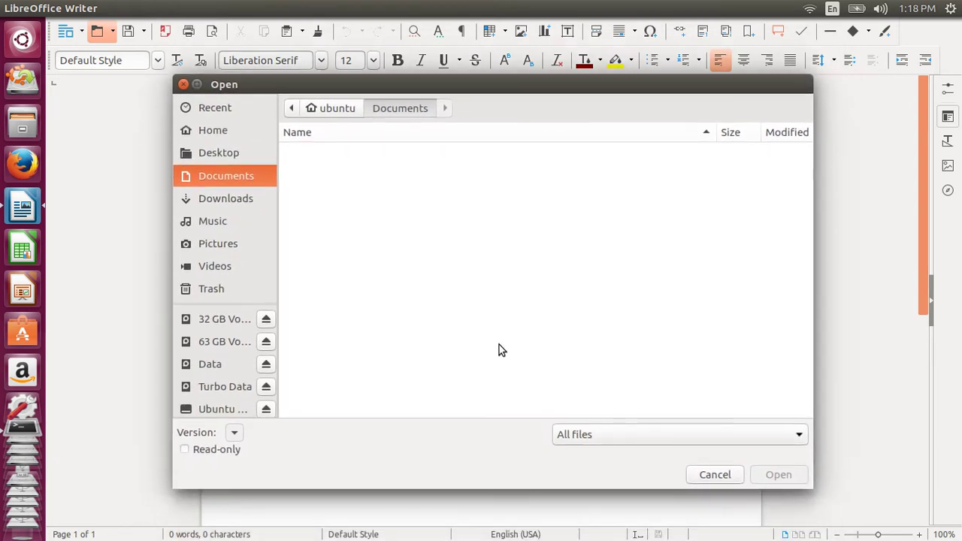
{"action": "left_click", "coordinate": [697, 474]}
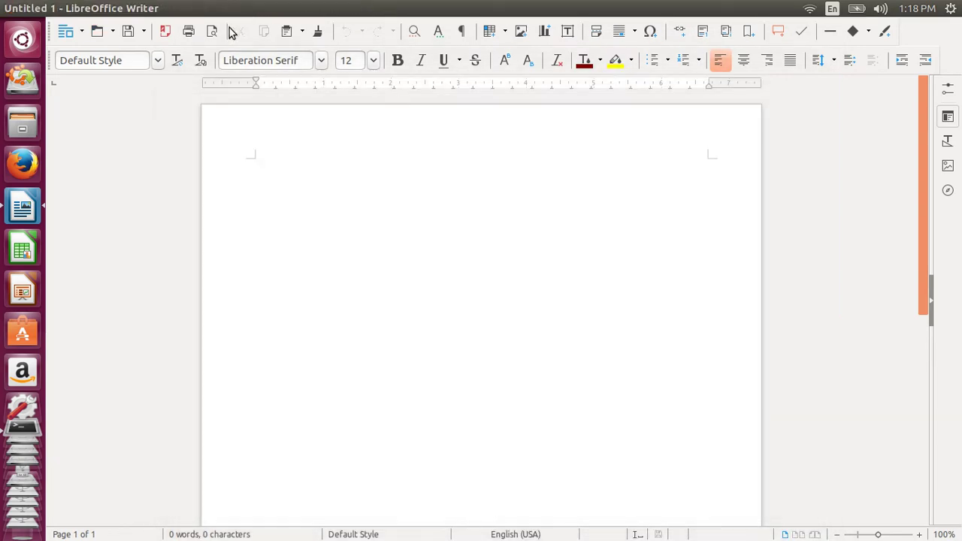
Review the User Data, View and Personalization pages of the LibreOffice options, and cancel without changing anything
{"action": "left_click", "coordinate": [255, 8]}
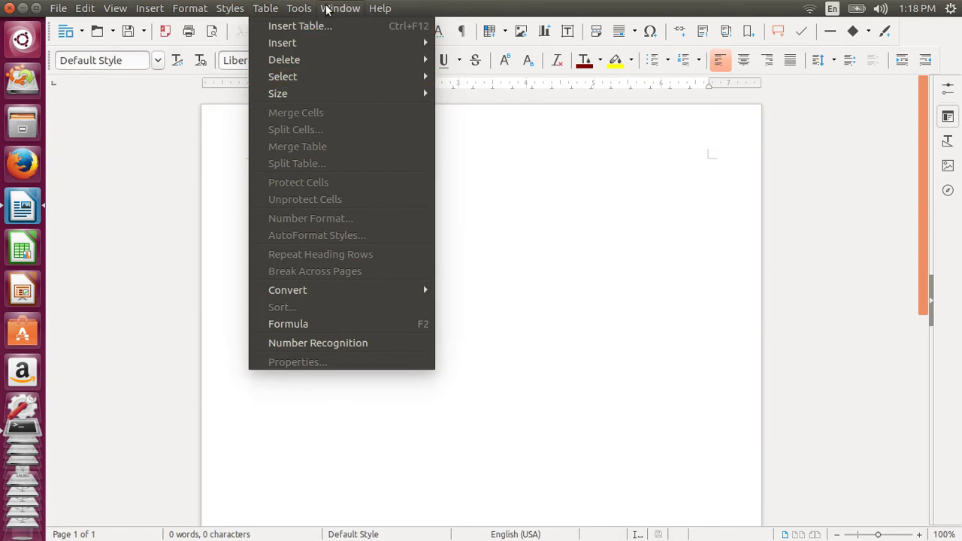
{"action": "left_click", "coordinate": [304, 8]}
{"action": "left_click", "coordinate": [308, 376]}
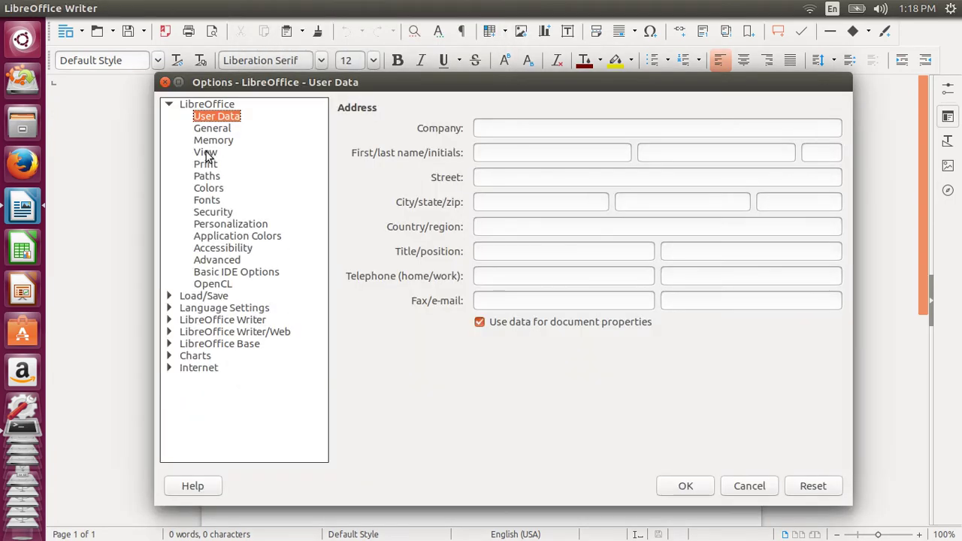
{"action": "left_click", "coordinate": [205, 152]}
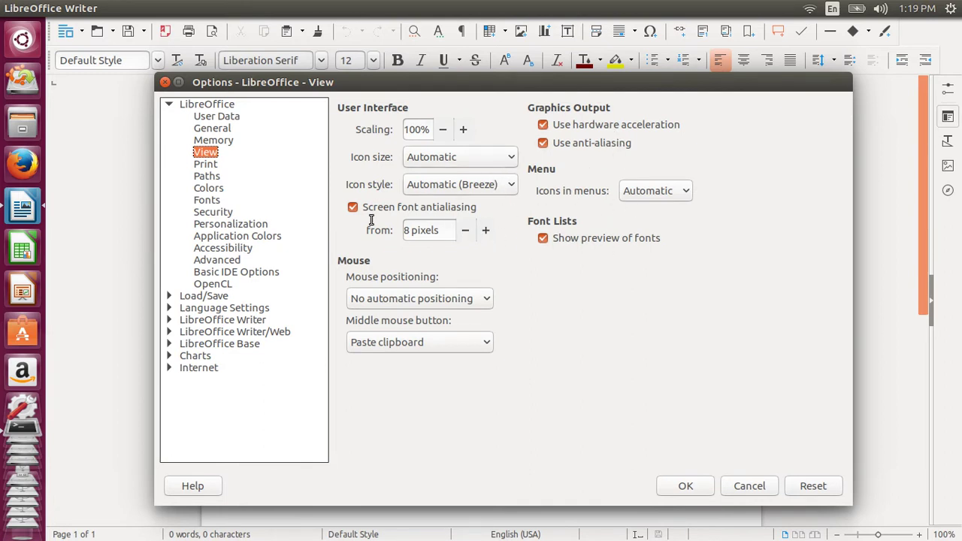
{"action": "left_click", "coordinate": [230, 224]}
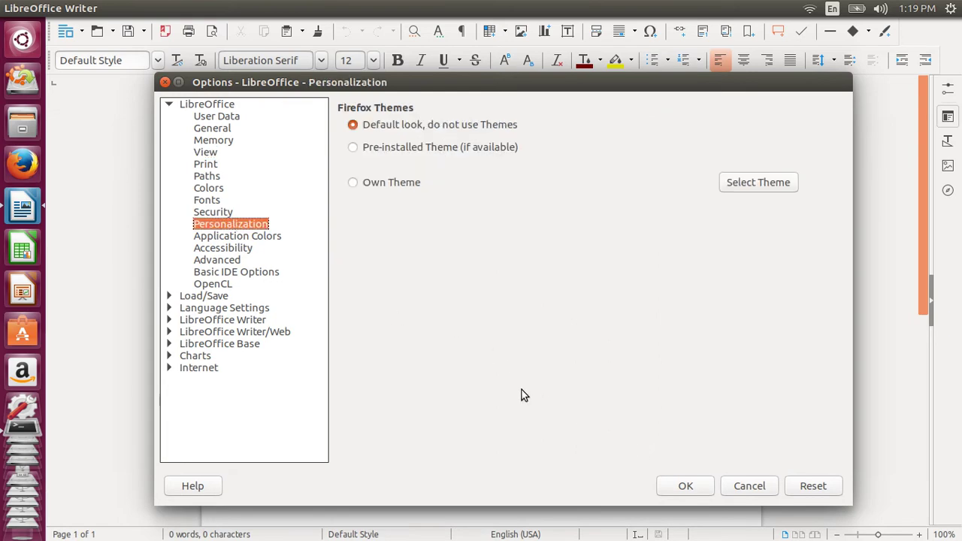
{"action": "left_click", "coordinate": [733, 487]}
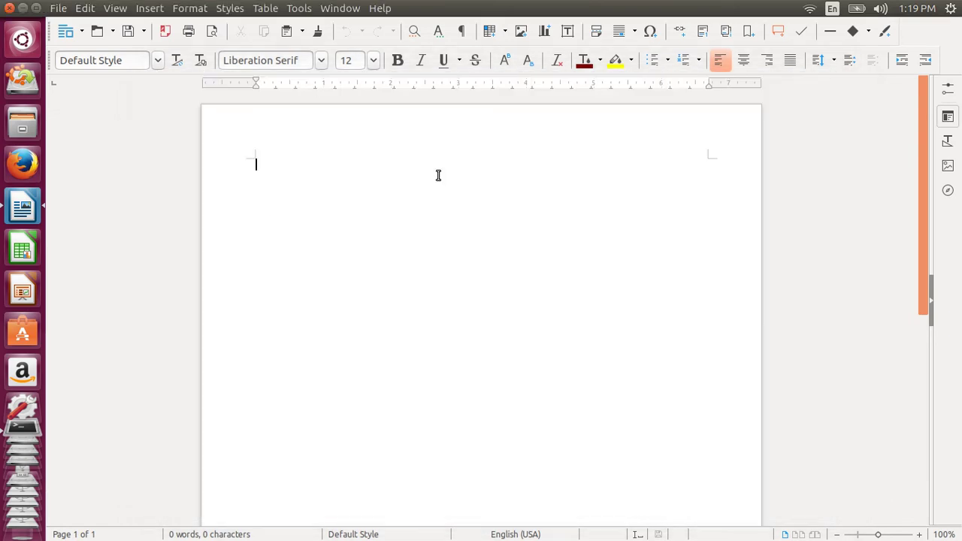
Browse the list of available fonts in Writer and close the Writer window
{"action": "left_click", "coordinate": [320, 63]}
{"action": "scroll", "coordinate": [332, 172], "scroll_direction": "down", "scroll_amount": 1}
{"action": "scroll", "coordinate": [333, 172], "scroll_direction": "up", "scroll_amount": 2}
{"action": "scroll", "coordinate": [332, 172], "scroll_direction": "up", "scroll_amount": 5}
{"action": "scroll", "coordinate": [333, 178], "scroll_direction": "down", "scroll_amount": 10}
{"action": "scroll", "coordinate": [333, 178], "scroll_direction": "down", "scroll_amount": 1}
{"action": "left_click", "coordinate": [282, 83]}
{"action": "left_click", "coordinate": [9, 8]}
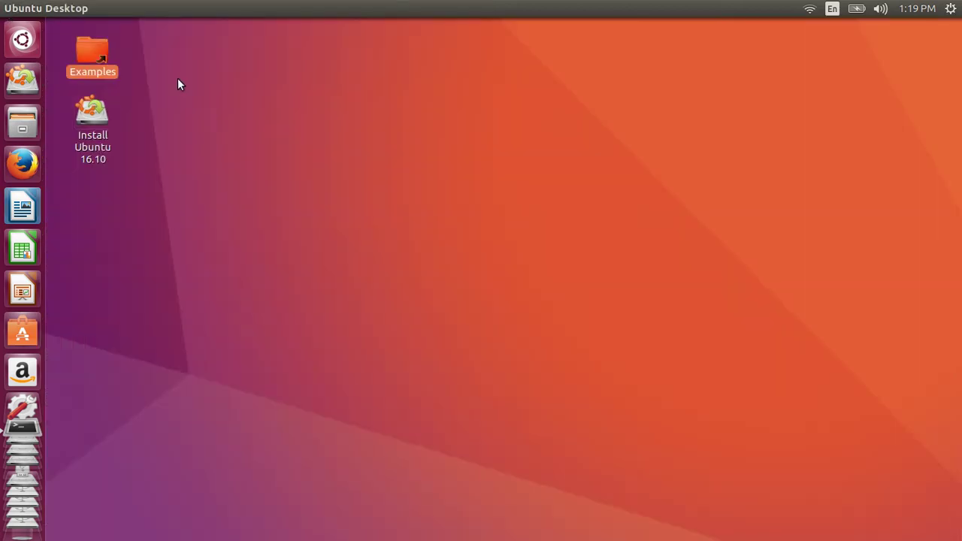
Open System Settings, then start the screen saver and wake the desktop again
{"action": "left_click", "coordinate": [959, 6]}
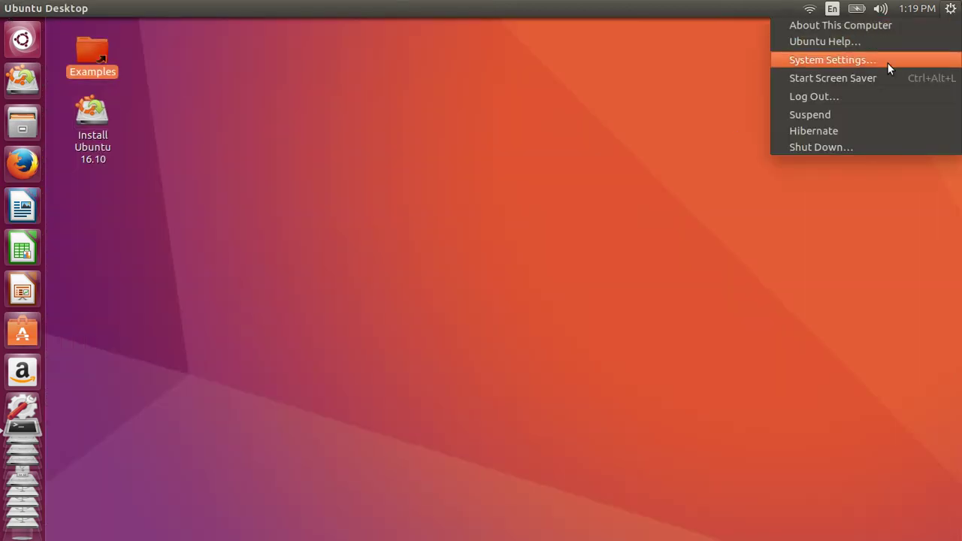
{"action": "left_click", "coordinate": [884, 65]}
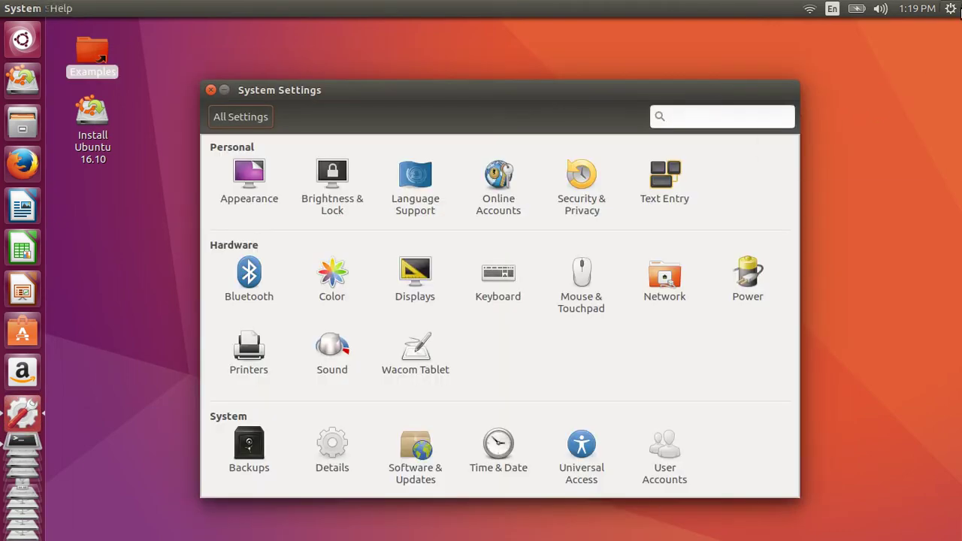
{"action": "left_click", "coordinate": [960, 8]}
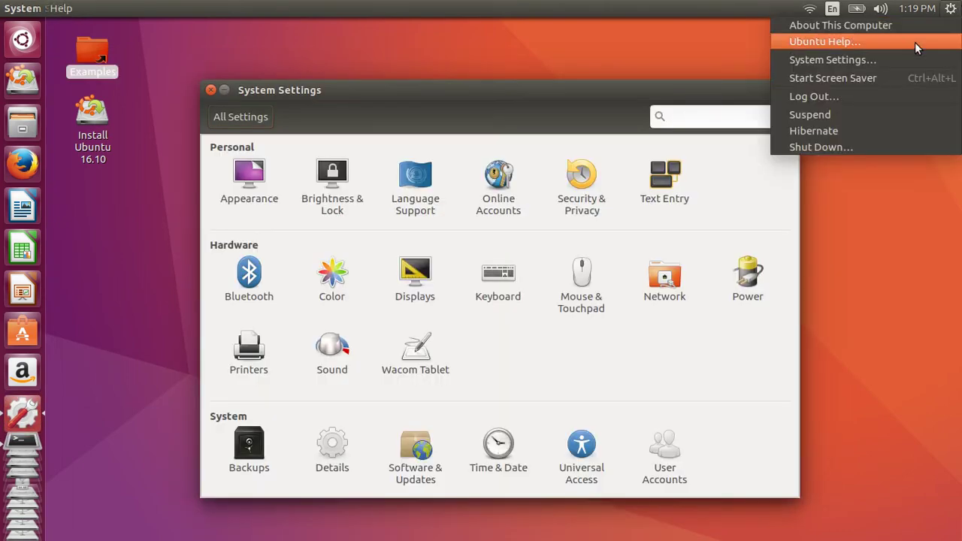
{"action": "left_click", "coordinate": [900, 81]}
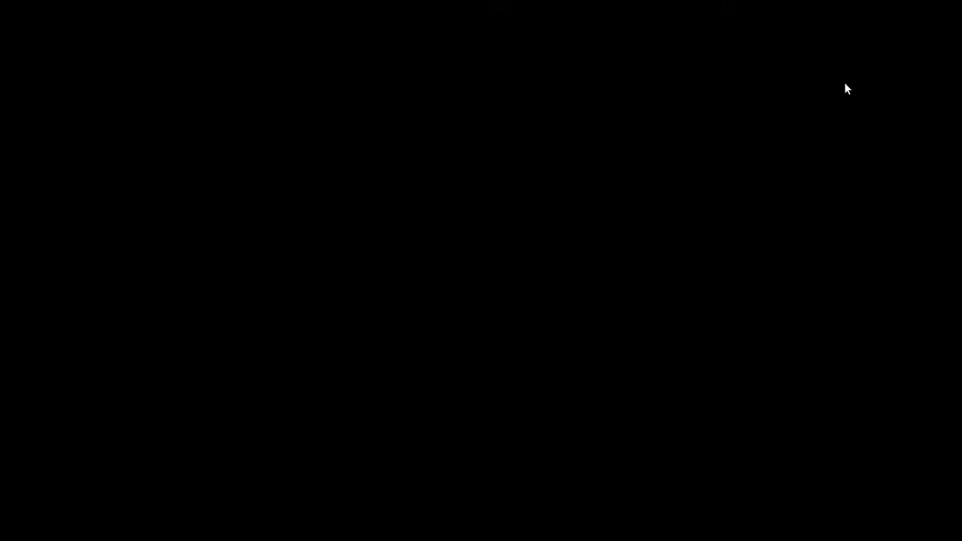
{"action": "mouse_move", "coordinate": [845, 93]}
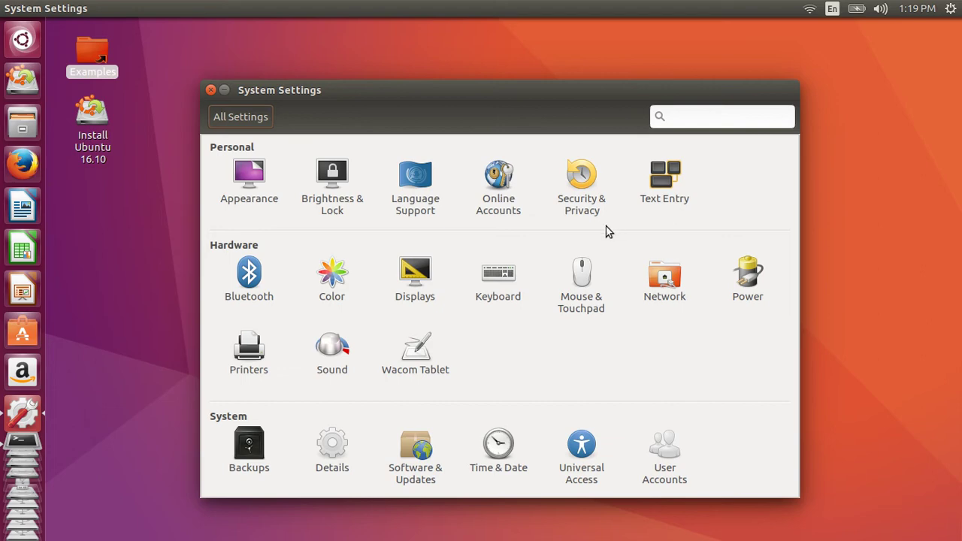
Bring the Terminal forward, cycle through the open windows to the desktop, and return to System Settings
{"action": "left_click", "coordinate": [22, 442]}
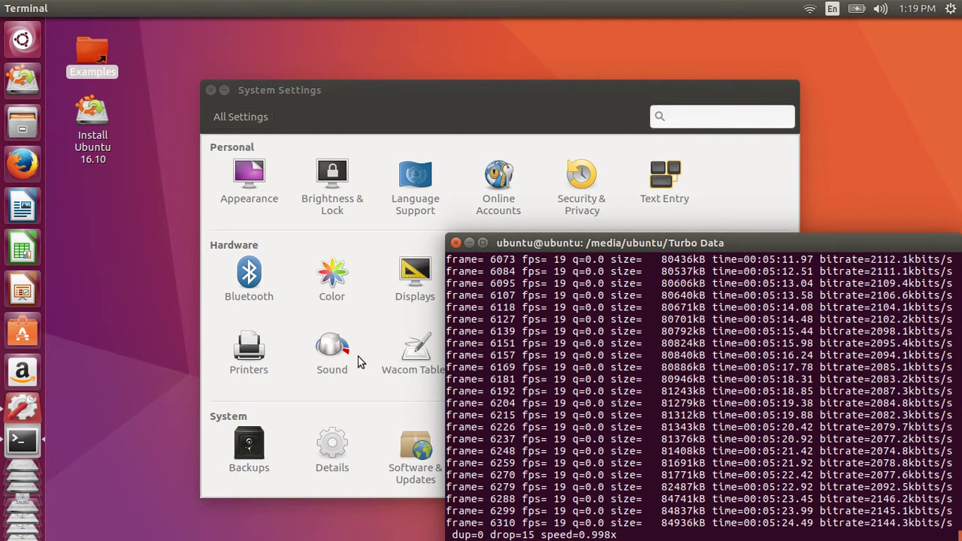
{"action": "key", "text": "alt+Tab"}
{"action": "key", "text": "alt+Tab"}
{"action": "key", "text": "alt+Tab"}
{"action": "key", "text": "alt+Tab"}
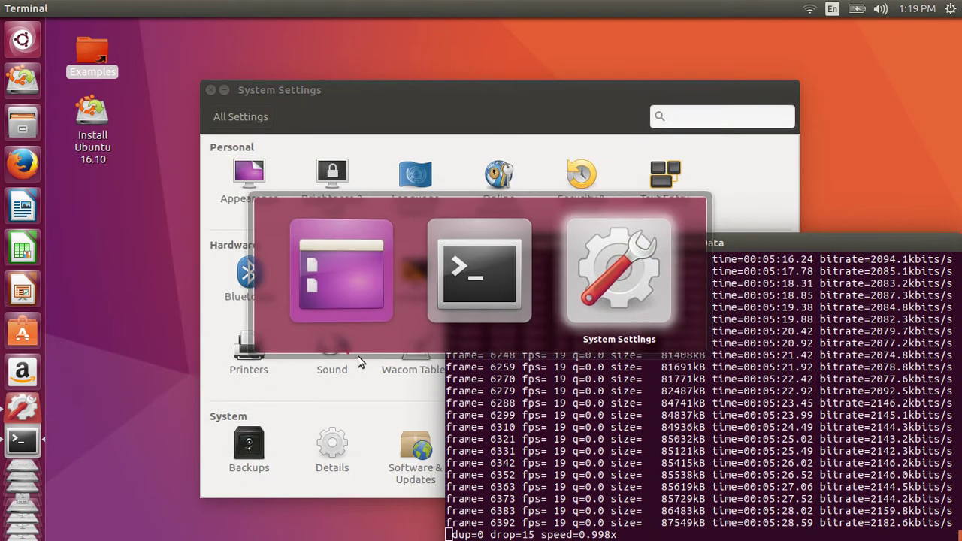
{"action": "key", "text": "alt+Tab"}
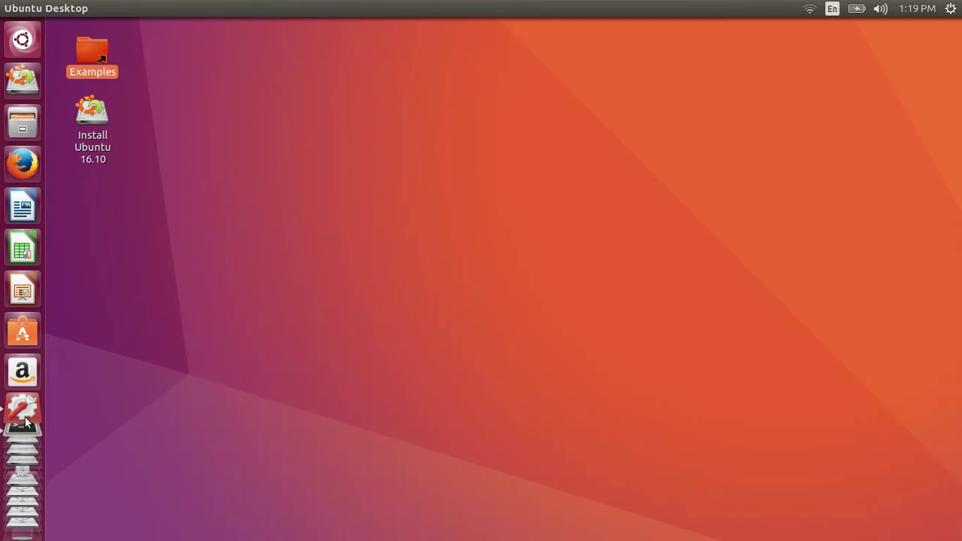
{"action": "left_click", "coordinate": [23, 412]}
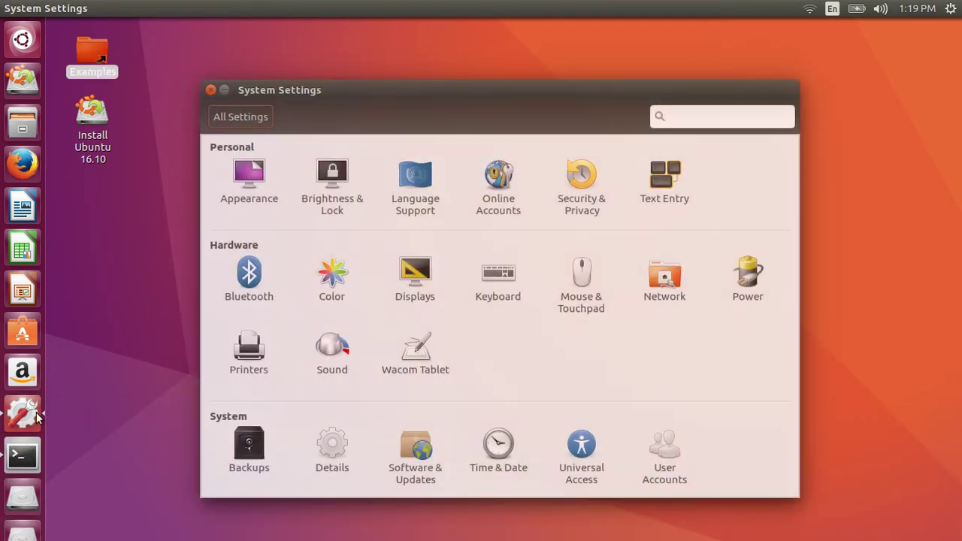
Try the Wanaka Tree, Yala mountain and butterfly wallpapers in the Appearance settings, and set Haukland Beach view as the background
{"action": "left_click", "coordinate": [254, 182]}
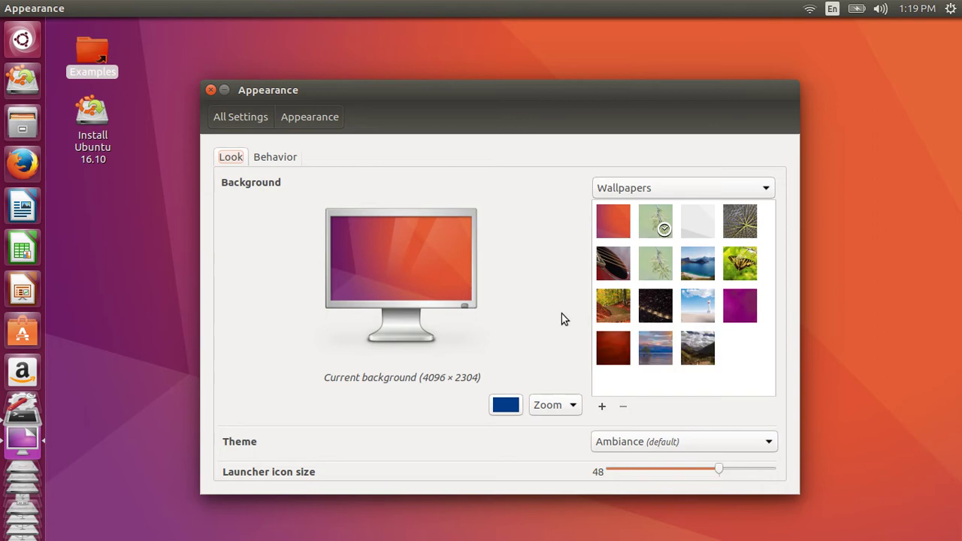
{"action": "left_click", "coordinate": [655, 348]}
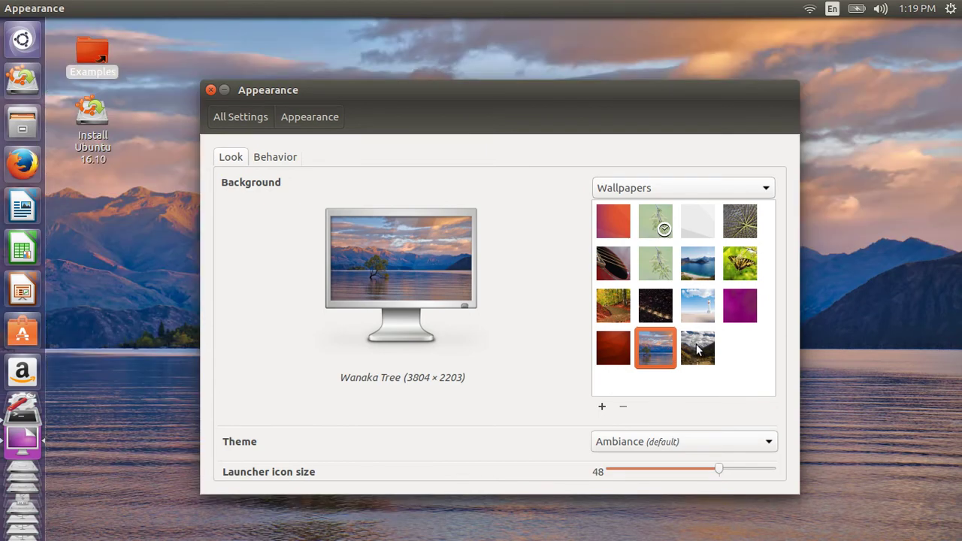
{"action": "left_click", "coordinate": [696, 343]}
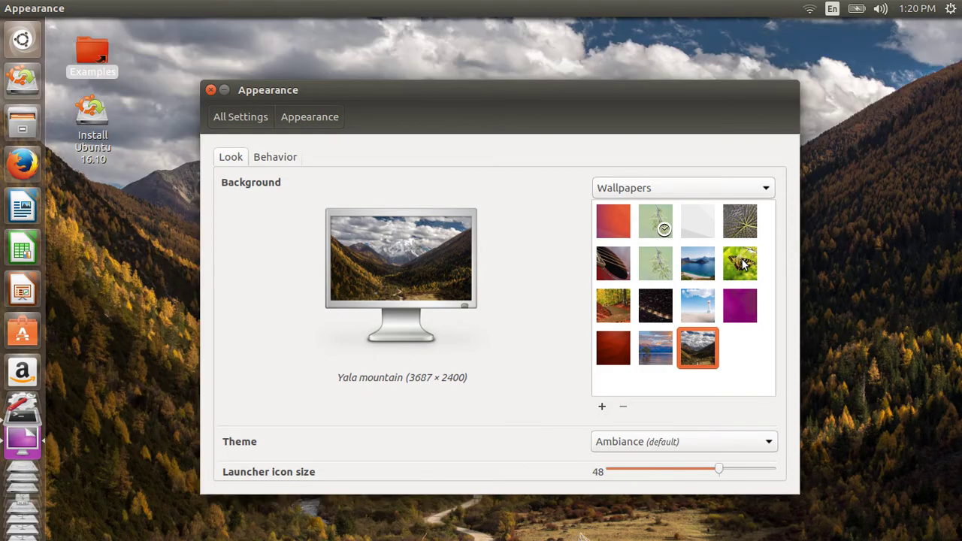
{"action": "left_click", "coordinate": [741, 263]}
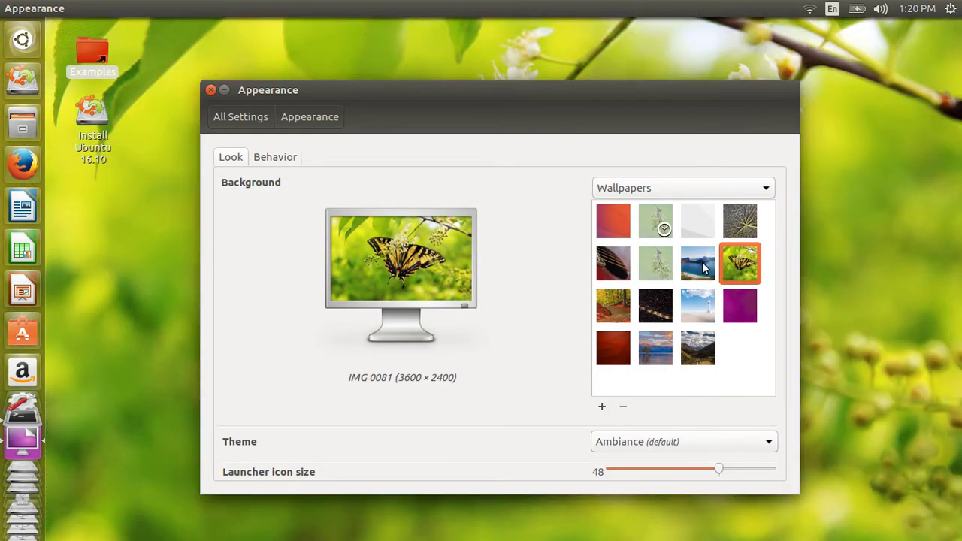
{"action": "left_click", "coordinate": [704, 268]}
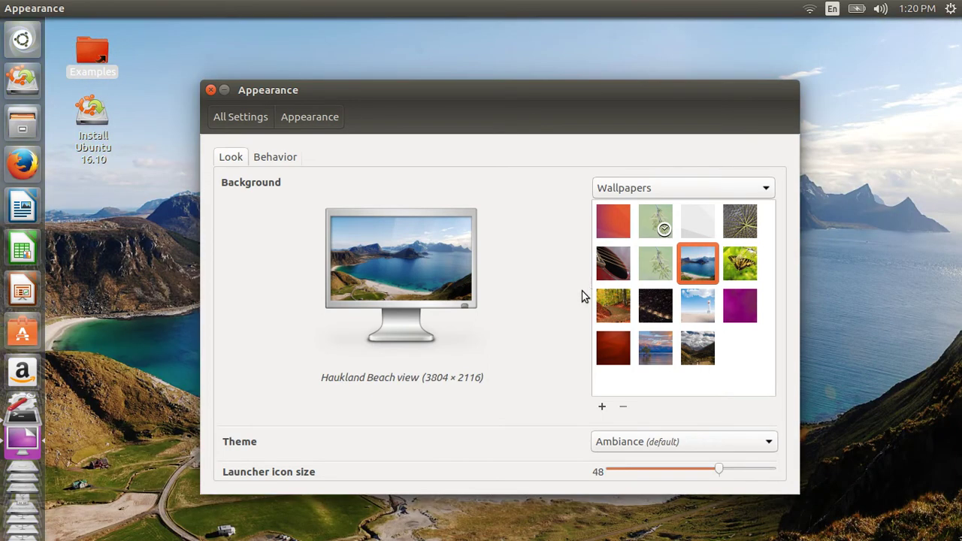
Check the available themes, then turn on auto-hide for the Launcher with the reveal sensitivity at High
{"action": "left_click", "coordinate": [698, 444]}
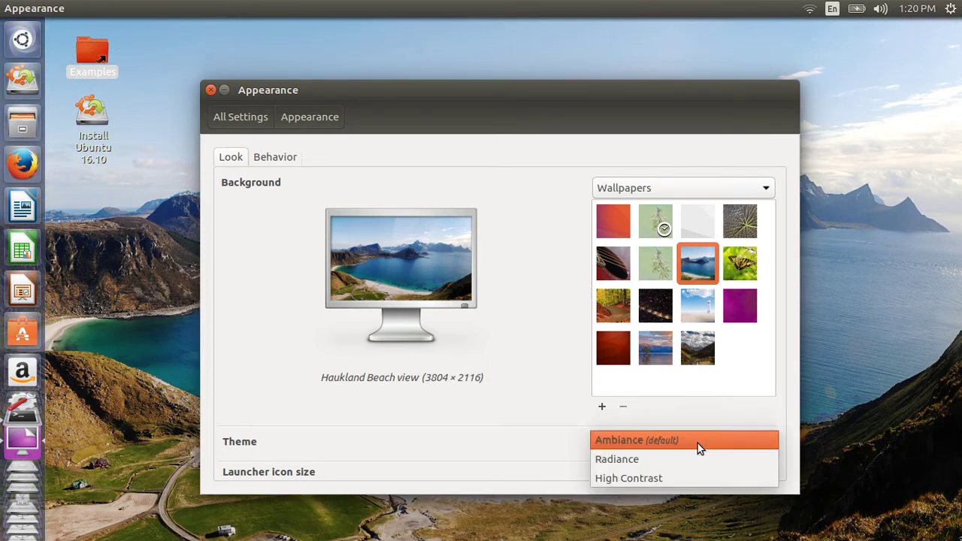
{"action": "left_click", "coordinate": [505, 260]}
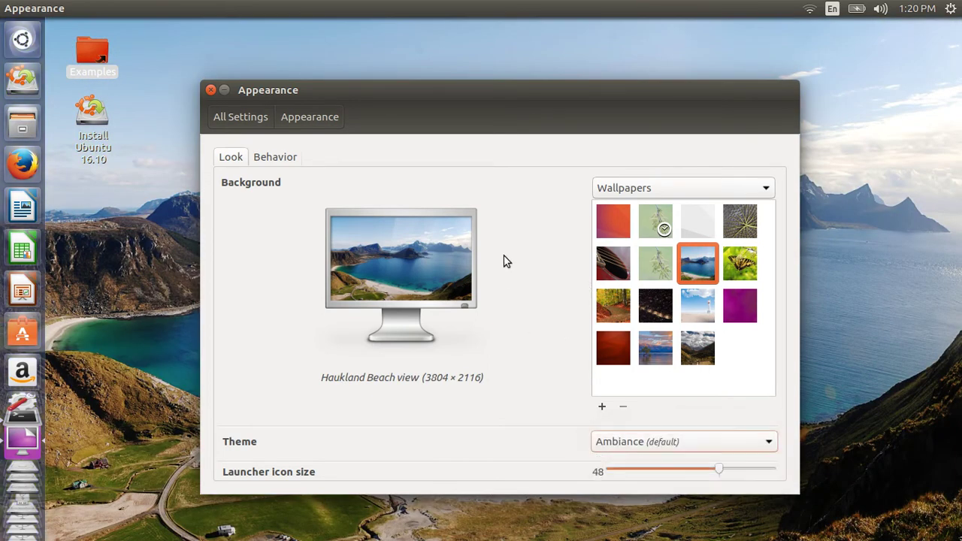
{"action": "left_click", "coordinate": [283, 157]}
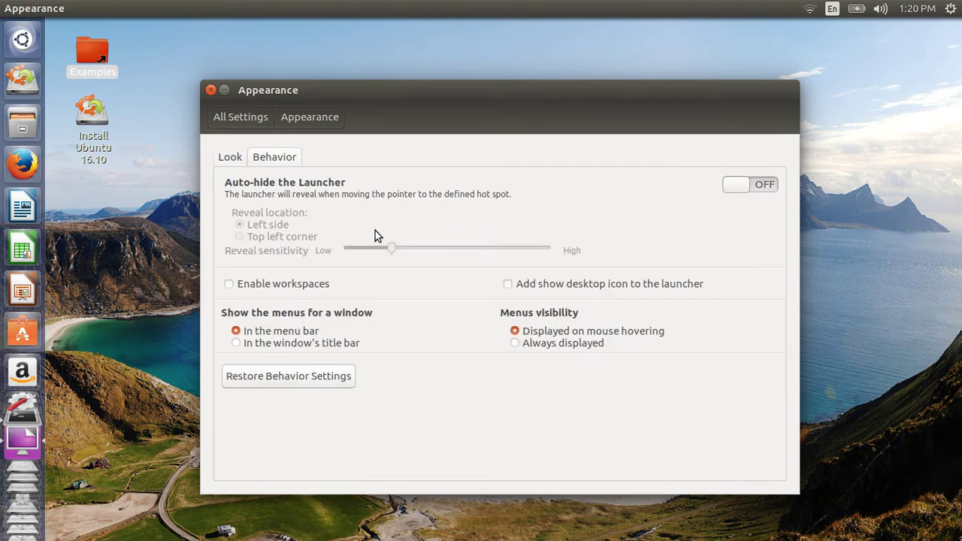
{"action": "left_click", "coordinate": [743, 184]}
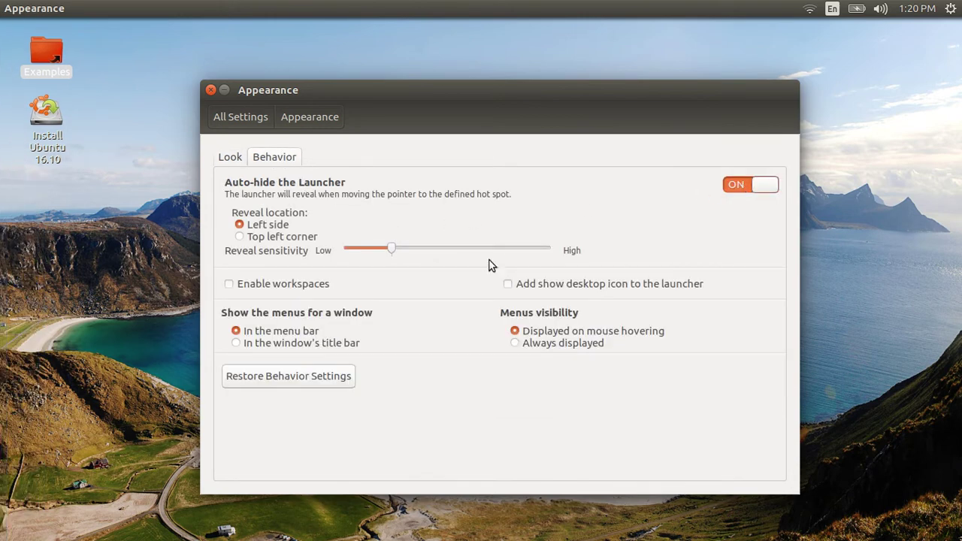
{"action": "left_click_drag", "start_coordinate": [456, 251], "coordinate": [582, 254]}
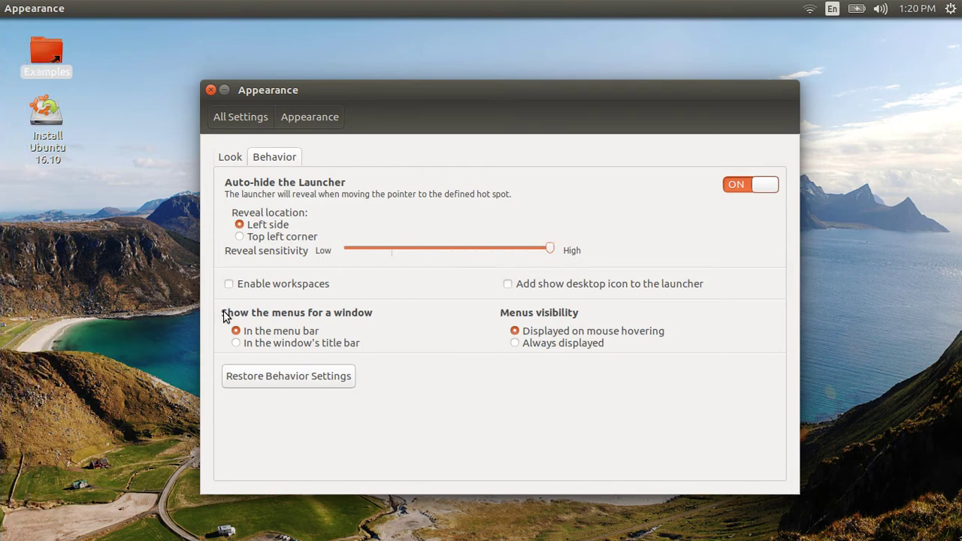
Enable workspaces and add the show desktop icon to the launcher, then view all workspaces and return to the one with the Appearance window
{"action": "left_click", "coordinate": [307, 287]}
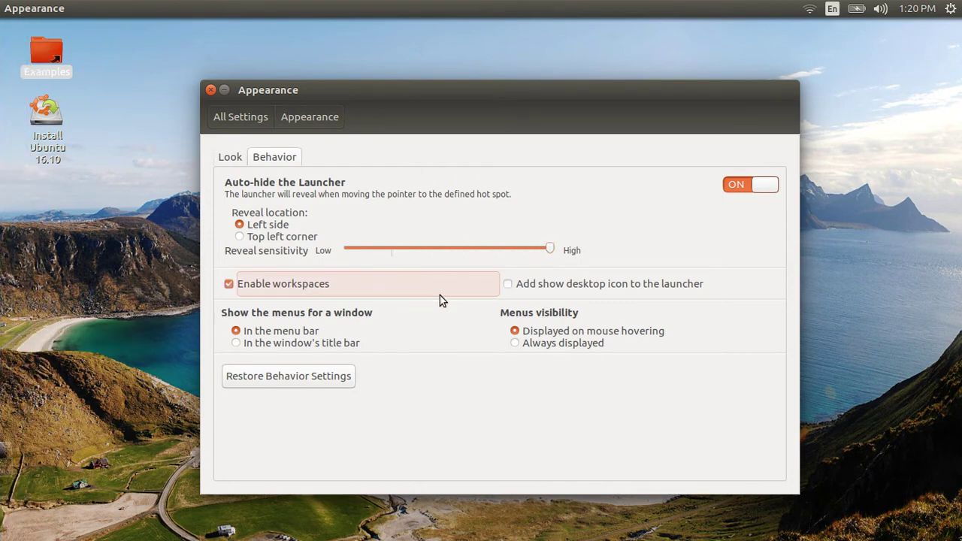
{"action": "left_click", "coordinate": [516, 286]}
{"action": "mouse_move", "coordinate": [0, 426]}
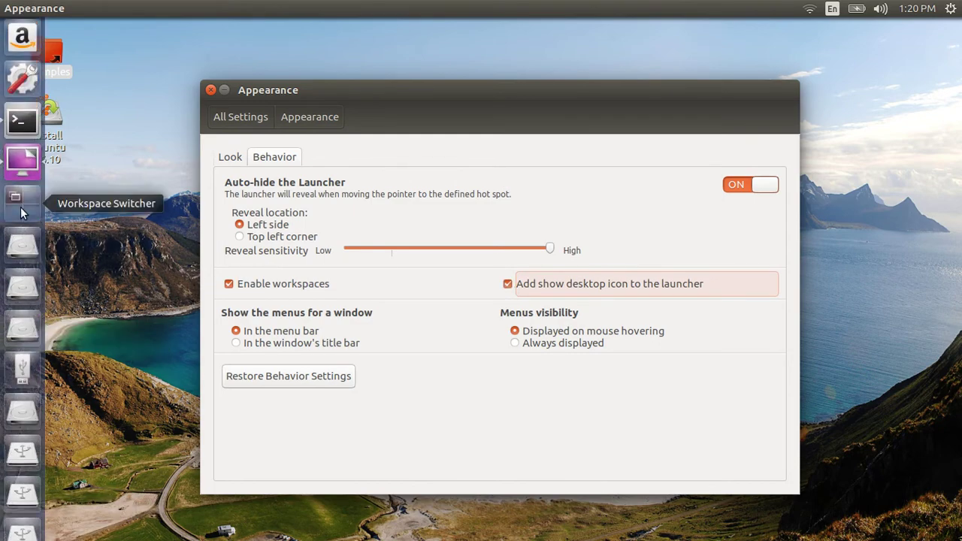
{"action": "left_click", "coordinate": [21, 210]}
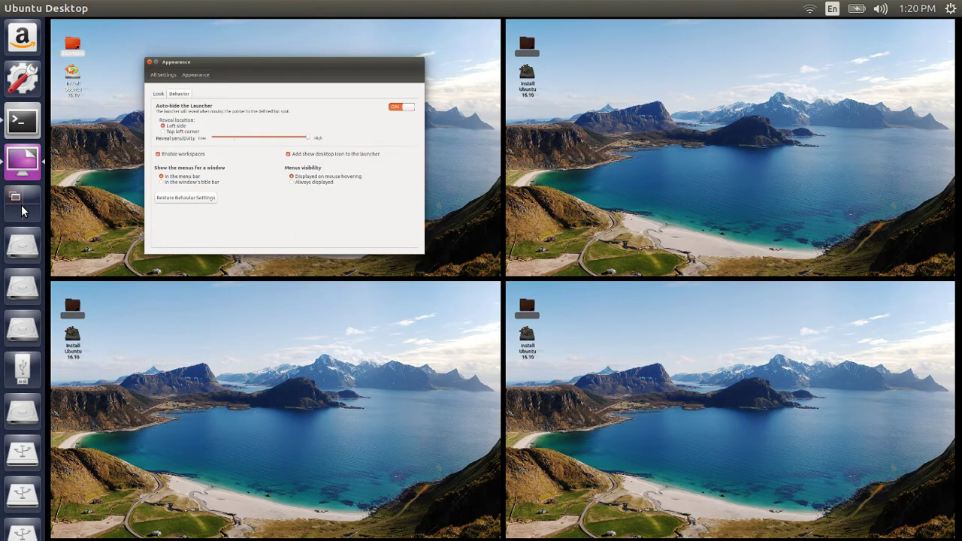
{"action": "left_click", "coordinate": [98, 189]}
Reveal the hidden launcher and look through its full list of applications and drives
{"action": "mouse_move", "coordinate": [0, 423]}
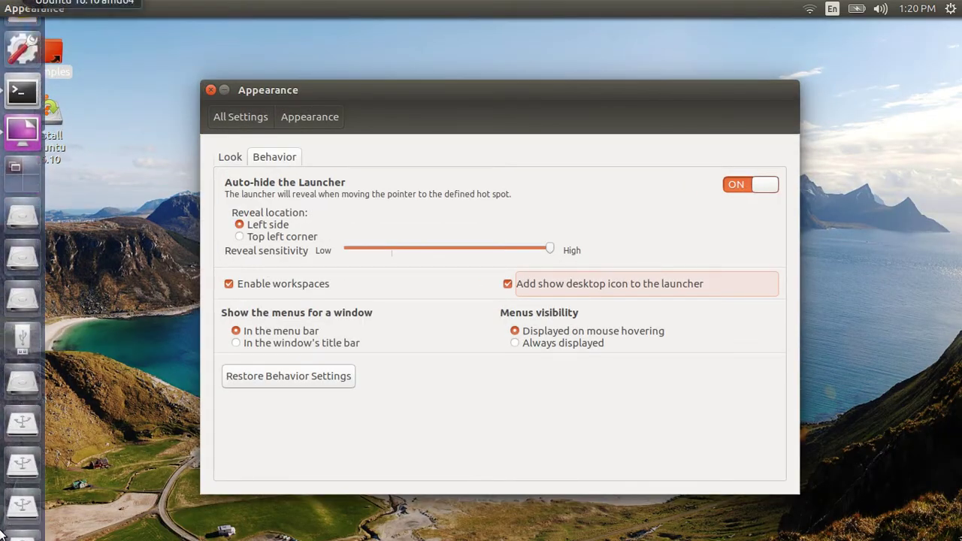
{"action": "left_click_drag", "start_coordinate": [22, 476], "coordinate": [19, 285]}
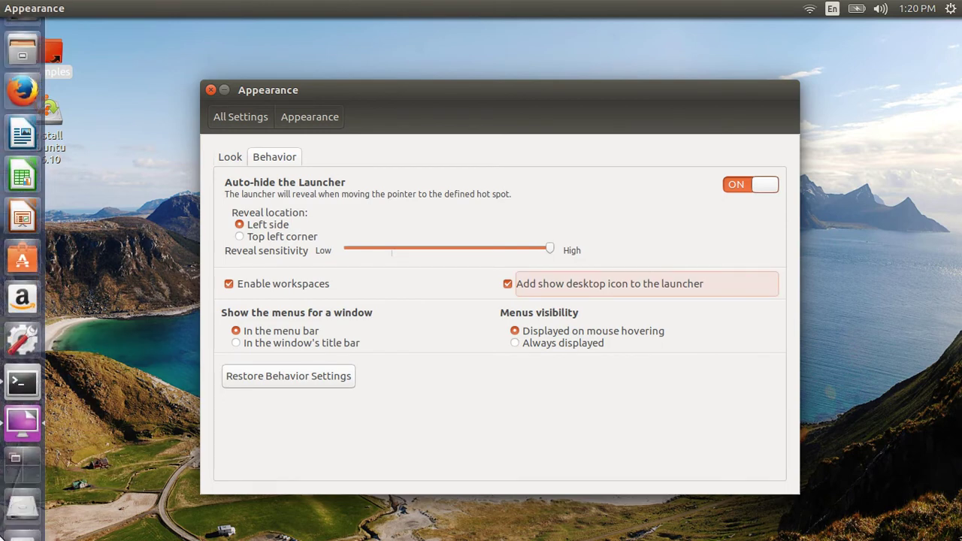
{"action": "left_click_drag", "start_coordinate": [36, 440], "coordinate": [22, 105]}
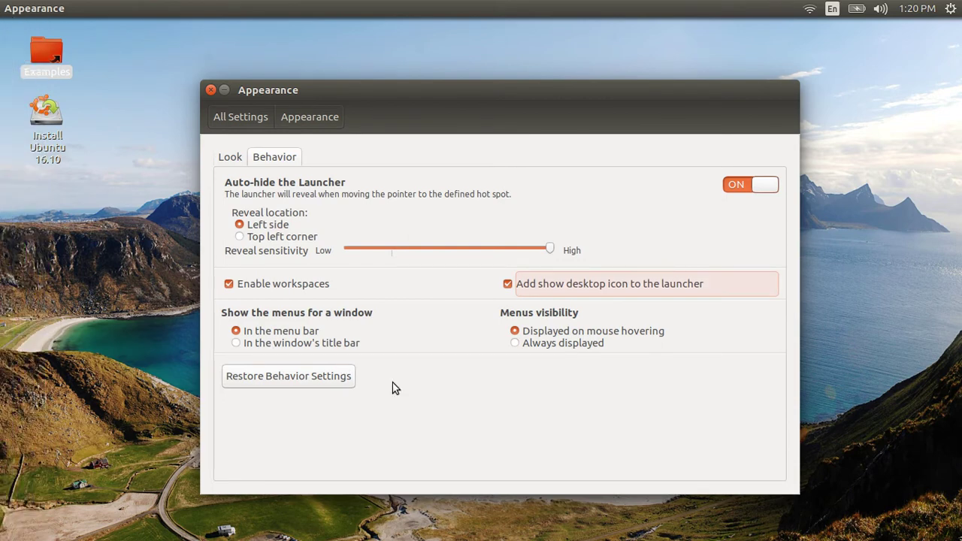
Set the menus for a window to show in the window's title bar
{"action": "left_click", "coordinate": [299, 346]}
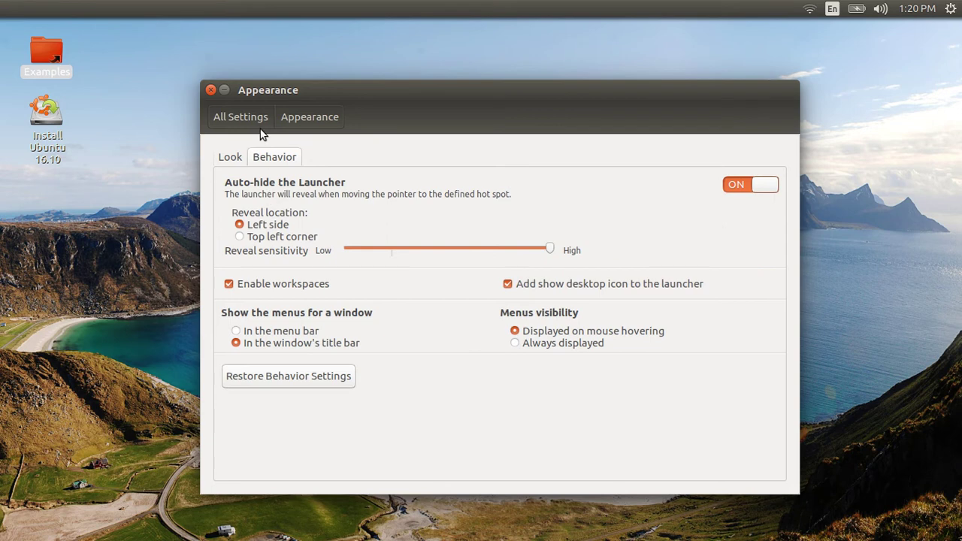
{"action": "left_click", "coordinate": [257, 92]}
{"action": "left_click", "coordinate": [357, 159]}
Examine the Brightness & Lock settings and return to the settings overview
{"action": "left_click", "coordinate": [239, 117]}
{"action": "left_click", "coordinate": [336, 194]}
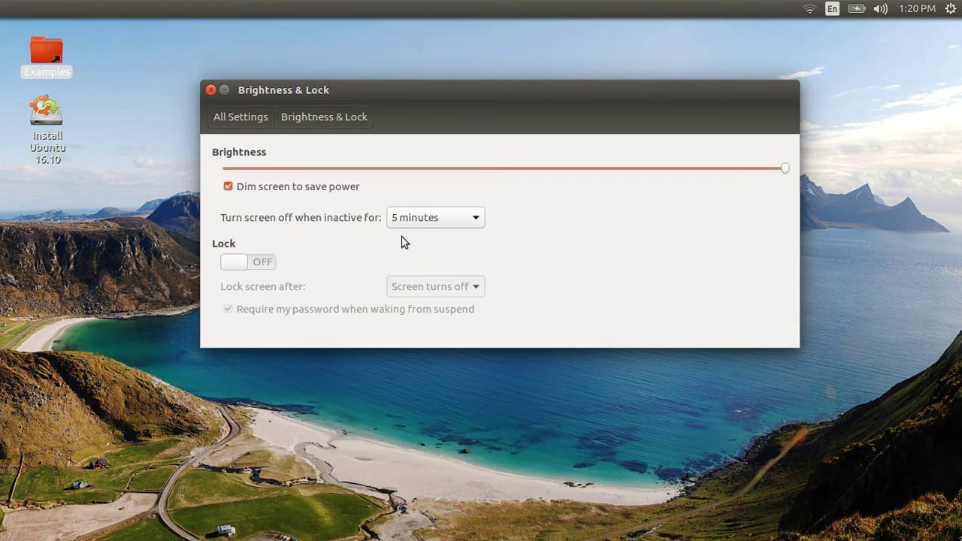
{"action": "left_click", "coordinate": [250, 119]}
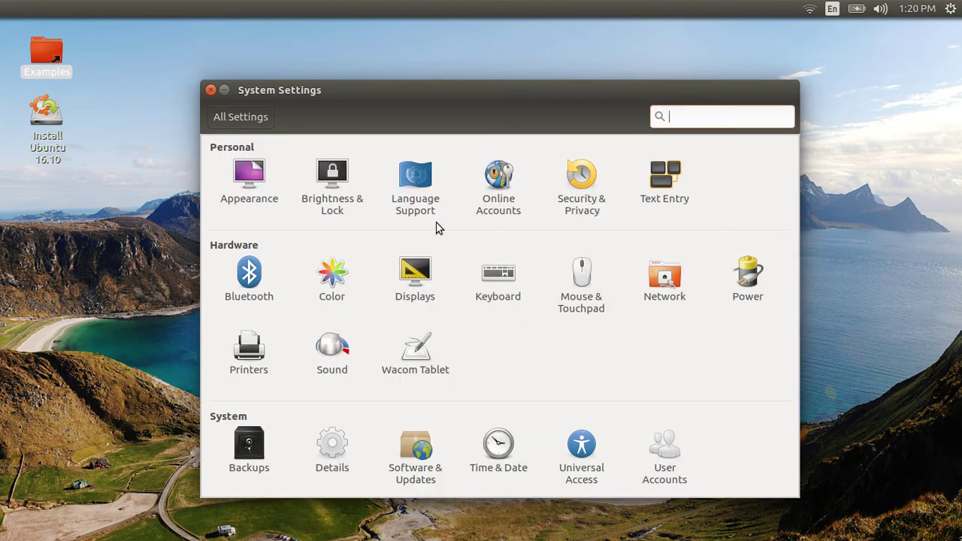
Review the Files & Applications, Search and Diagnostics options in the Security & Privacy settings
{"action": "left_click", "coordinate": [361, 215]}
{"action": "left_click", "coordinate": [340, 157]}
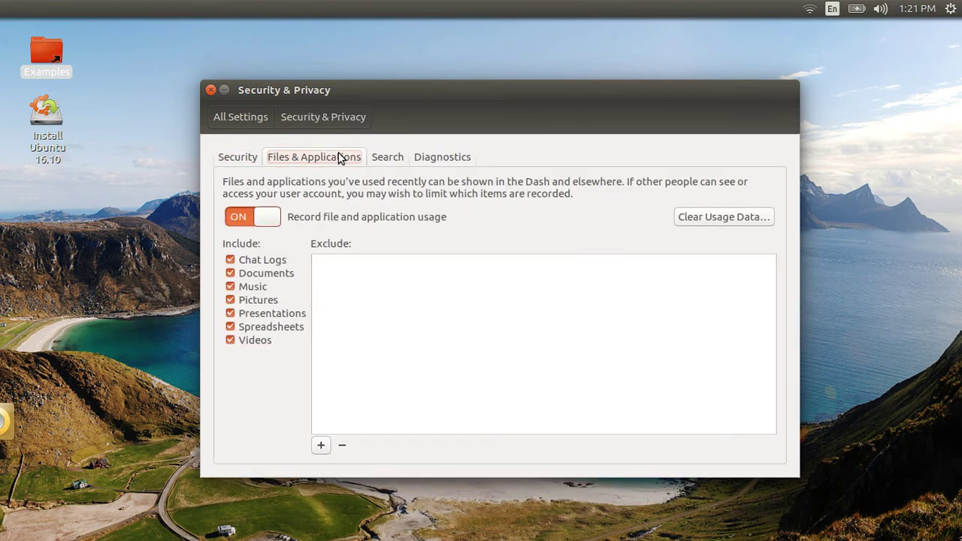
{"action": "left_click", "coordinate": [388, 157]}
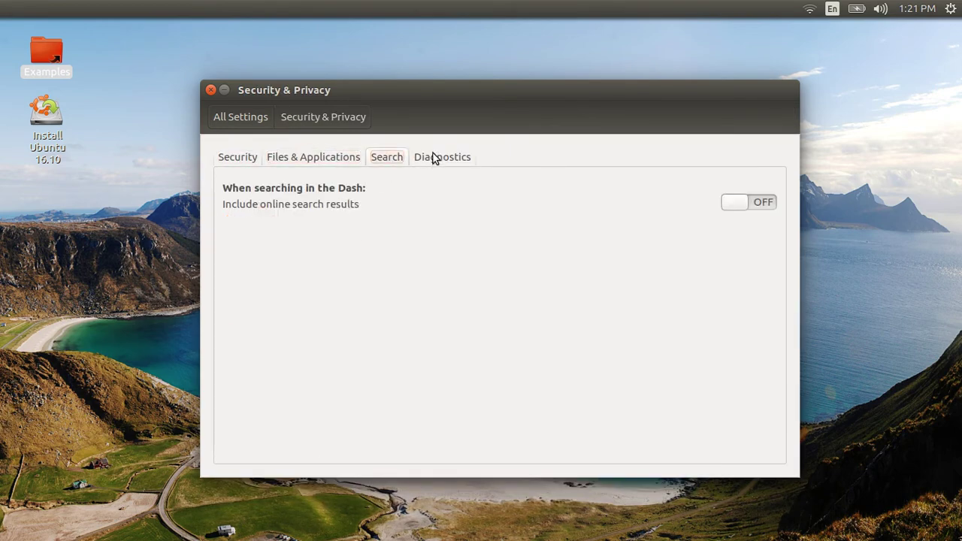
{"action": "left_click", "coordinate": [432, 159]}
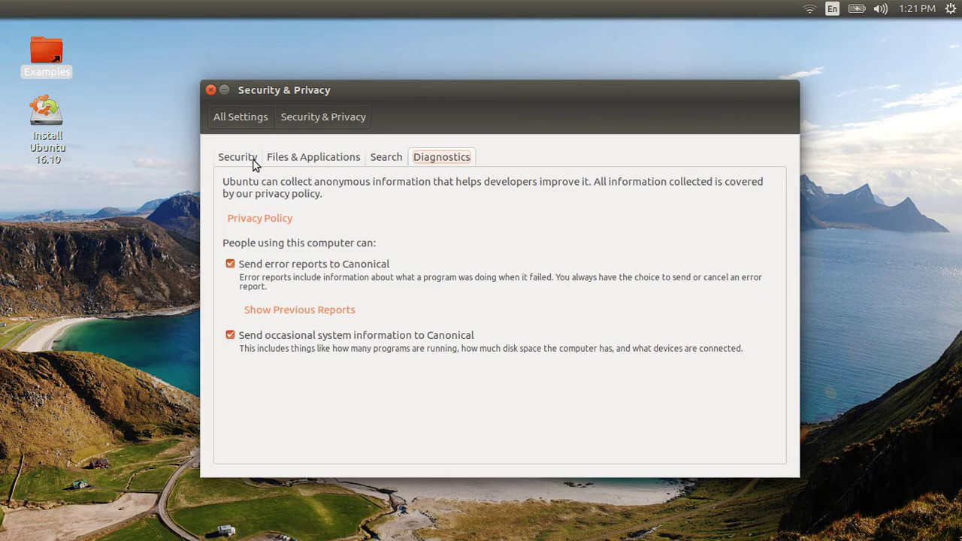
{"action": "left_click", "coordinate": [247, 122]}
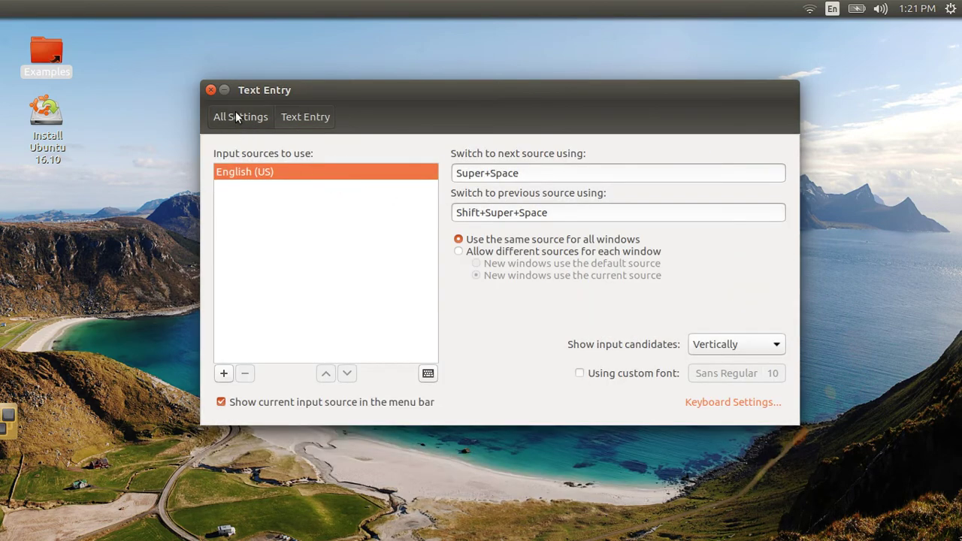
Look over the Text Entry and Bluetooth settings and return to the settings overview
{"action": "left_click", "coordinate": [236, 117]}
{"action": "left_click", "coordinate": [250, 278]}
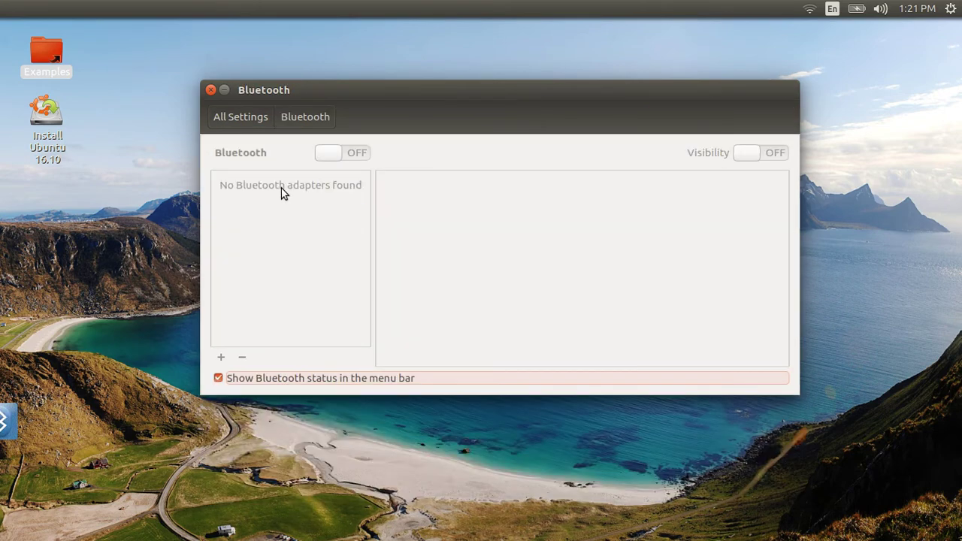
{"action": "left_click", "coordinate": [253, 117]}
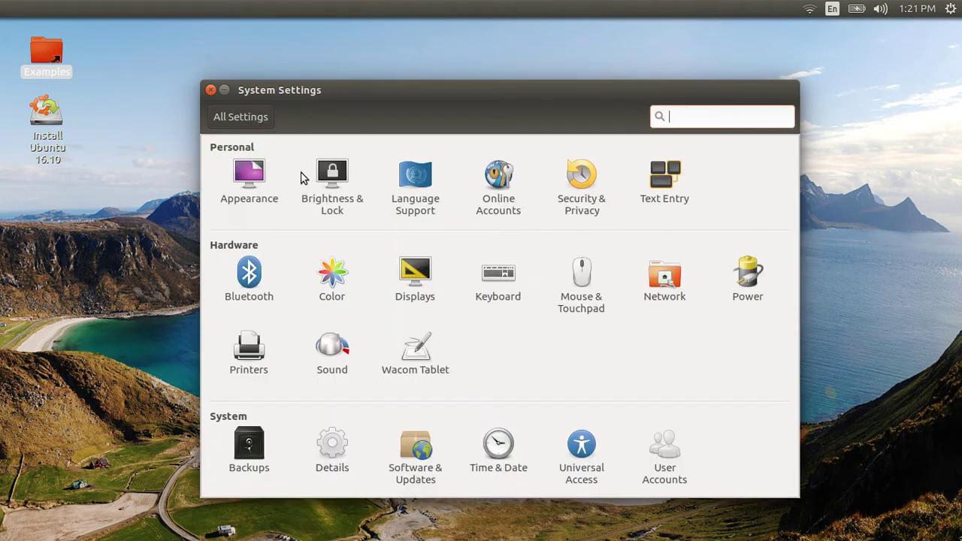
Look over the Color and Displays settings and return to the settings overview
{"action": "left_click", "coordinate": [342, 280]}
{"action": "left_click", "coordinate": [253, 118]}
{"action": "left_click", "coordinate": [416, 287]}
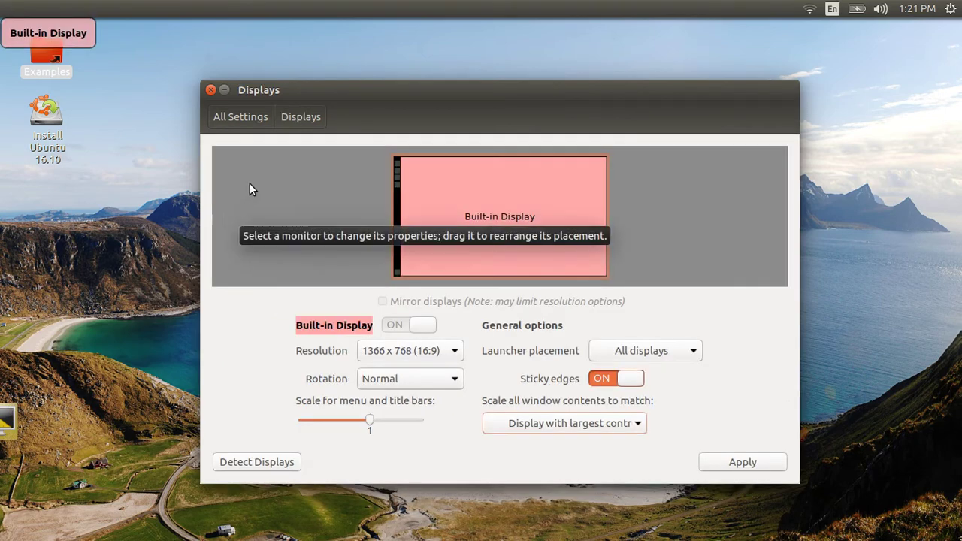
{"action": "left_click", "coordinate": [247, 118]}
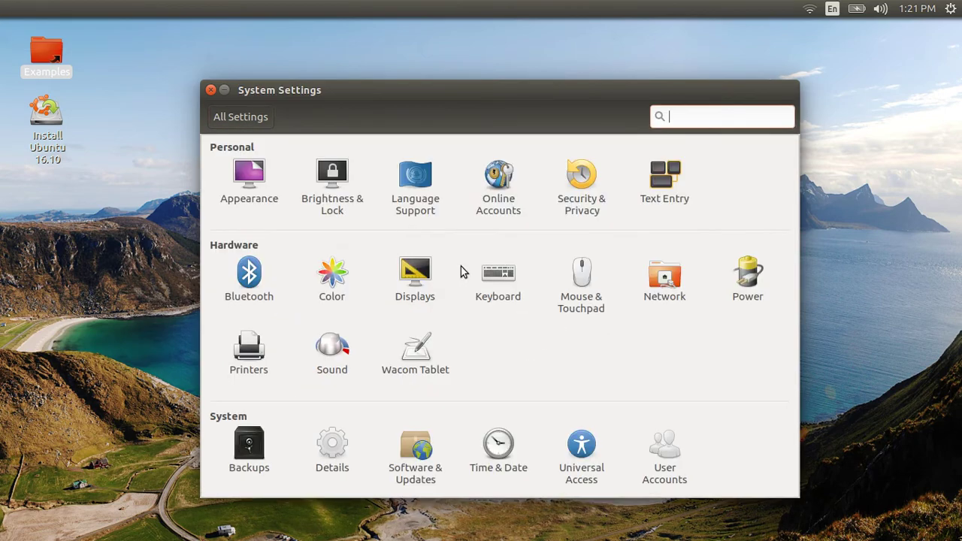
Review the Keyboard shortcuts and typing options, then check the Mouse & Touchpad settings
{"action": "left_click", "coordinate": [514, 289]}
{"action": "left_click", "coordinate": [289, 156]}
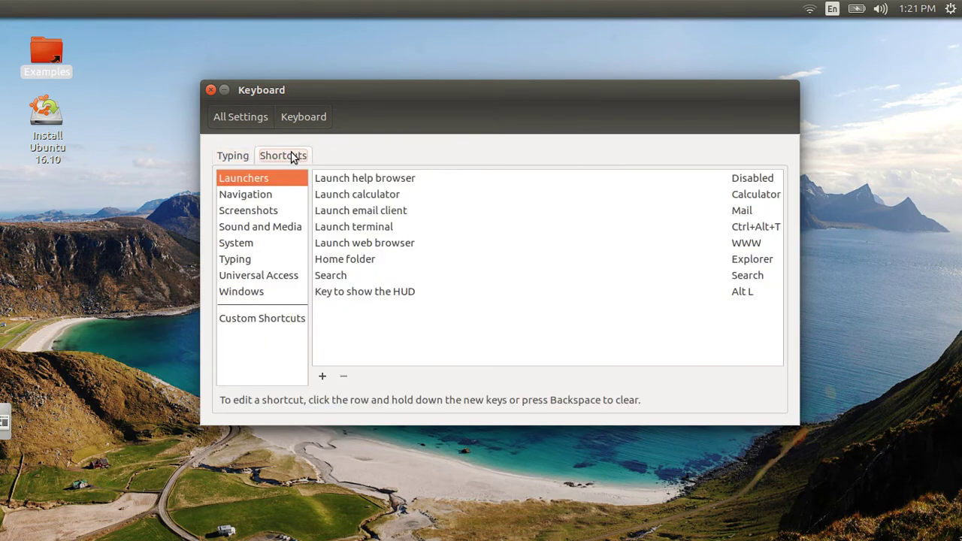
{"action": "left_click", "coordinate": [247, 156]}
{"action": "left_click", "coordinate": [253, 118]}
{"action": "left_click", "coordinate": [582, 282]}
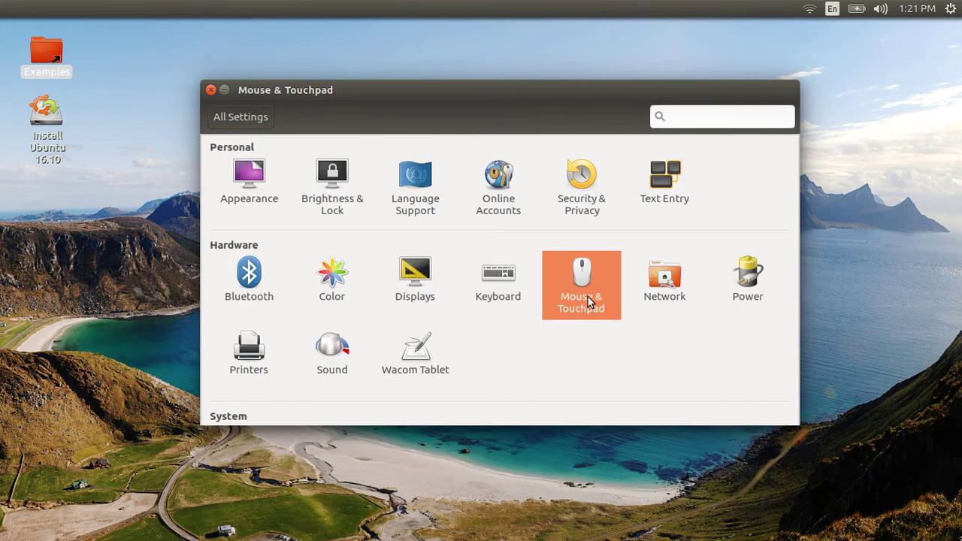
{"action": "left_click", "coordinate": [240, 116]}
Examine the Wired and Network proxy entries in the Network settings
{"action": "left_click", "coordinate": [653, 282]}
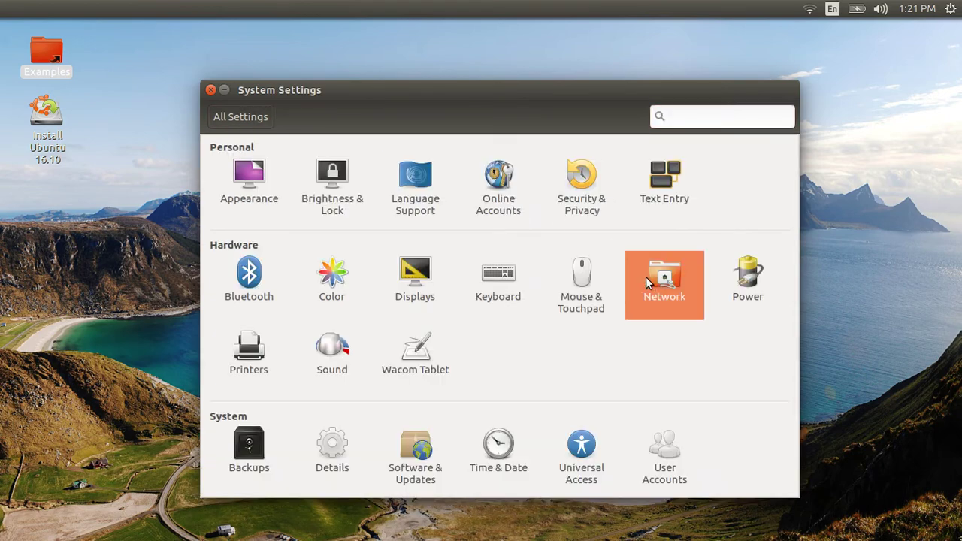
{"action": "left_click", "coordinate": [267, 188]}
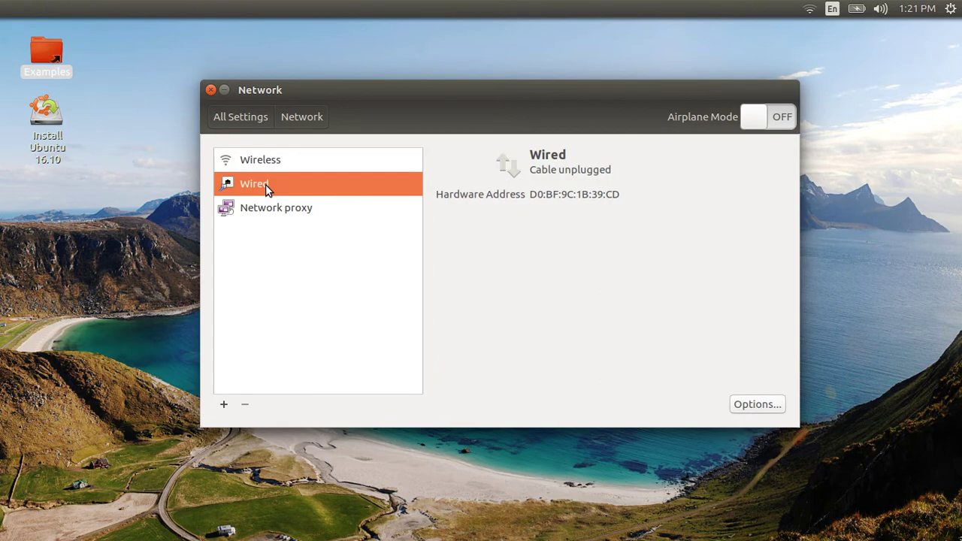
{"action": "left_click", "coordinate": [273, 214]}
{"action": "left_click", "coordinate": [230, 121]}
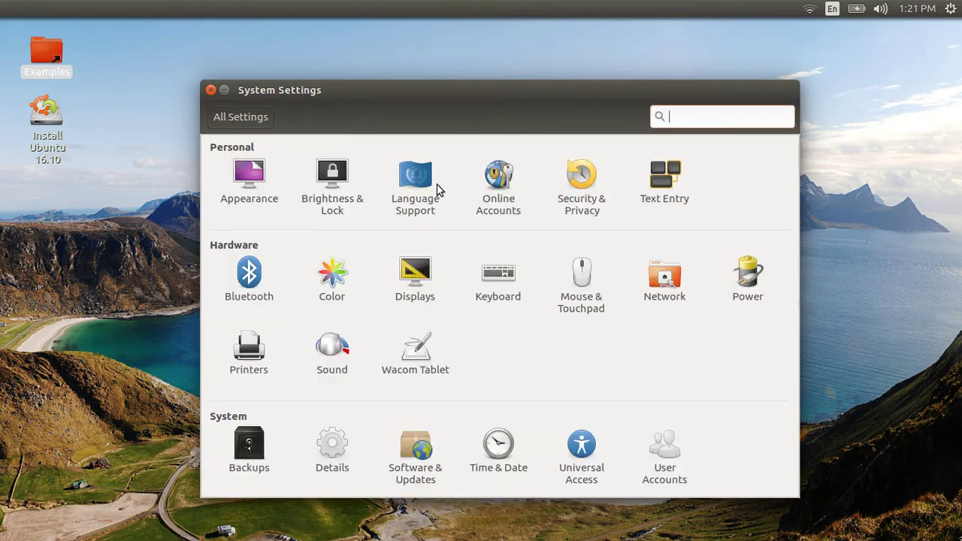
Check the Power settings and the Printers window, closing the Printers window when finished
{"action": "left_click", "coordinate": [720, 294]}
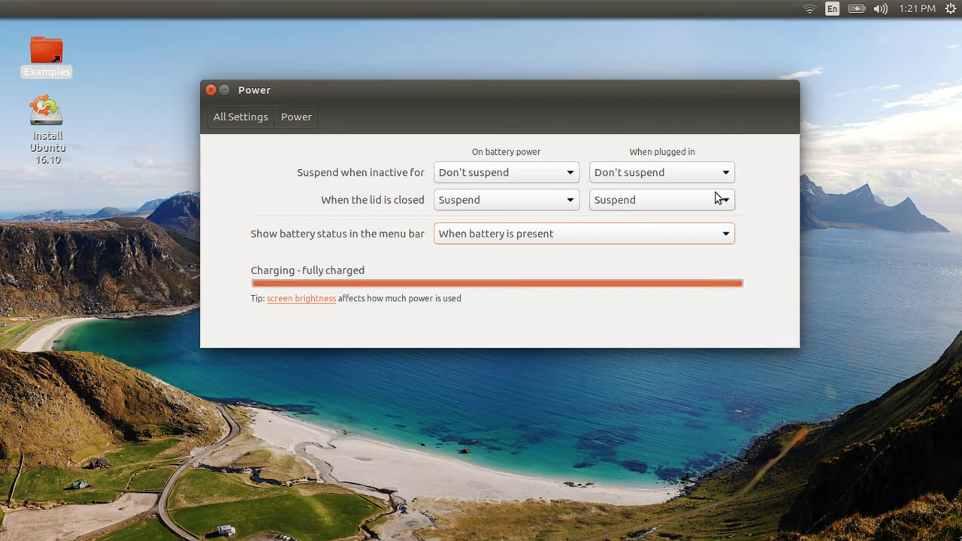
{"action": "left_click", "coordinate": [221, 118]}
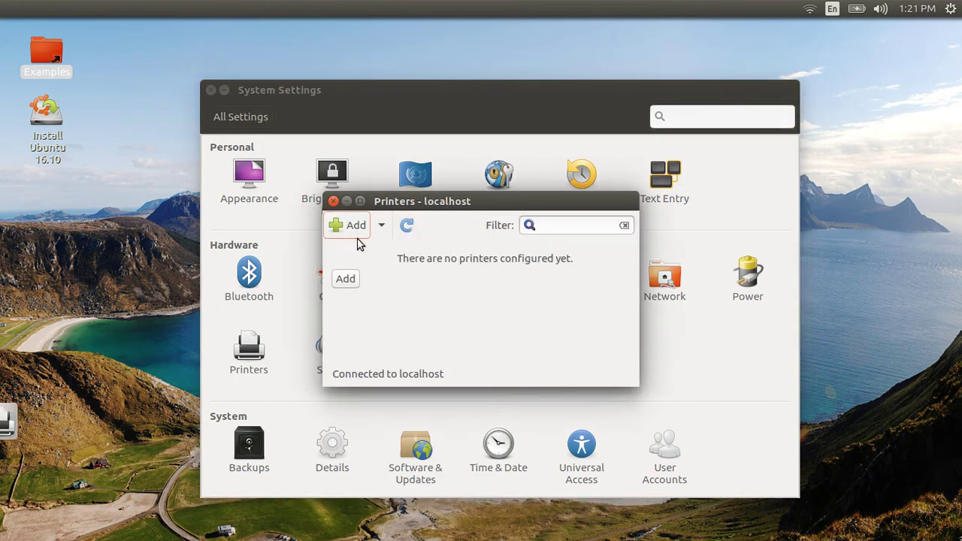
{"action": "left_click", "coordinate": [333, 200]}
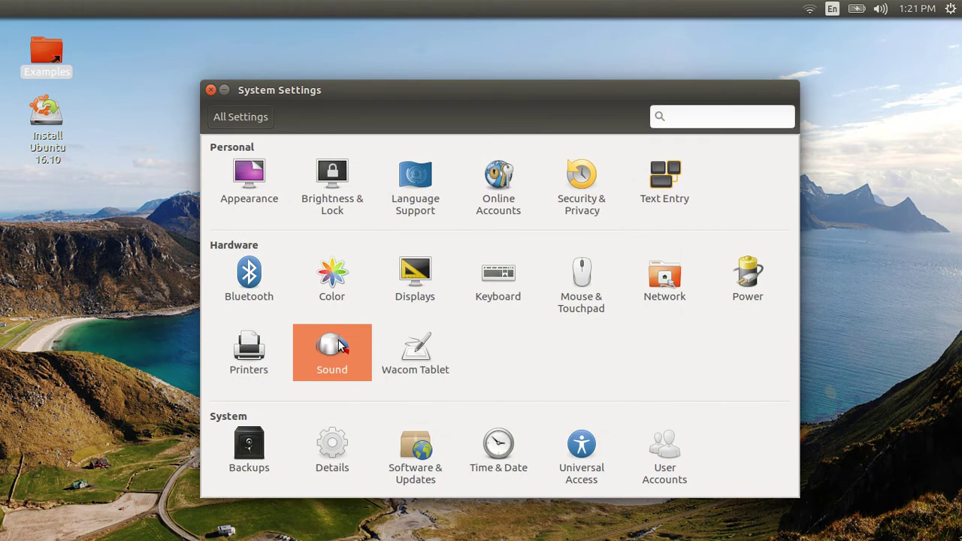
Review the Input, Sound Effects, Applications and Output options in the Sound settings and return to the settings overview
{"action": "left_click", "coordinate": [336, 348]}
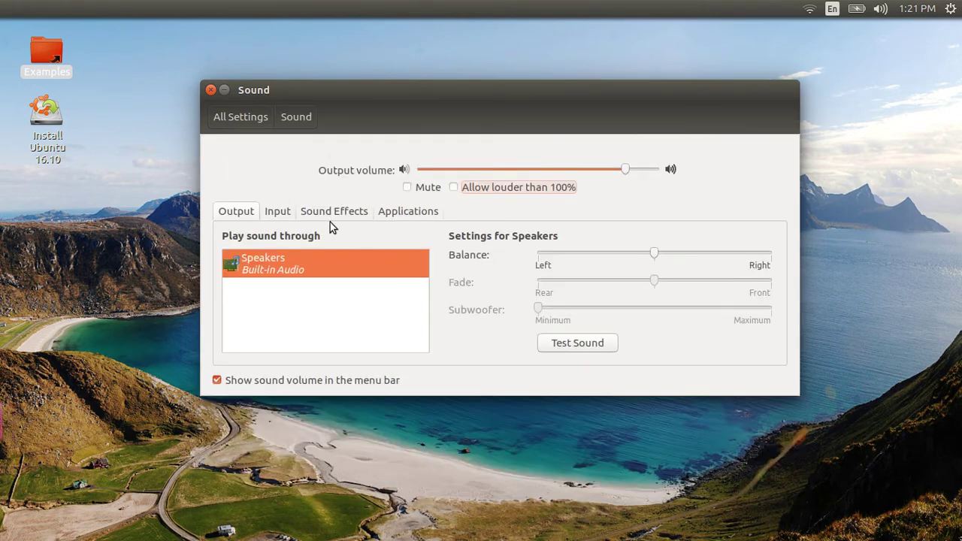
{"action": "left_click", "coordinate": [279, 212]}
{"action": "left_click", "coordinate": [328, 214]}
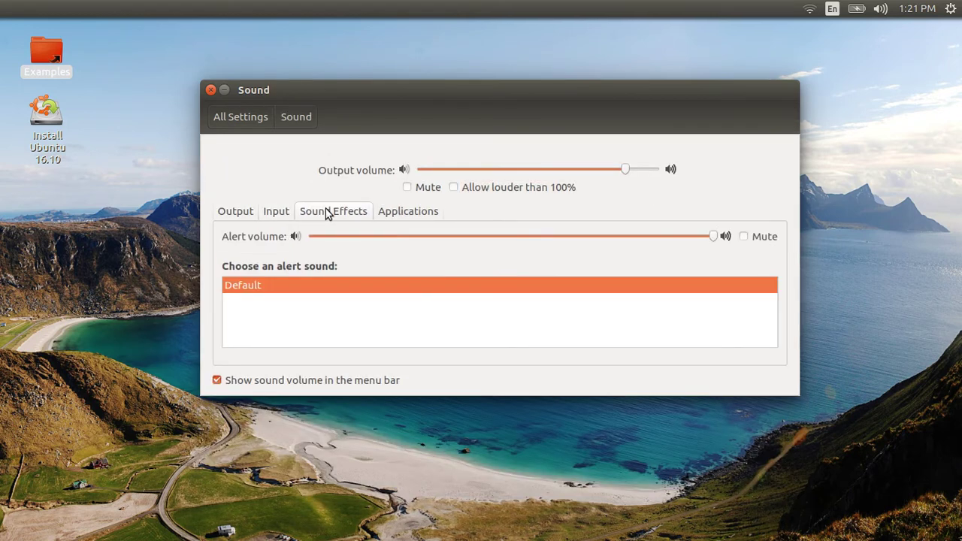
{"action": "left_click", "coordinate": [392, 215]}
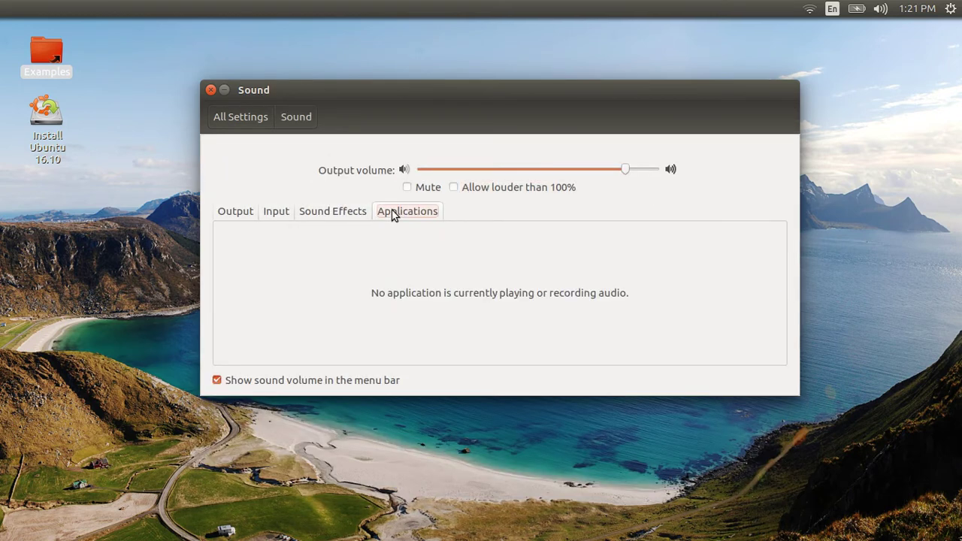
{"action": "left_click", "coordinate": [235, 211]}
{"action": "left_click", "coordinate": [240, 117]}
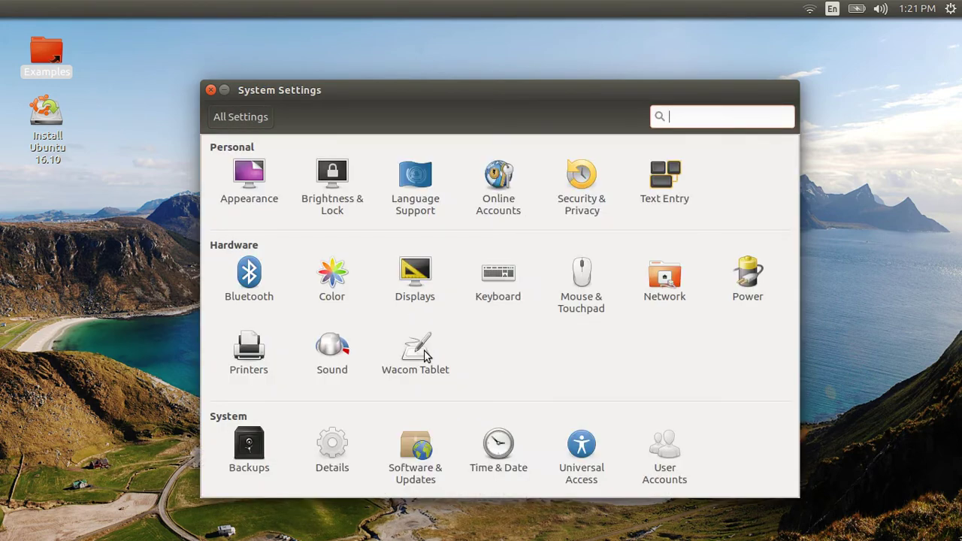
Try to open the Backups settings and look through the items in the launcher
{"action": "left_click", "coordinate": [247, 449]}
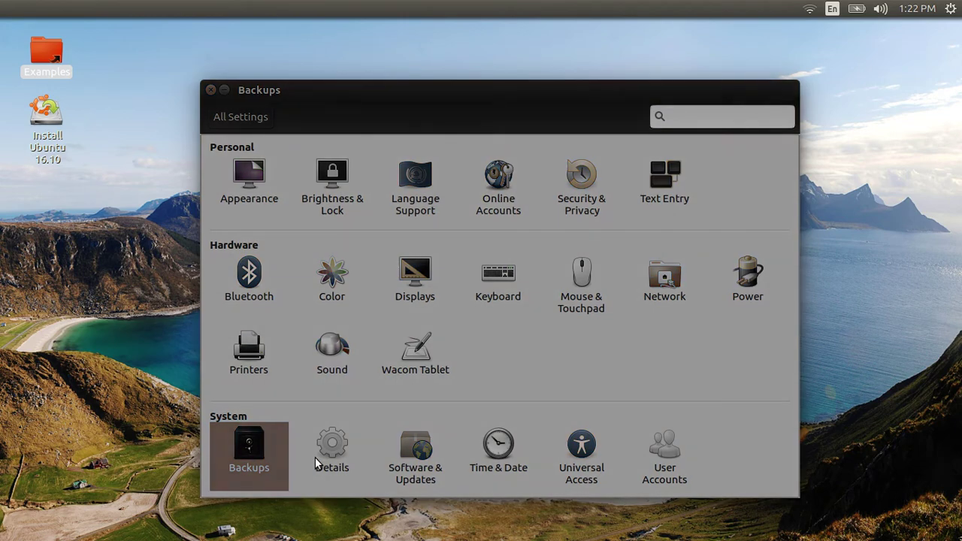
{"action": "scroll", "coordinate": [23, 451], "scroll_direction": "down", "scroll_amount": 5}
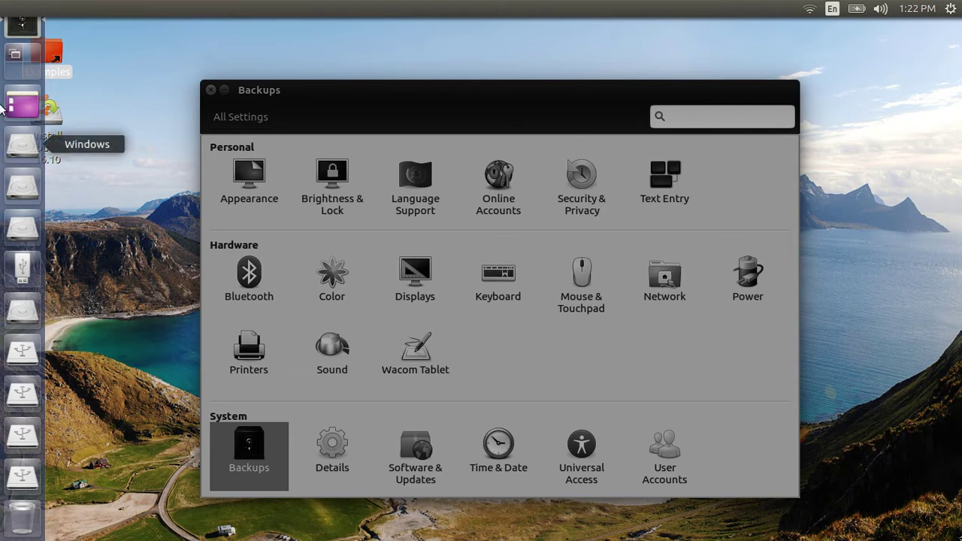
{"action": "scroll", "coordinate": [2, 30], "scroll_direction": "up", "scroll_amount": 5}
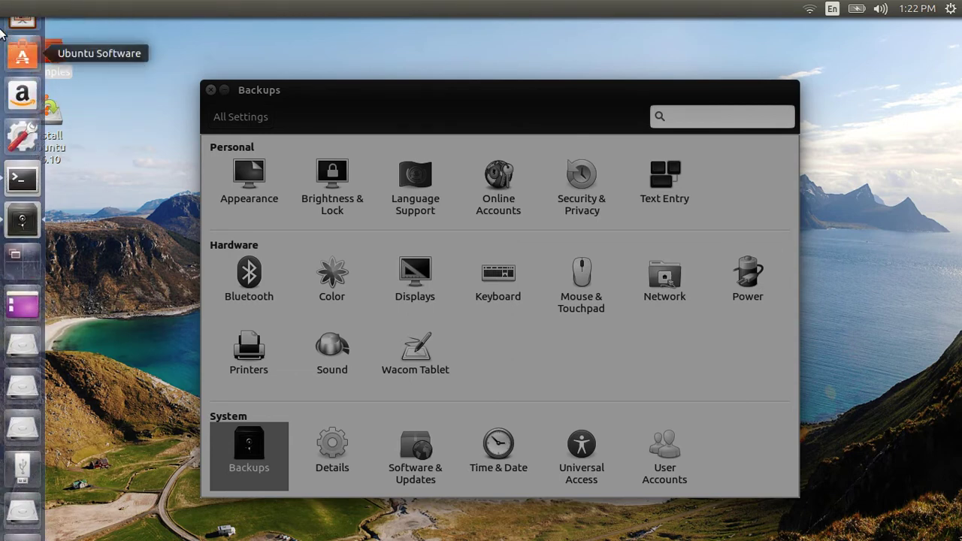
{"action": "scroll", "coordinate": [1, 30], "scroll_direction": "up", "scroll_amount": 2}
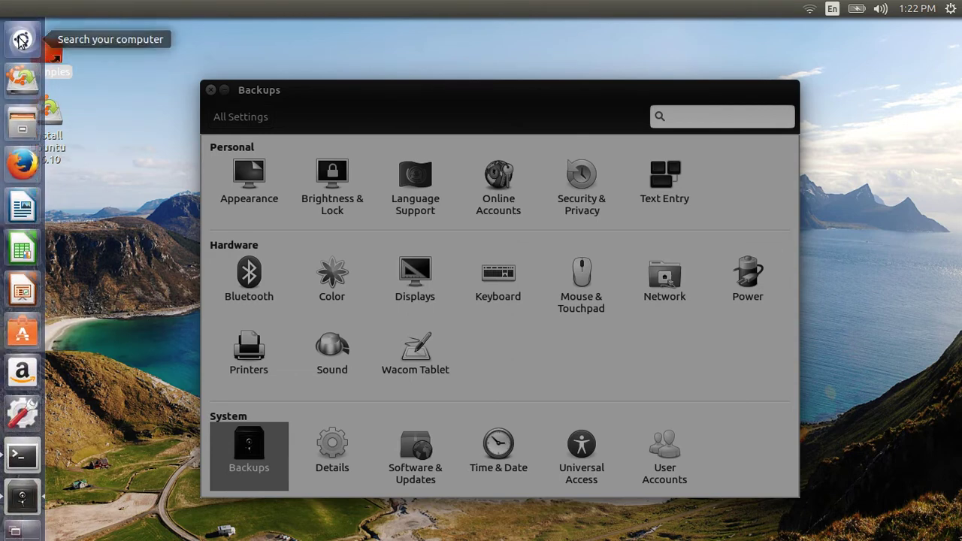
View the installed applications in the Dash, closing the Dash when finished
{"action": "left_click", "coordinate": [9, 33]}
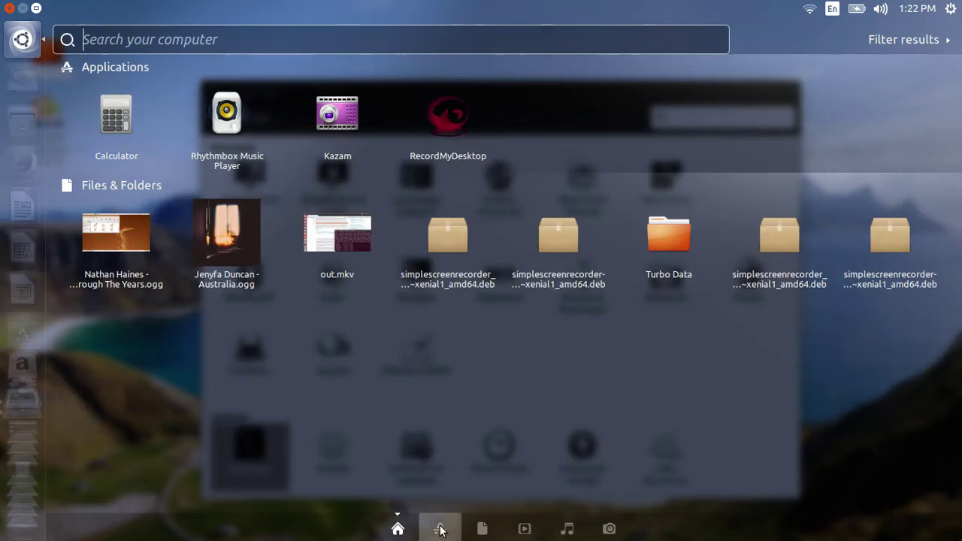
{"action": "left_click", "coordinate": [440, 528]}
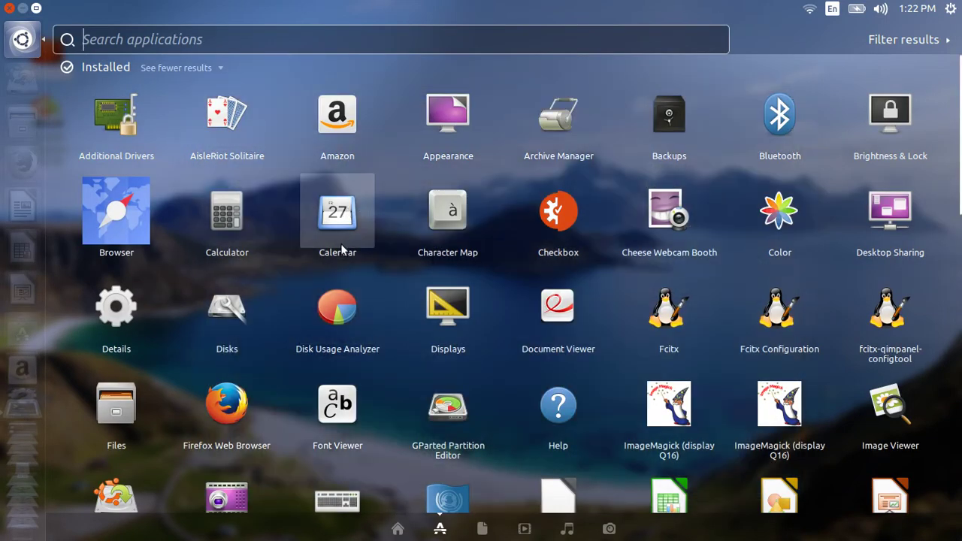
{"action": "left_click", "coordinate": [25, 46]}
Reopen System Settings and continue past the internal error dialog
{"action": "left_click", "coordinate": [949, 8]}
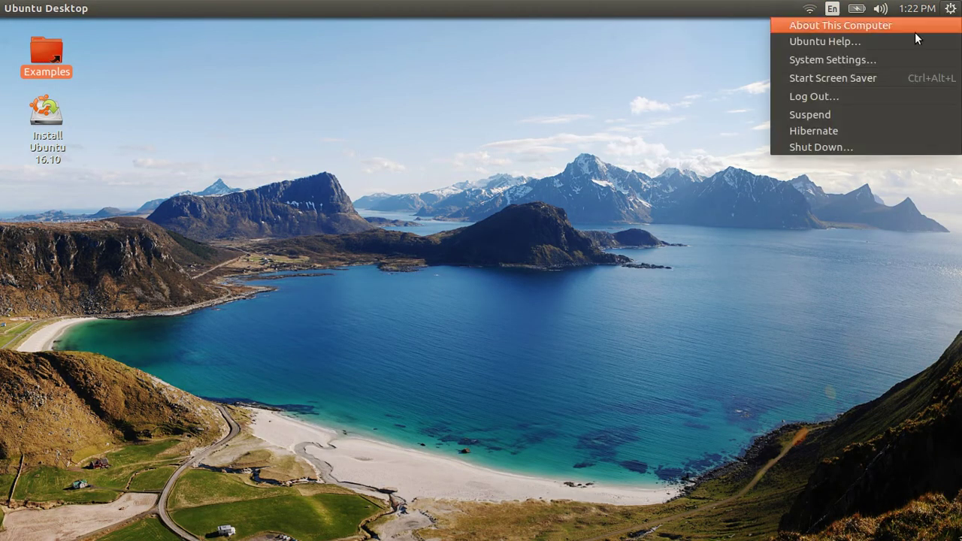
{"action": "left_click", "coordinate": [862, 59]}
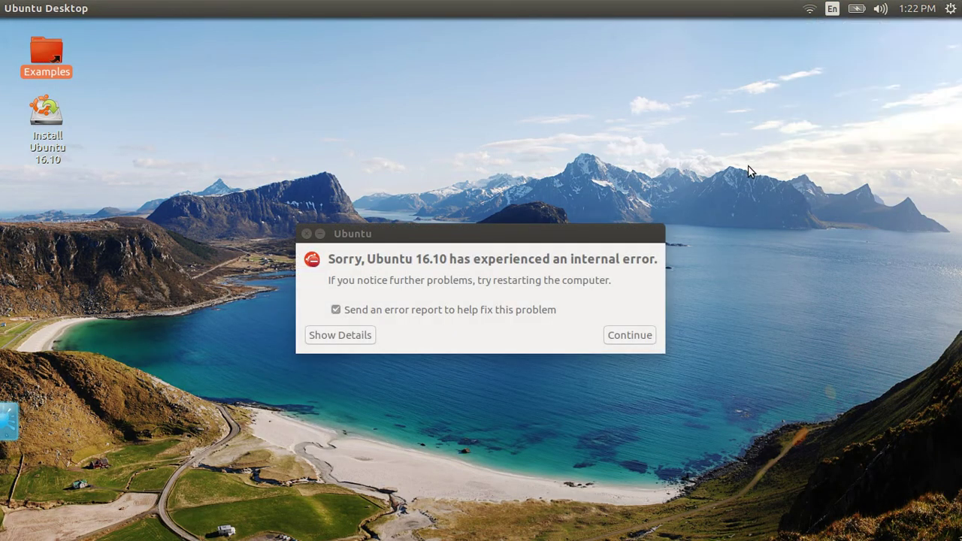
{"action": "left_click", "coordinate": [633, 342]}
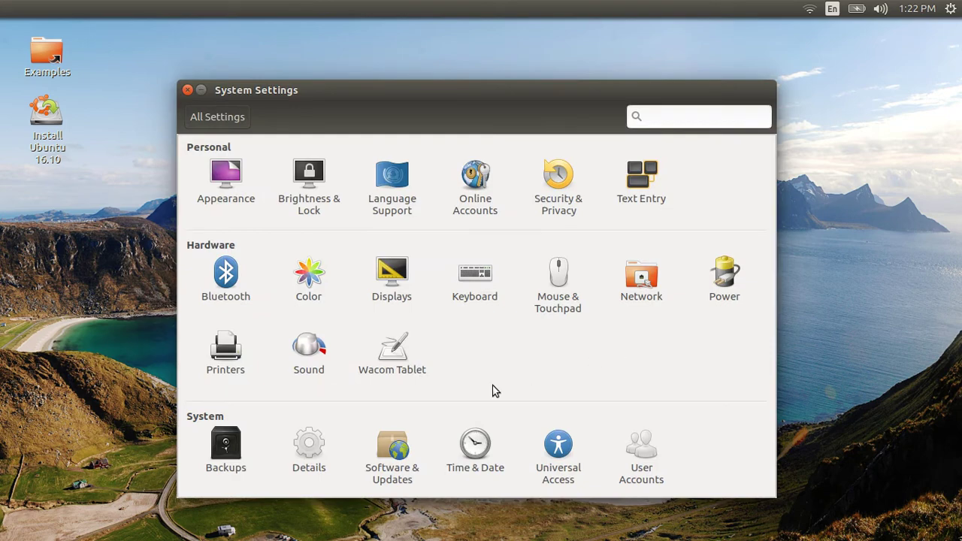
Review the system overview in Details and the location and time options in Time & Date
{"action": "left_click", "coordinate": [317, 445]}
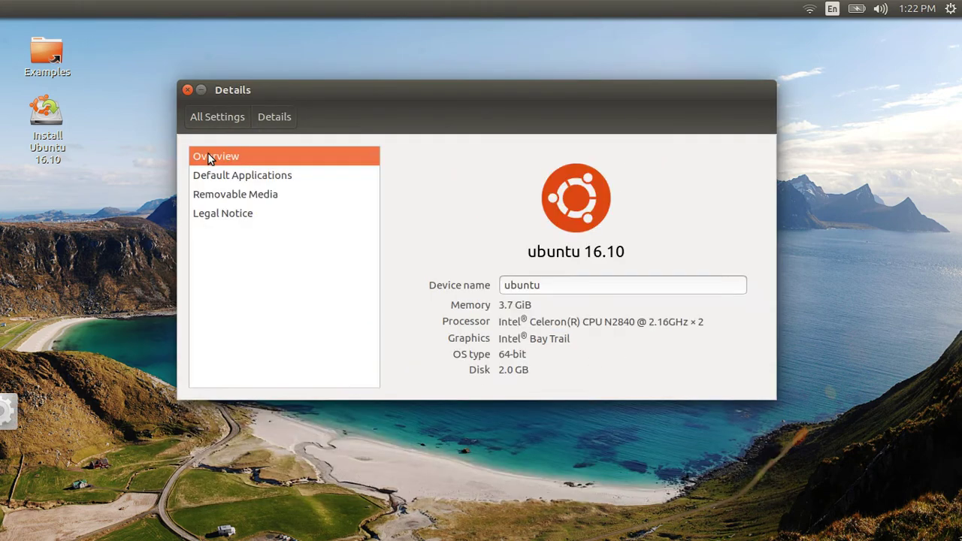
{"action": "left_click", "coordinate": [200, 117]}
{"action": "left_click", "coordinate": [475, 442]}
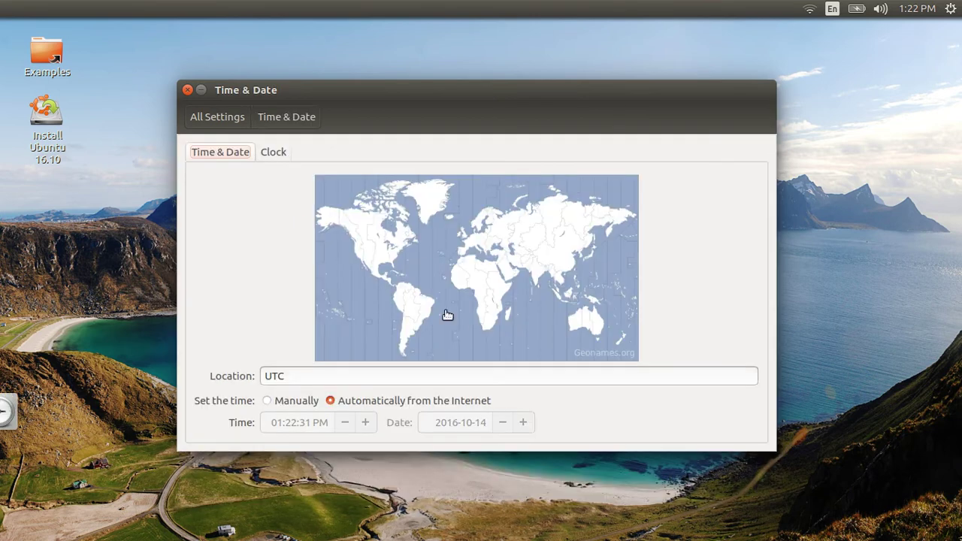
Set the menu bar clock to show the weekday, date and month, and include week numbers in its monthly calendar
{"action": "left_click", "coordinate": [276, 157]}
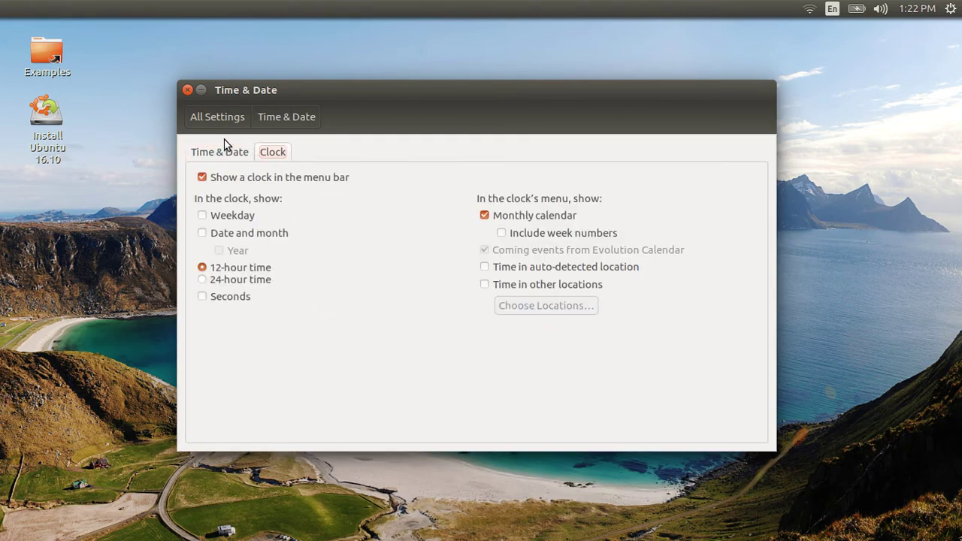
{"action": "left_click", "coordinate": [544, 236]}
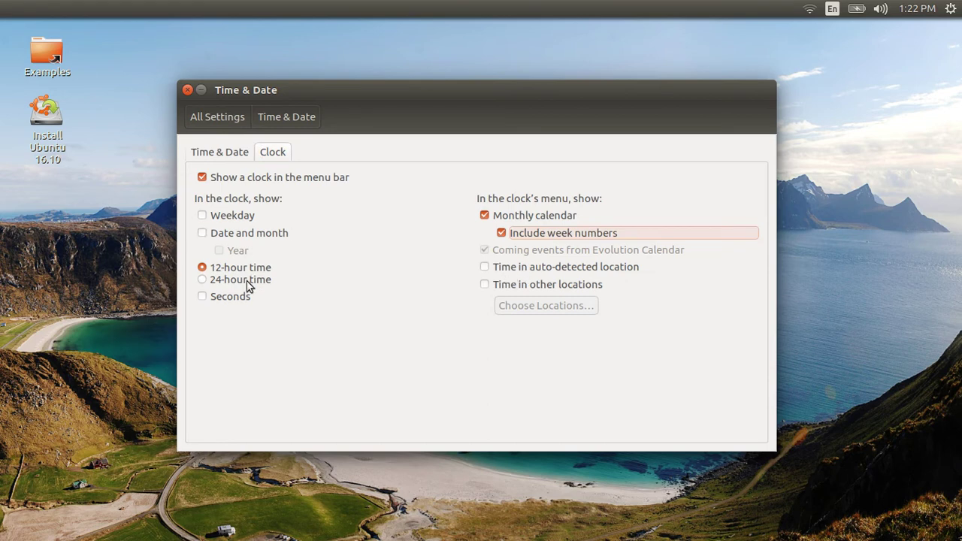
{"action": "left_click", "coordinate": [236, 215]}
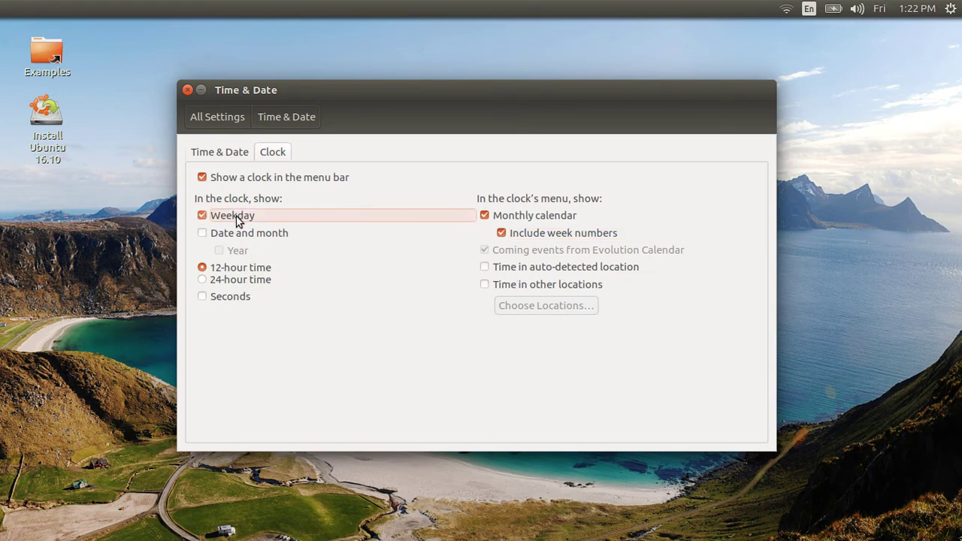
{"action": "left_click", "coordinate": [243, 235]}
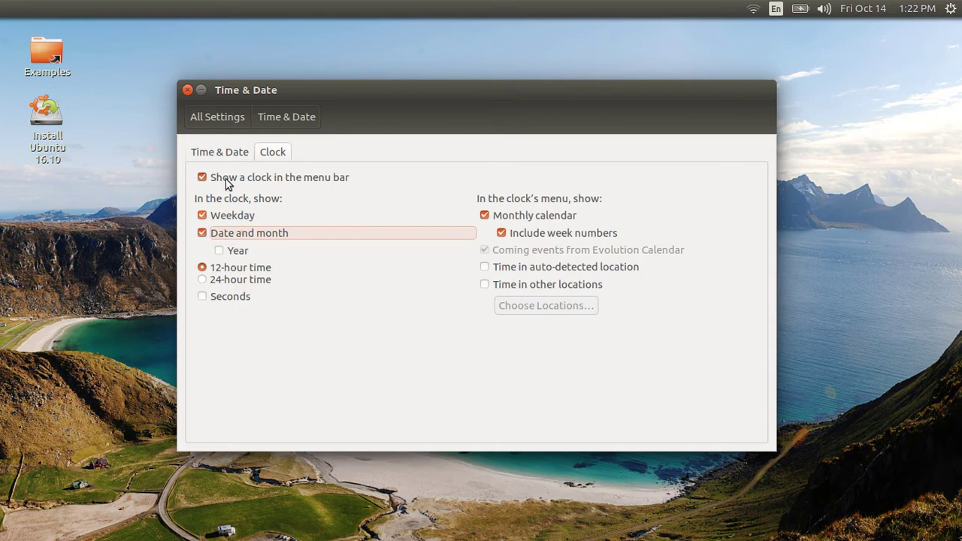
{"action": "left_click", "coordinate": [205, 121]}
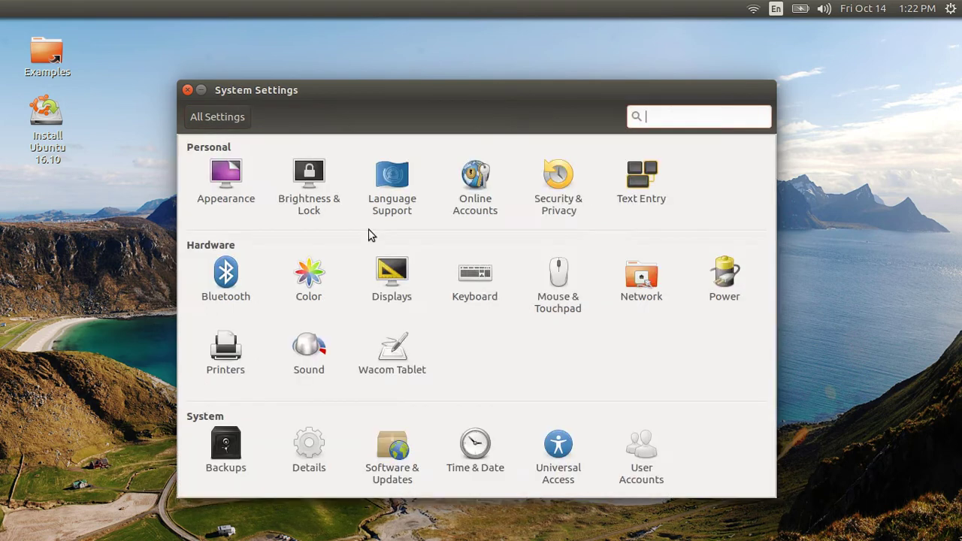
Review the Seeing, Hearing, Typing, Pointing and Clicking, and Profiles options in Universal Access
{"action": "left_click", "coordinate": [543, 451]}
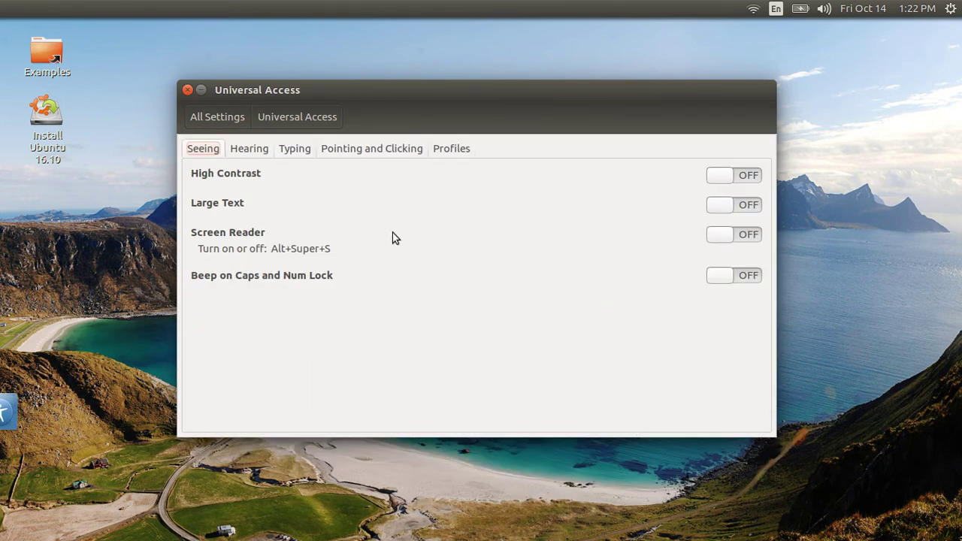
{"action": "left_click", "coordinate": [253, 148]}
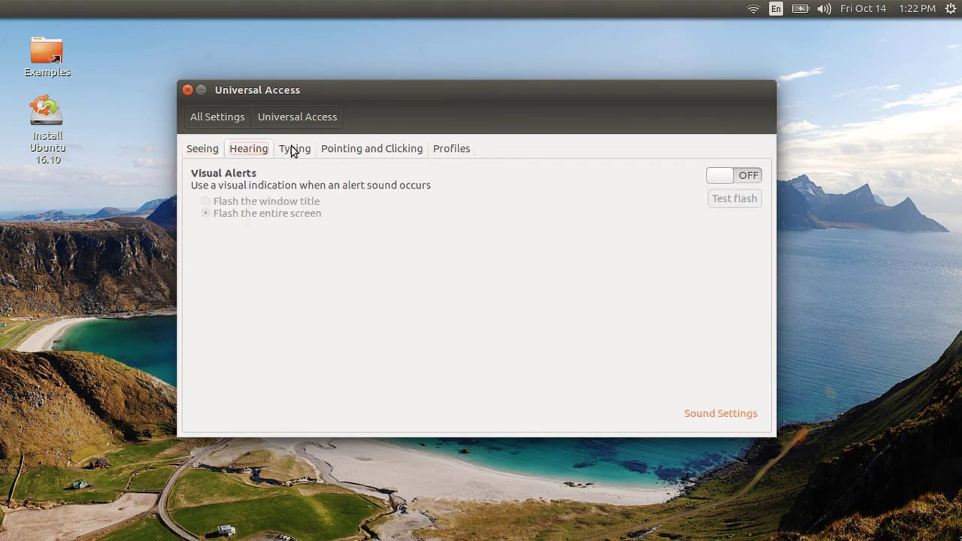
{"action": "left_click", "coordinate": [293, 150]}
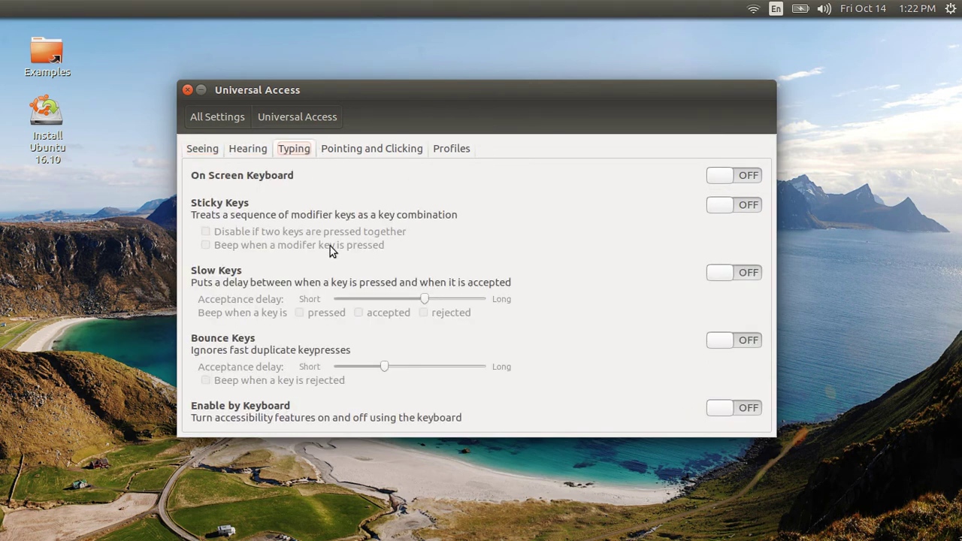
{"action": "left_click", "coordinate": [362, 147]}
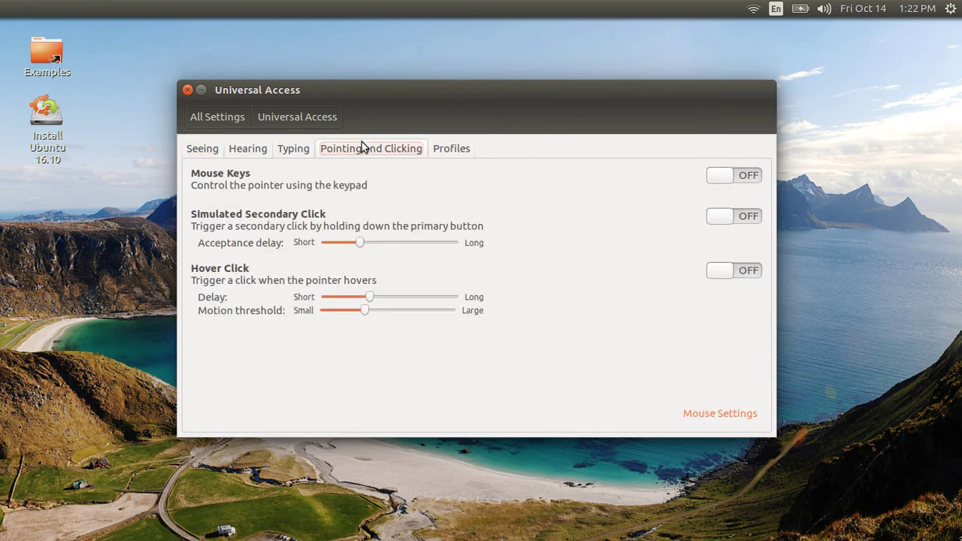
{"action": "left_click", "coordinate": [452, 148]}
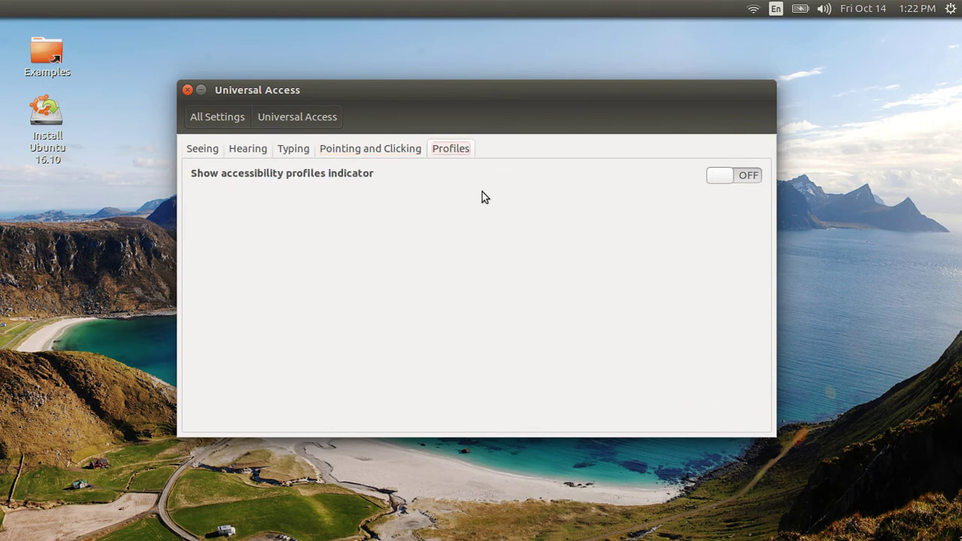
Turn on the accessibility profiles indicator and view the profiles it offers
{"action": "left_click", "coordinate": [746, 177]}
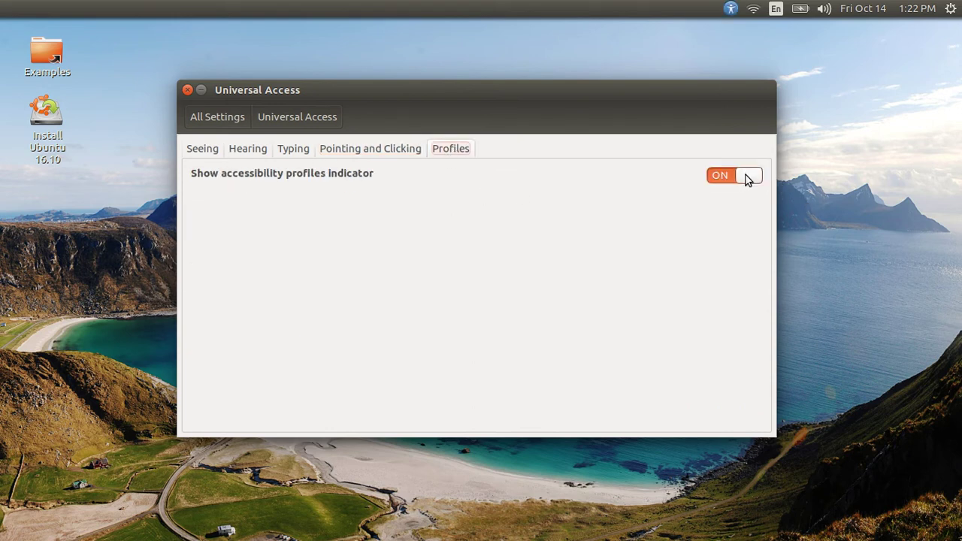
{"action": "left_click", "coordinate": [735, 8]}
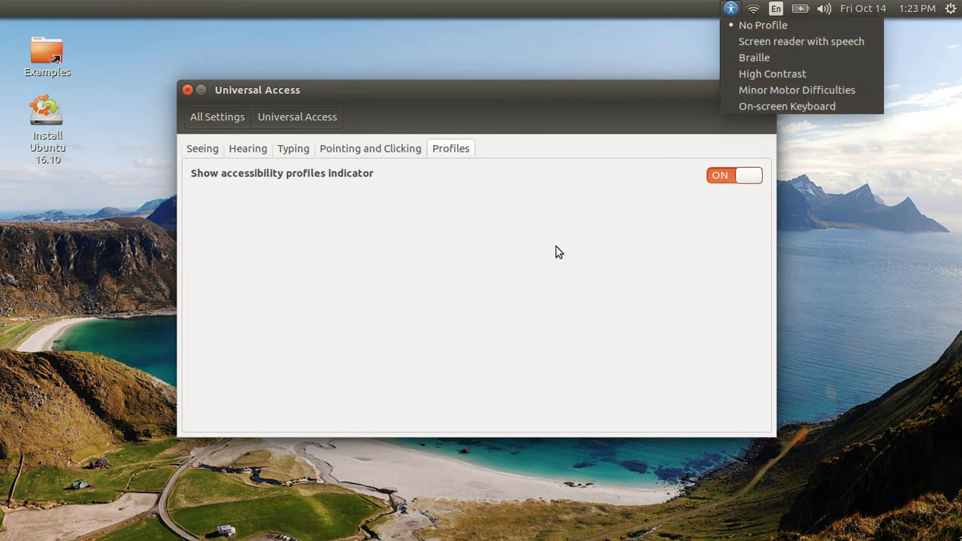
{"action": "left_click", "coordinate": [474, 258]}
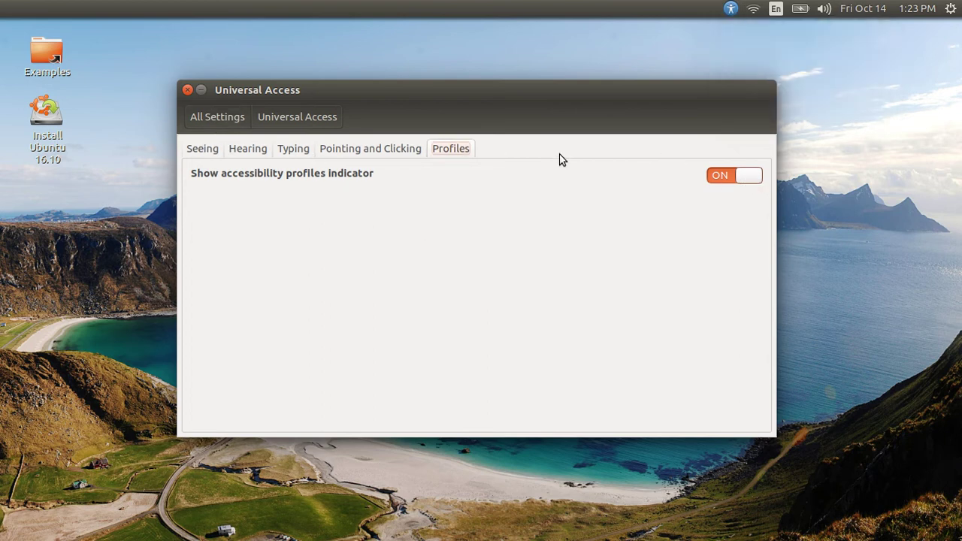
Check the User Accounts settings and return to the settings overview
{"action": "left_click", "coordinate": [217, 117]}
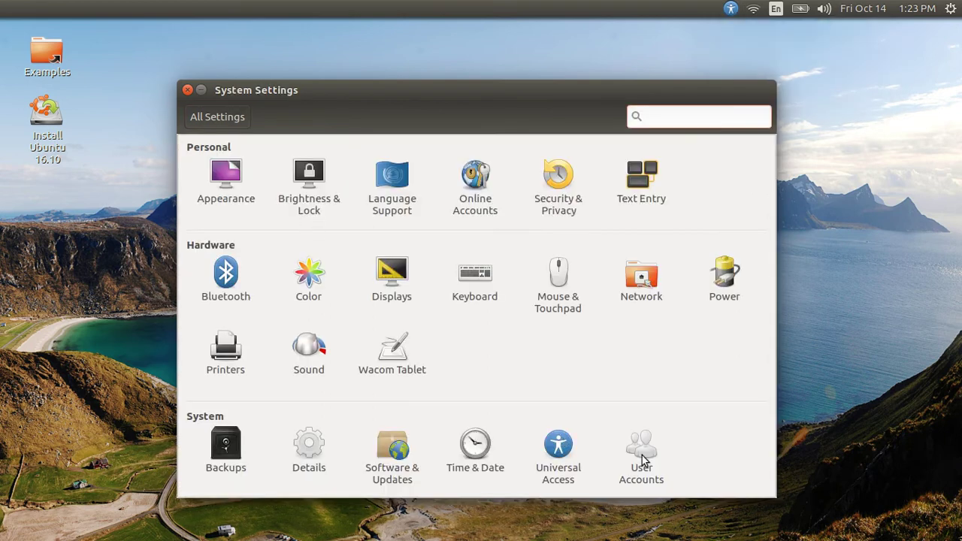
{"action": "left_click", "coordinate": [643, 459]}
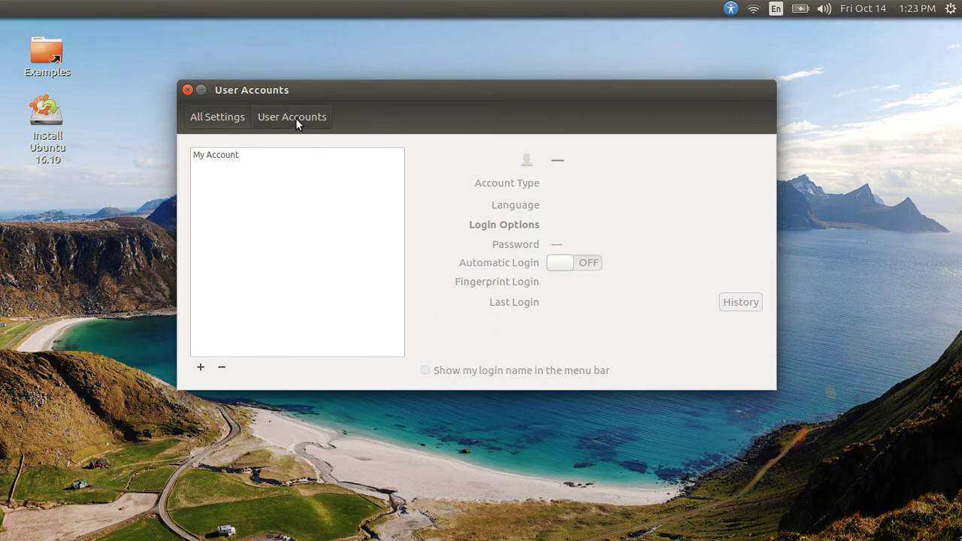
{"action": "left_click", "coordinate": [206, 113]}
Close System Settings and dismiss the internal error dialog with error report sending disabled
{"action": "left_click", "coordinate": [188, 90]}
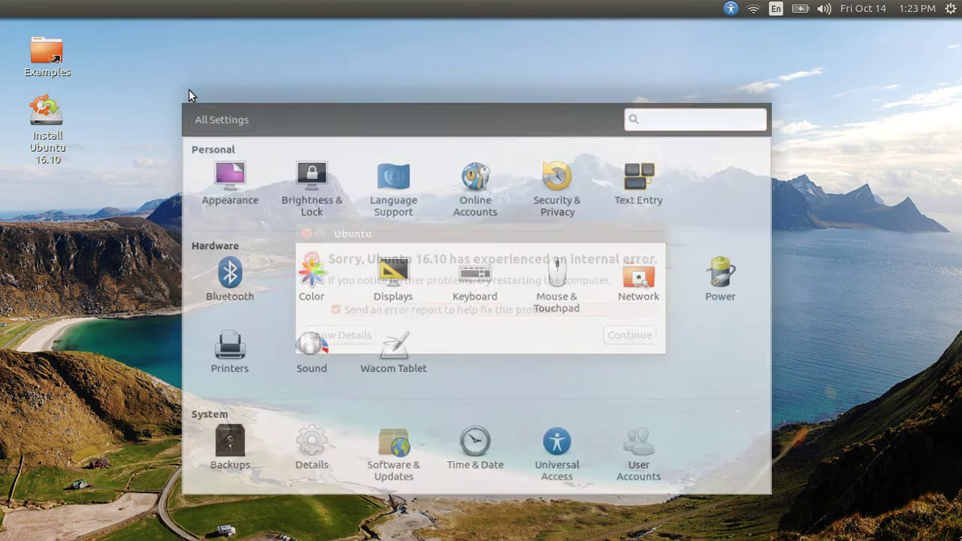
{"action": "left_click", "coordinate": [441, 309]}
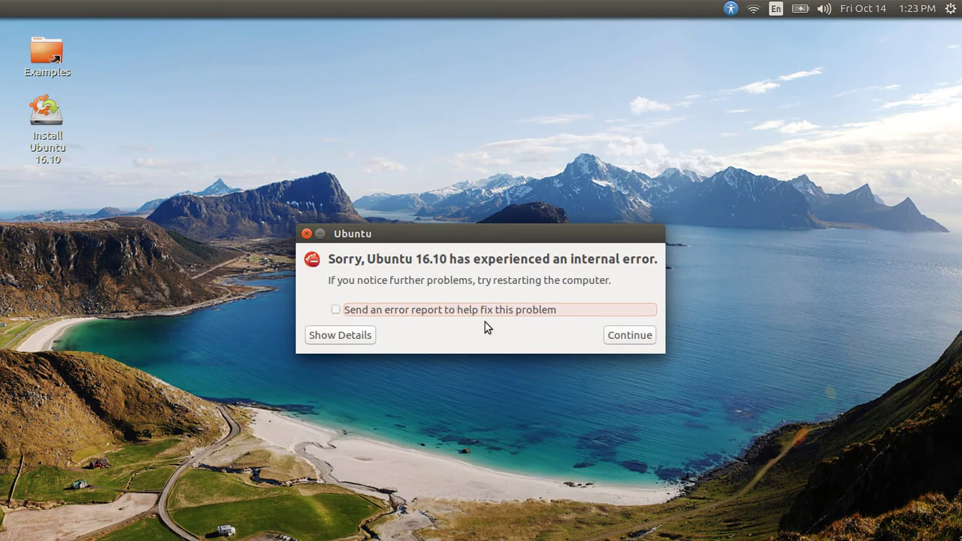
{"action": "left_click", "coordinate": [307, 234]}
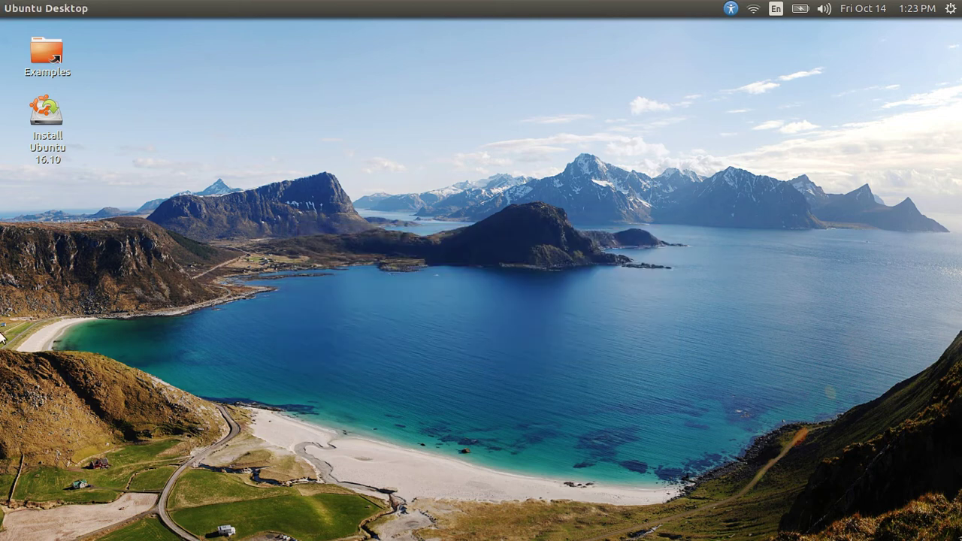
Open Ubuntu Software from the launcher and look over its storefront page
{"action": "mouse_move", "coordinate": [3, 213]}
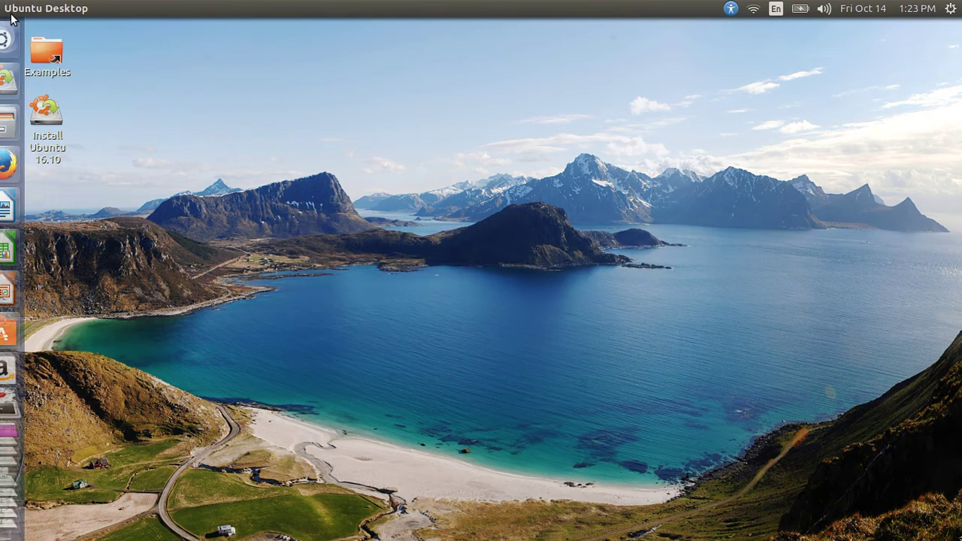
{"action": "left_click", "coordinate": [17, 318]}
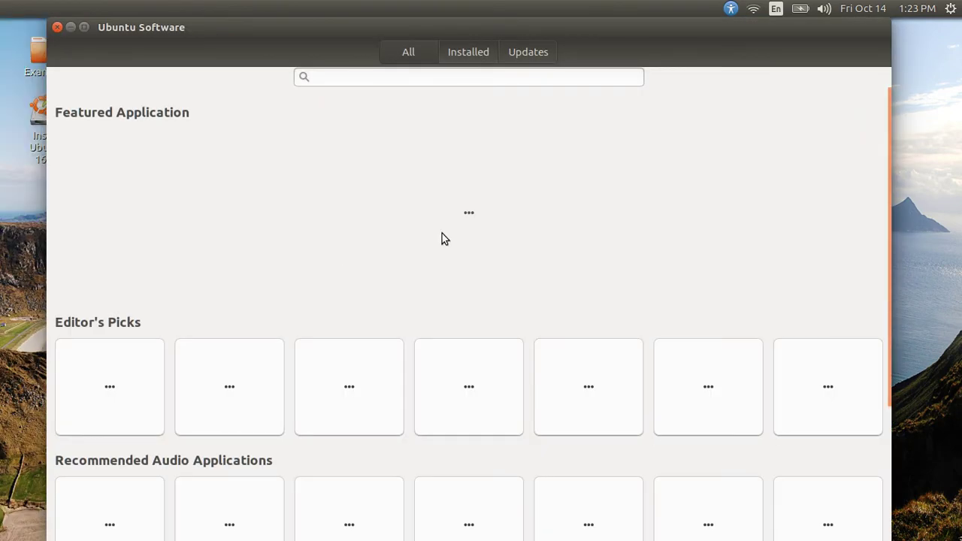
{"action": "scroll", "coordinate": [441, 239], "scroll_direction": "down", "scroll_amount": 4}
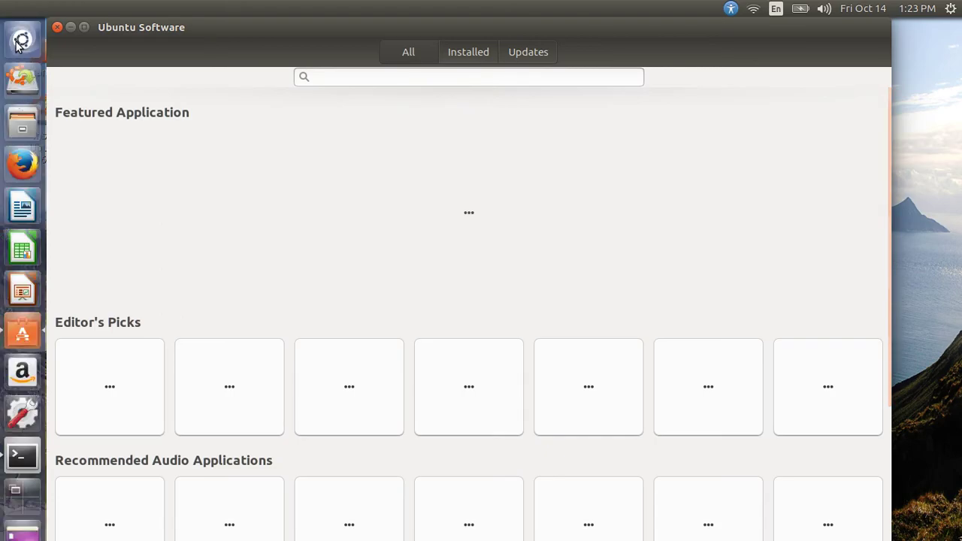
Browse the full list of installed applications in the Dash down to the system tools
{"action": "left_click", "coordinate": [20, 42]}
{"action": "left_click", "coordinate": [438, 529]}
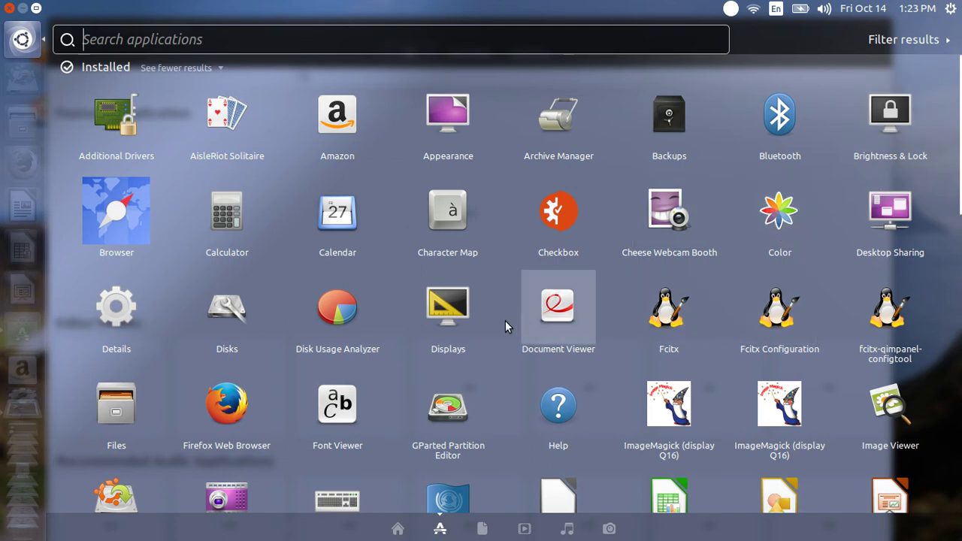
{"action": "scroll", "coordinate": [420, 444], "scroll_direction": "down", "scroll_amount": 3}
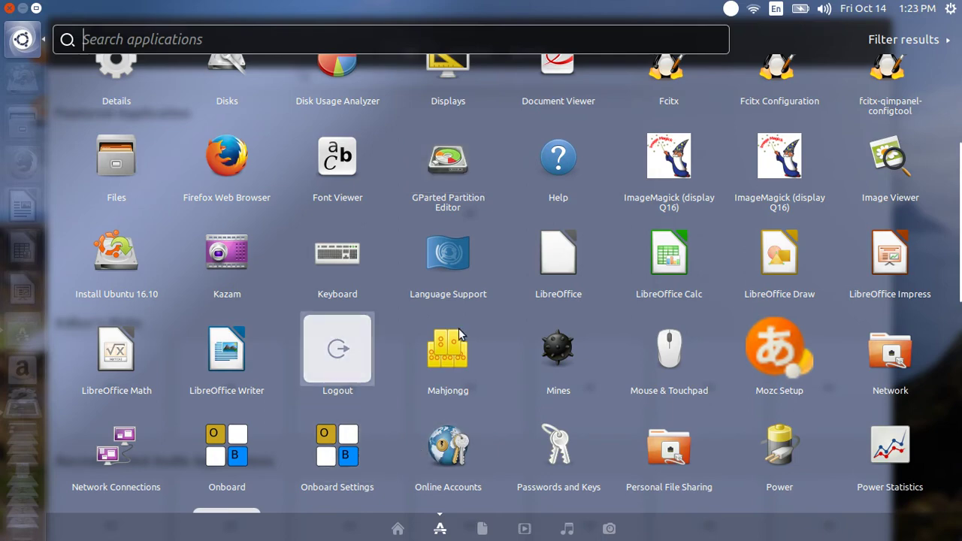
{"action": "scroll", "coordinate": [484, 372], "scroll_direction": "down", "scroll_amount": 2}
{"action": "scroll", "coordinate": [483, 367], "scroll_direction": "down", "scroll_amount": 4}
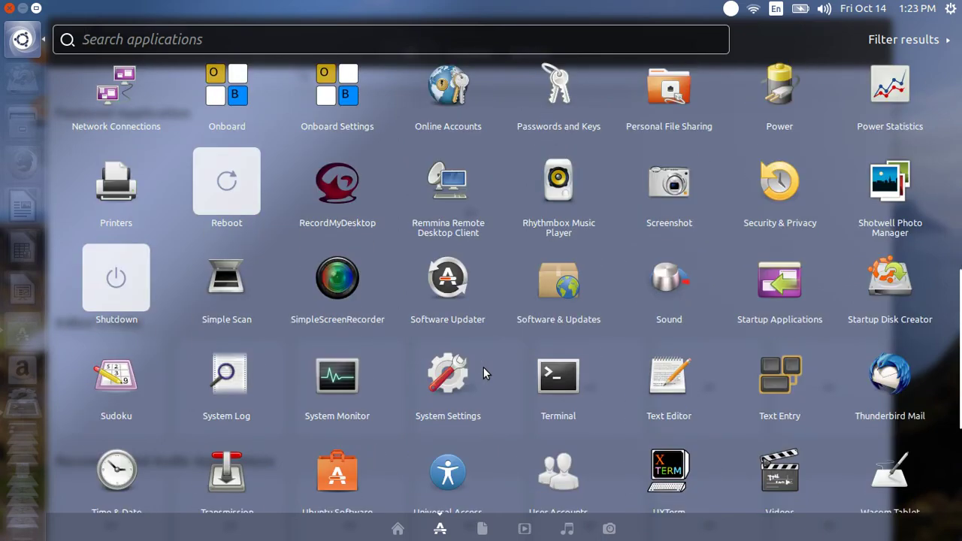
Open Text Editor, look through its File to Help menus, and close it along with Ubuntu Software
{"action": "left_click", "coordinate": [668, 259]}
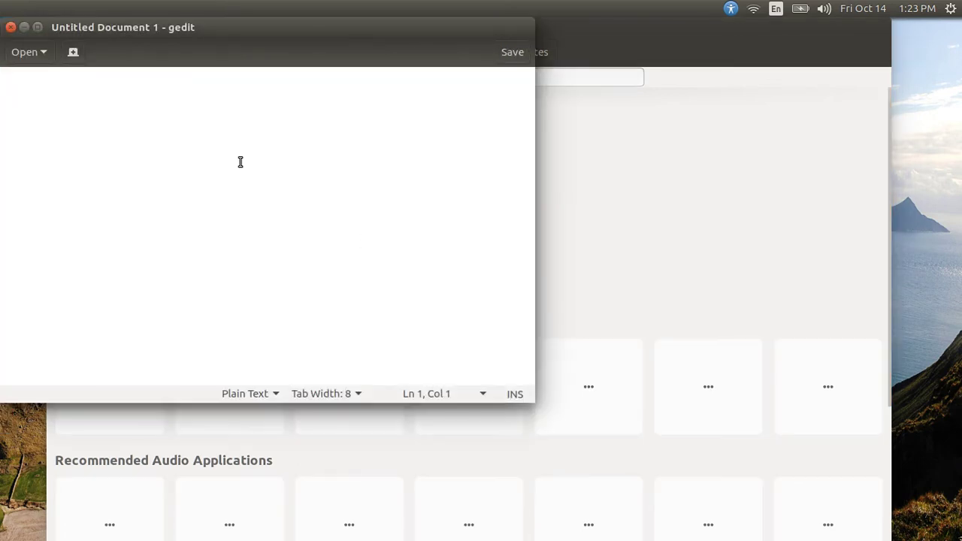
{"action": "left_click_drag", "start_coordinate": [139, 34], "coordinate": [285, 88]}
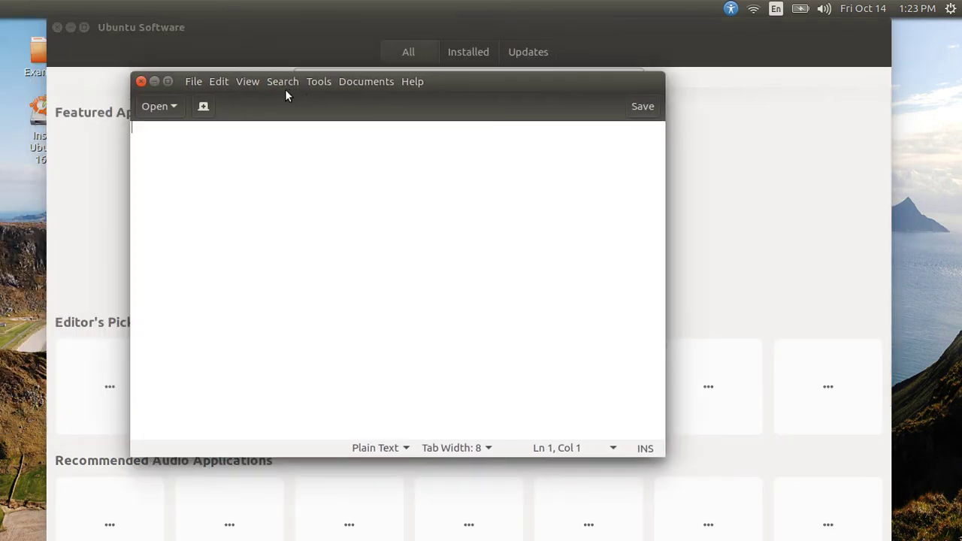
{"action": "left_click", "coordinate": [198, 82]}
{"action": "mouse_move", "coordinate": [229, 83]}
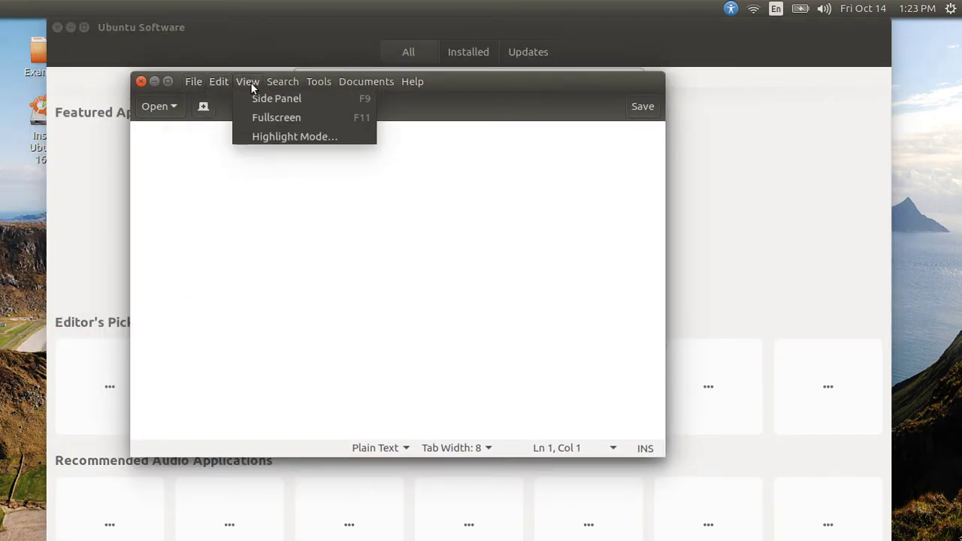
{"action": "mouse_move", "coordinate": [294, 87]}
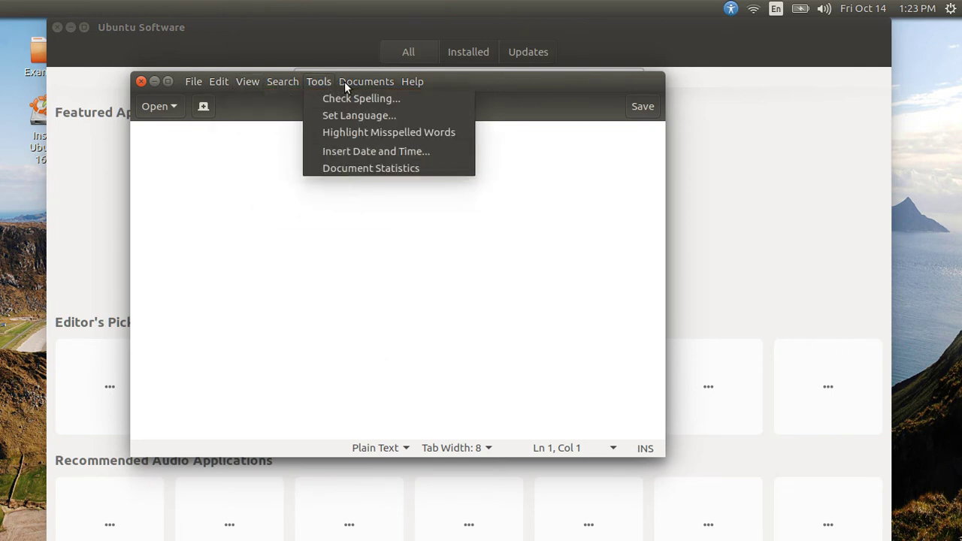
{"action": "mouse_move", "coordinate": [412, 84]}
{"action": "left_click", "coordinate": [289, 148]}
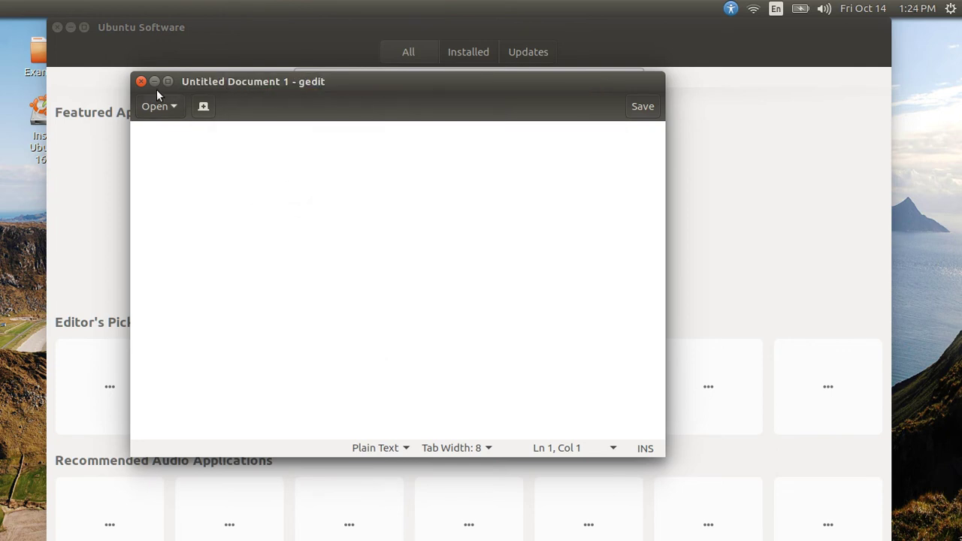
{"action": "left_click", "coordinate": [140, 81]}
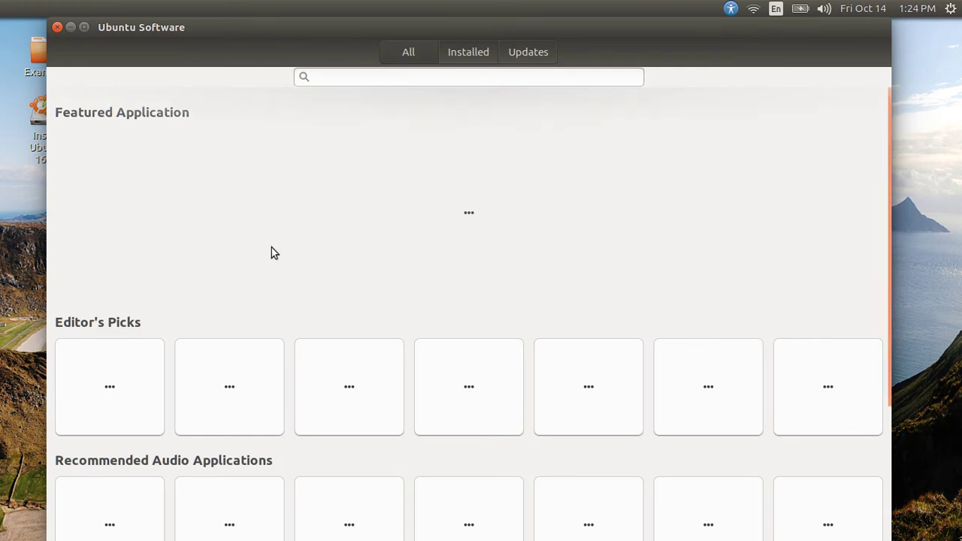
{"action": "left_click", "coordinate": [57, 27]}
Open the Time & Date settings from the installed applications in the Dash, view them and close the window
{"action": "left_click", "coordinate": [14, 51]}
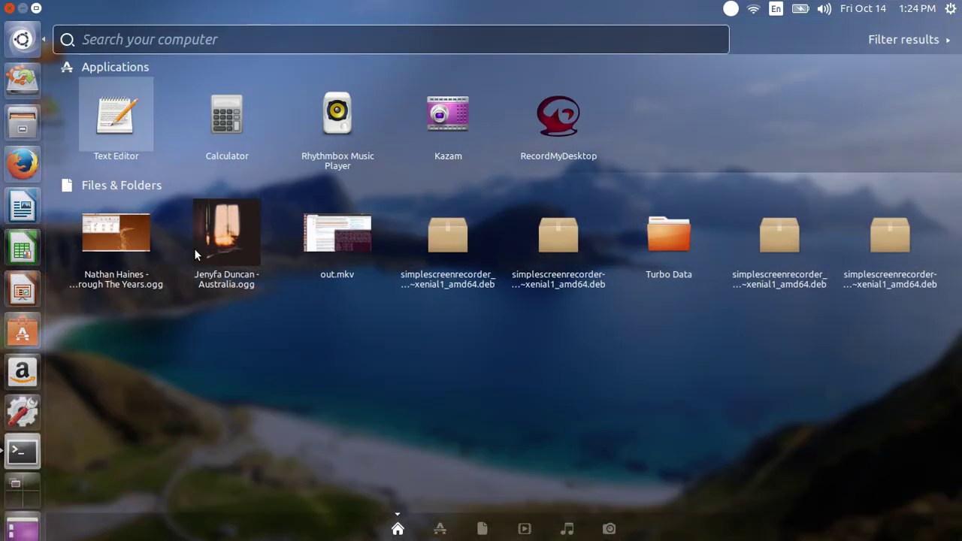
{"action": "left_click", "coordinate": [440, 530]}
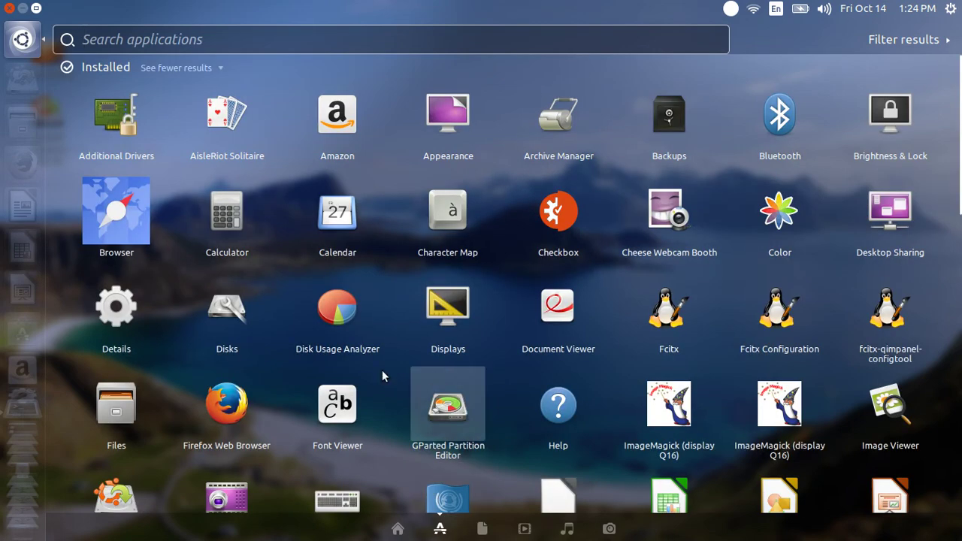
{"action": "scroll", "coordinate": [359, 330], "scroll_direction": "down", "scroll_amount": 3}
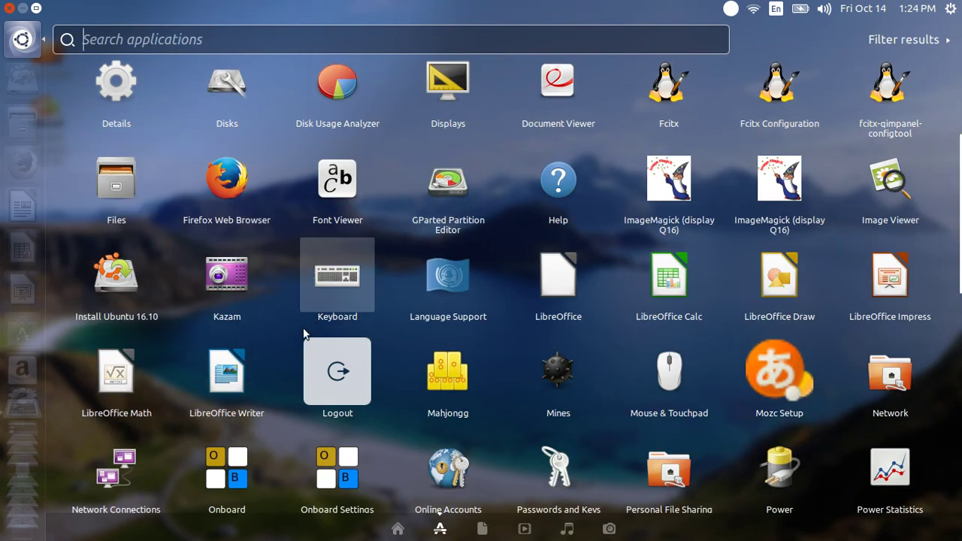
{"action": "scroll", "coordinate": [304, 333], "scroll_direction": "down", "scroll_amount": 4}
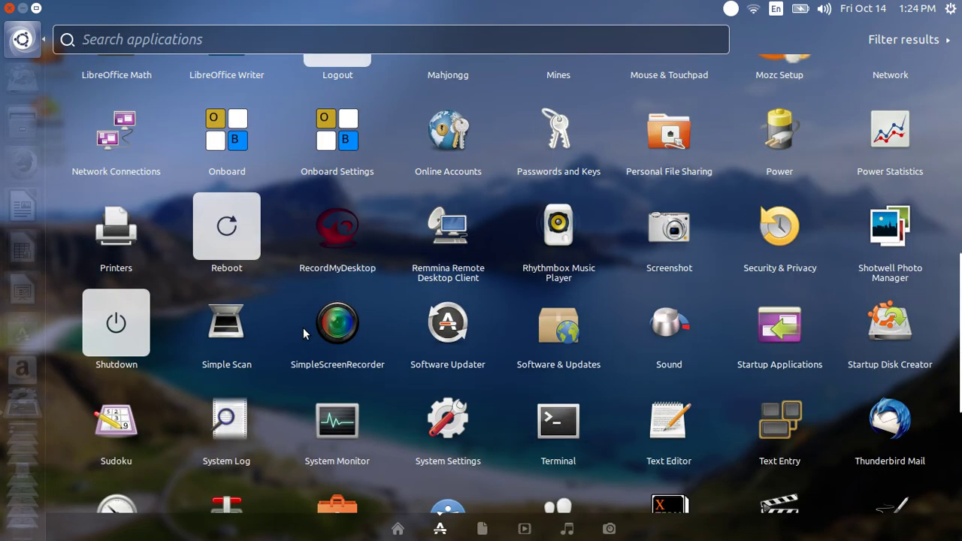
{"action": "scroll", "coordinate": [303, 333], "scroll_direction": "down", "scroll_amount": 4}
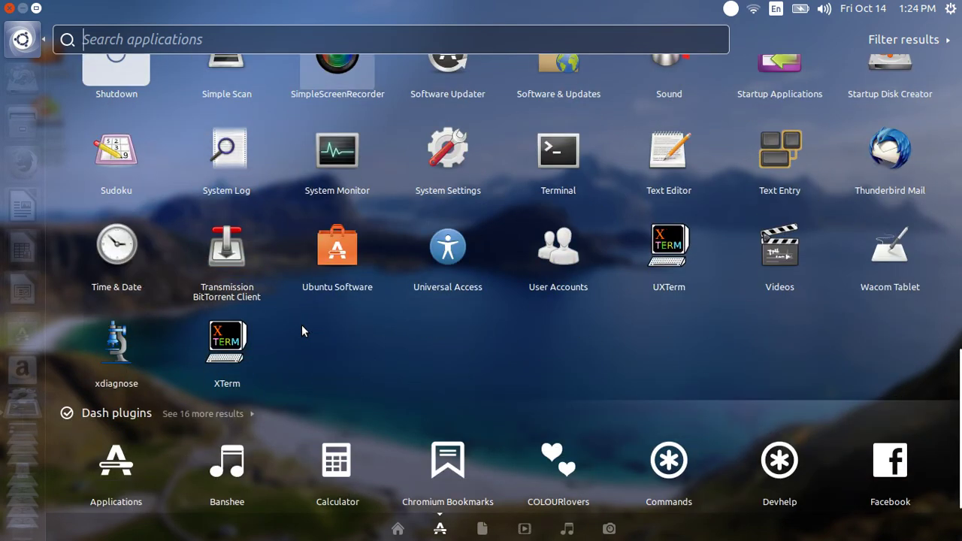
{"action": "scroll", "coordinate": [303, 325], "scroll_direction": "up", "scroll_amount": 1}
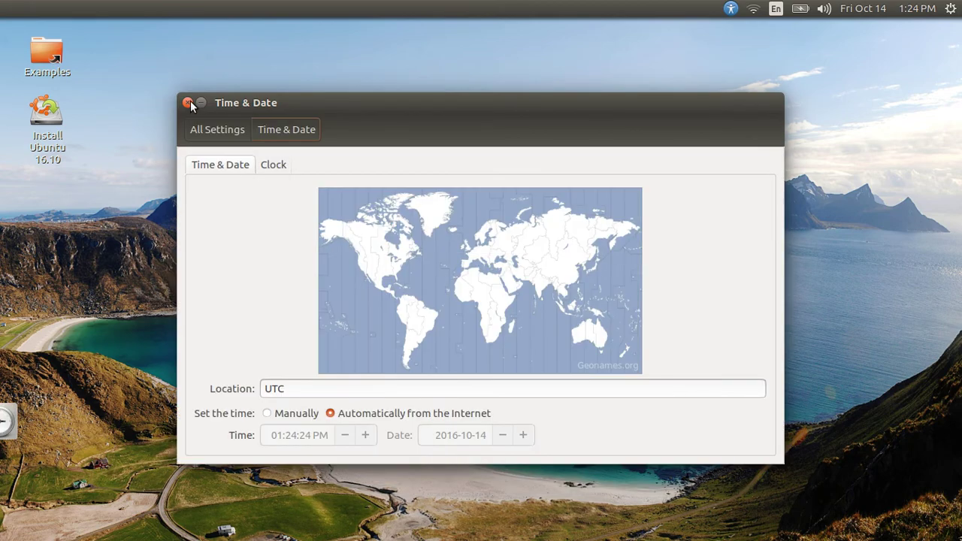
{"action": "left_click", "coordinate": [189, 102]}
Browse the installed applications in the Dash and open Calendar
{"action": "mouse_move", "coordinate": [2, 75]}
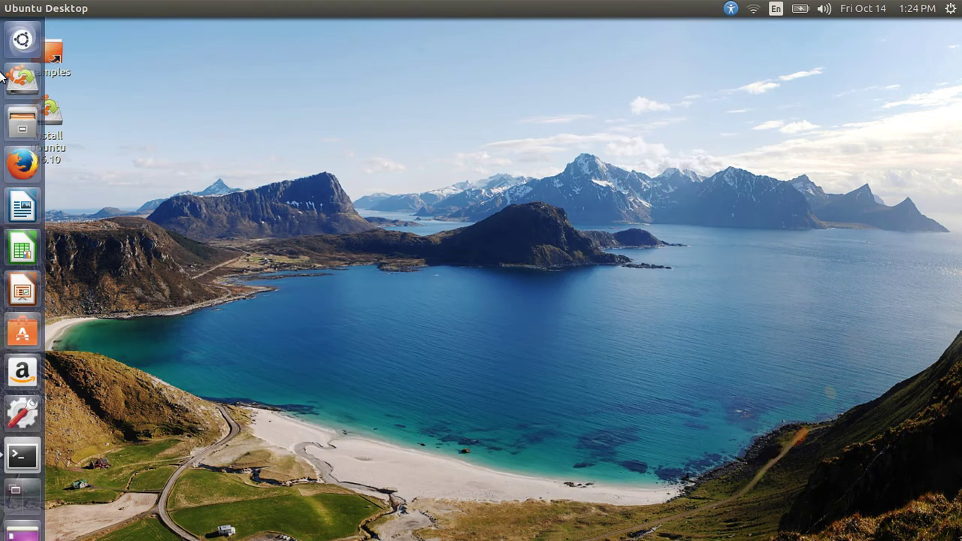
{"action": "left_click", "coordinate": [22, 39]}
{"action": "left_click", "coordinate": [440, 529]}
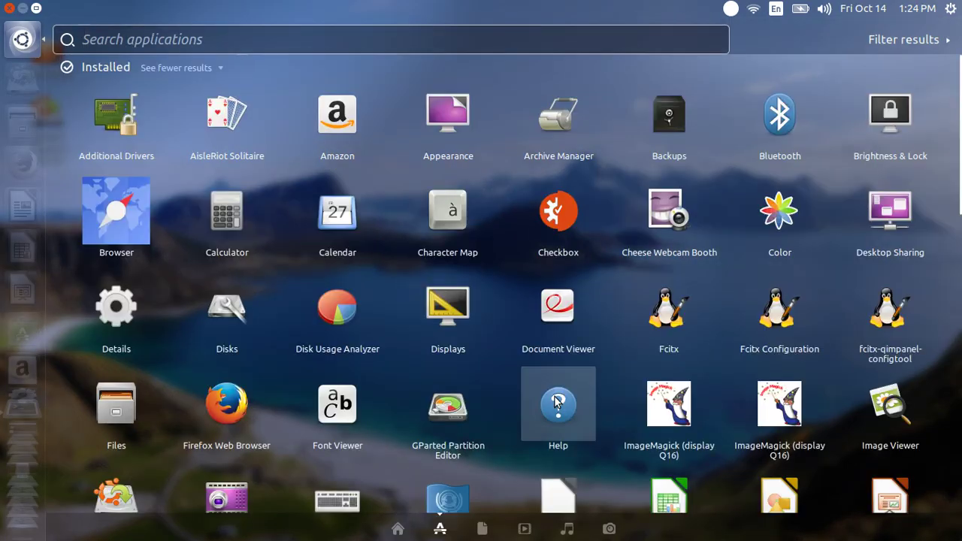
{"action": "scroll", "coordinate": [624, 379], "scroll_direction": "down", "scroll_amount": 3}
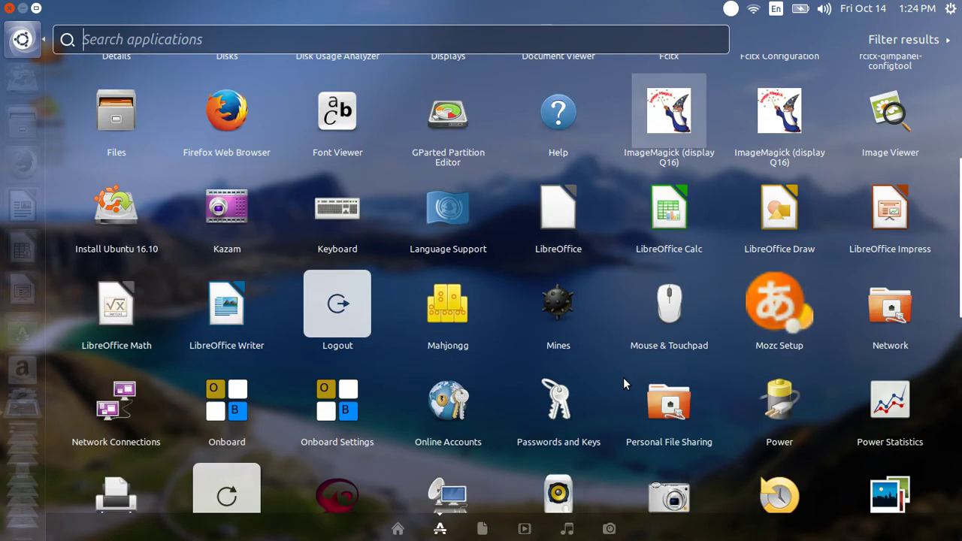
{"action": "scroll", "coordinate": [623, 378], "scroll_direction": "down", "scroll_amount": 2}
{"action": "scroll", "coordinate": [623, 378], "scroll_direction": "down", "scroll_amount": 2}
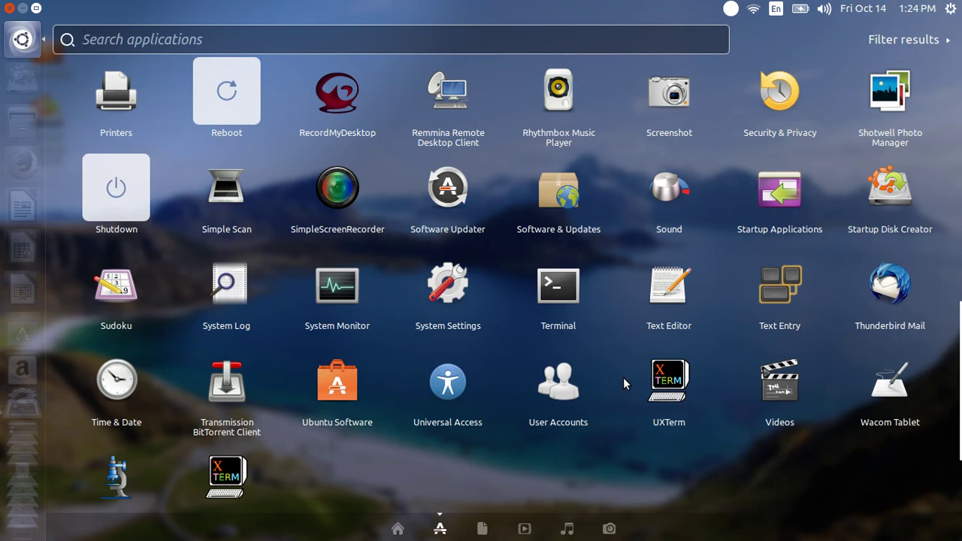
{"action": "scroll", "coordinate": [623, 378], "scroll_direction": "up", "scroll_amount": 5}
{"action": "scroll", "coordinate": [623, 377], "scroll_direction": "up", "scroll_amount": 2}
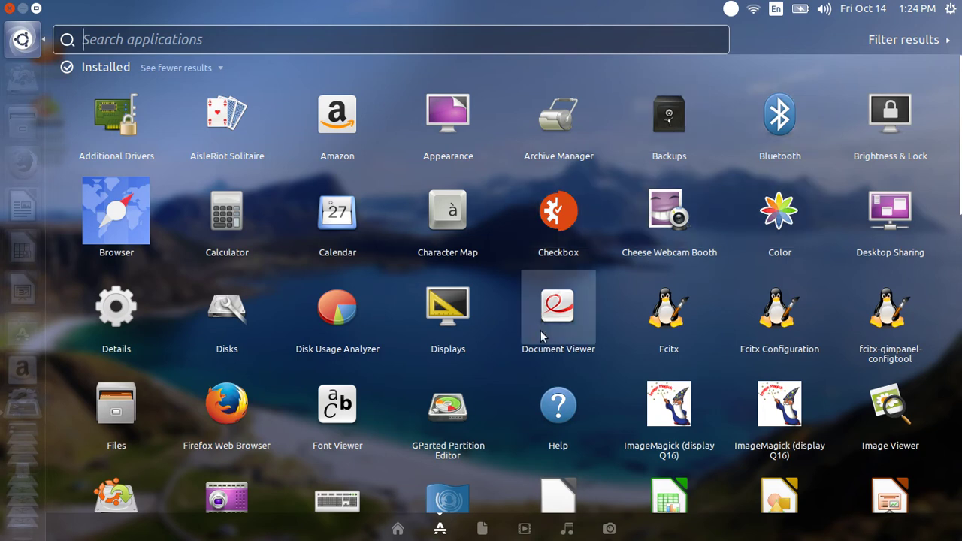
{"action": "left_click", "coordinate": [338, 233]}
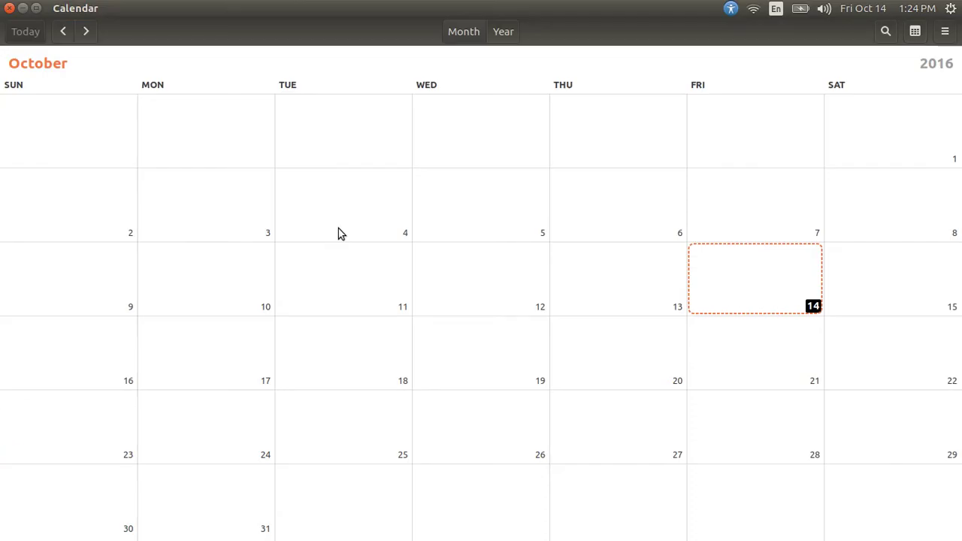
Bring up the new event form for October 13, dismiss it and close Calendar
{"action": "left_click", "coordinate": [597, 282]}
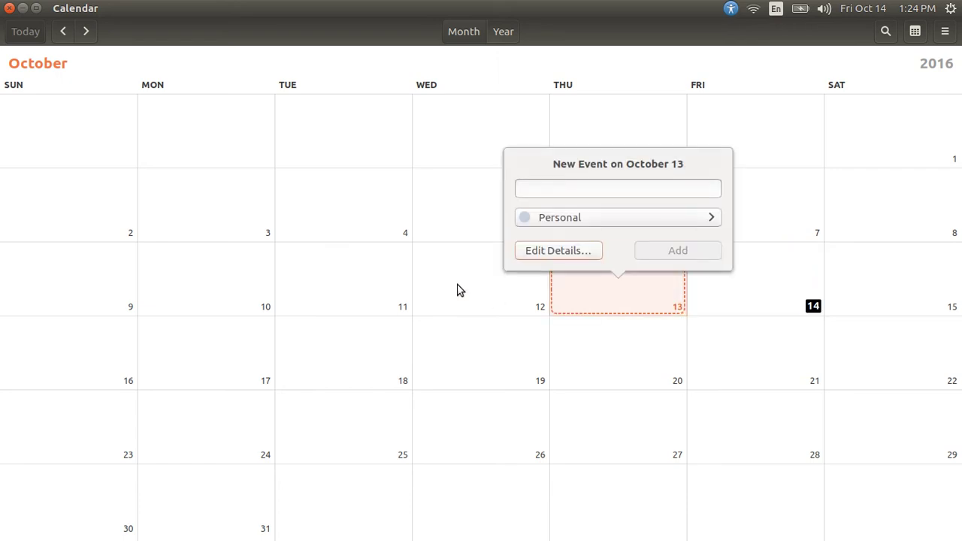
{"action": "key", "text": "Escape"}
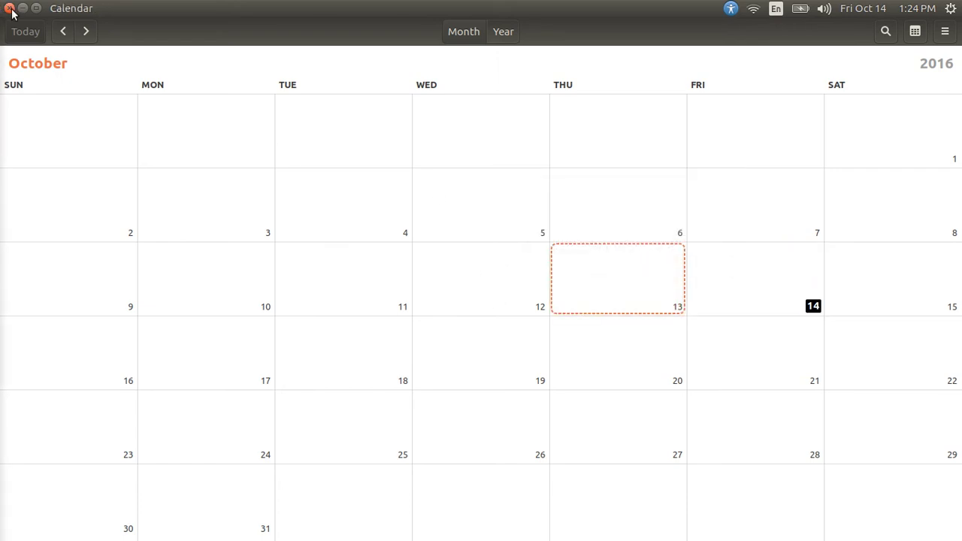
{"action": "left_click", "coordinate": [9, 8]}
Open the Home folder in the file manager and check the Downloads folder's properties, including permissions and local network sharing
{"action": "left_click", "coordinate": [25, 119]}
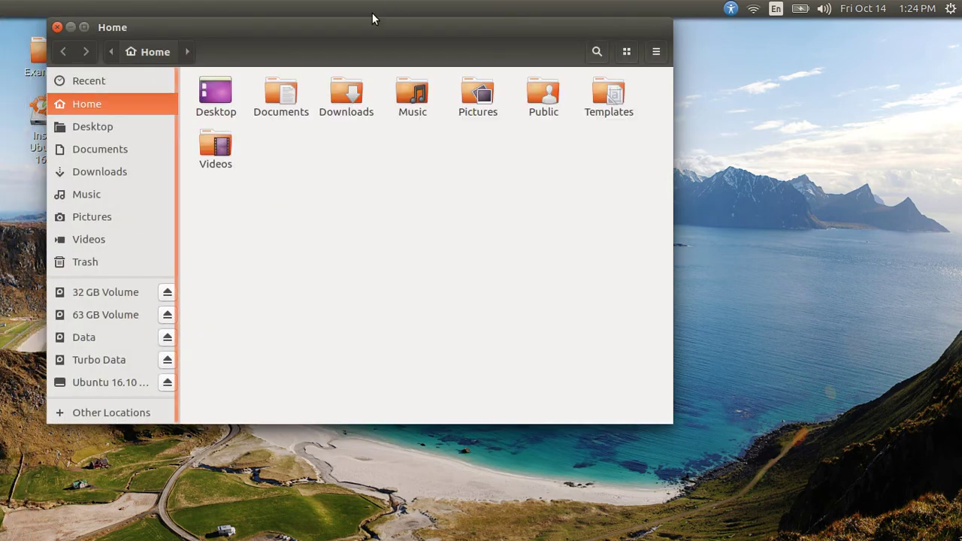
{"action": "left_click_drag", "start_coordinate": [368, 25], "coordinate": [524, 77]}
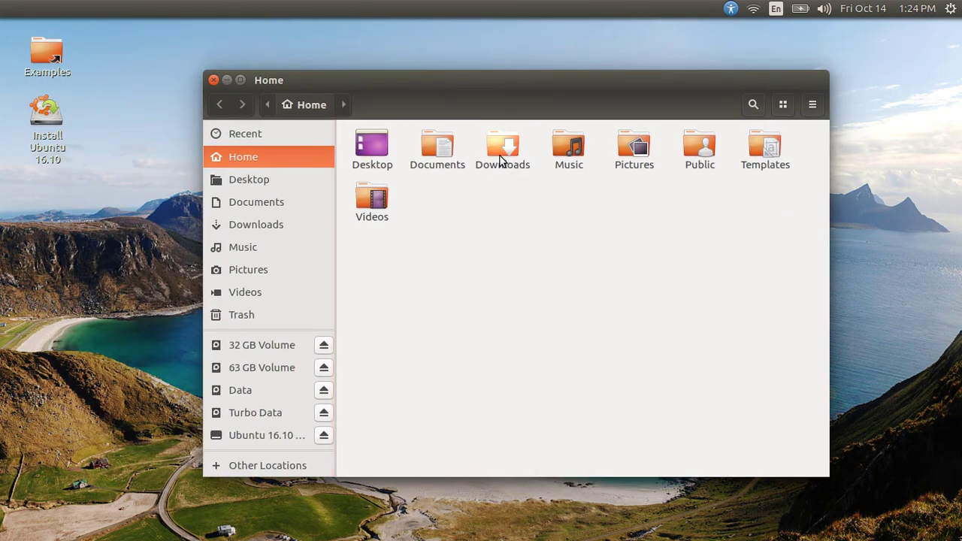
{"action": "right_click", "coordinate": [500, 155]}
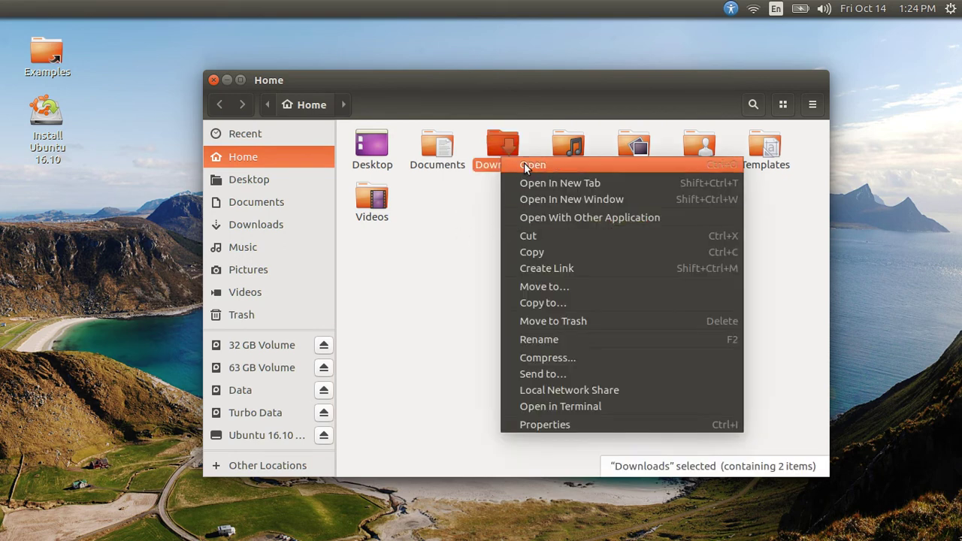
{"action": "left_click", "coordinate": [564, 425]}
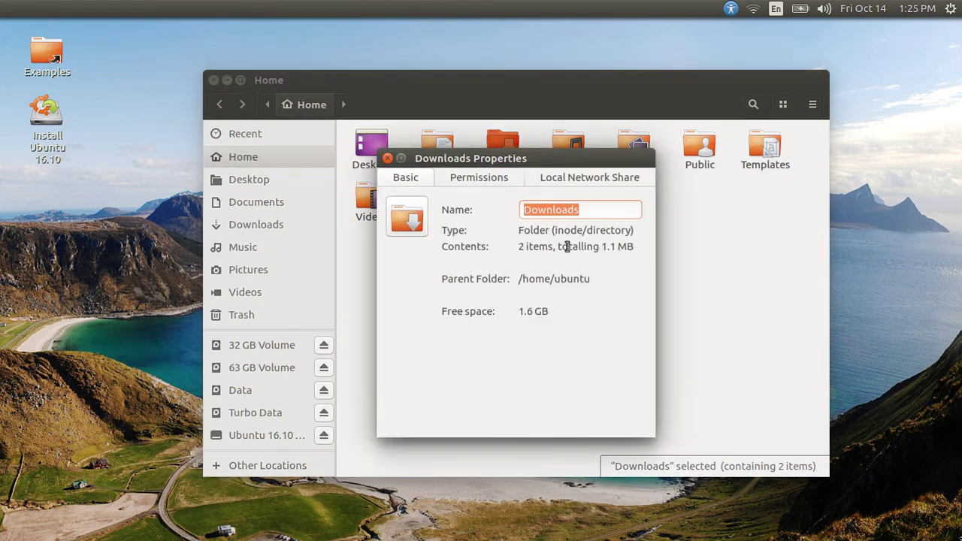
{"action": "left_click", "coordinate": [487, 181]}
{"action": "left_click", "coordinate": [547, 184]}
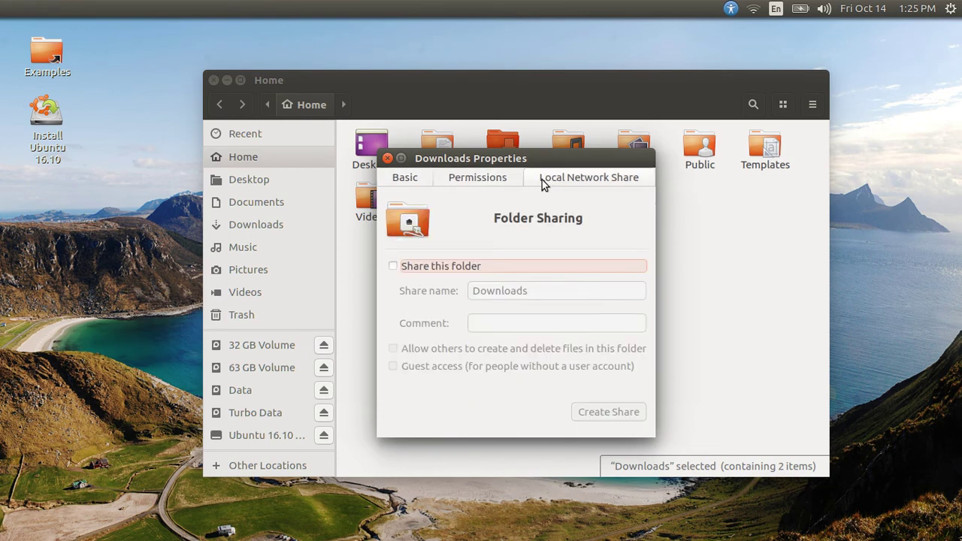
{"action": "left_click", "coordinate": [387, 159]}
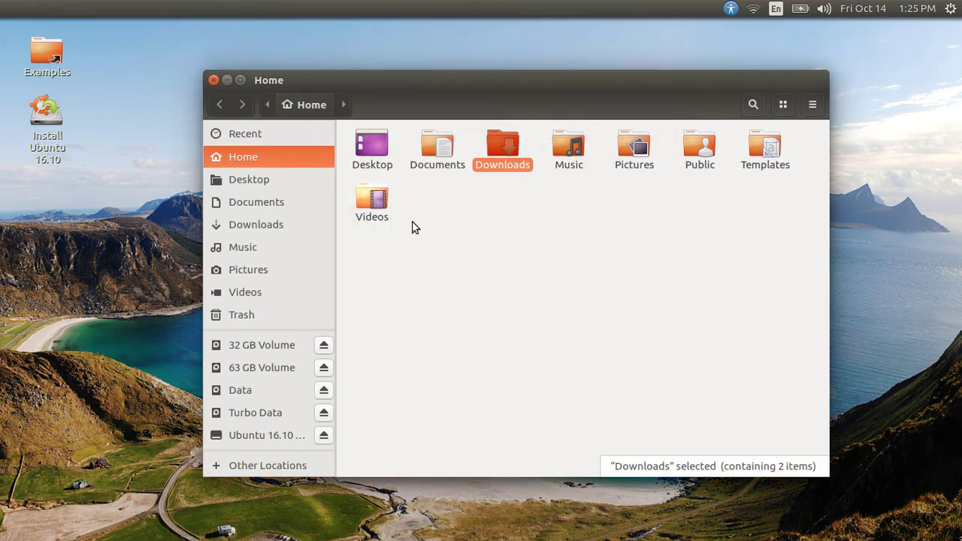
Open the Appearance settings from the desktop and set the theme to Radiance
{"action": "right_click", "coordinate": [879, 328]}
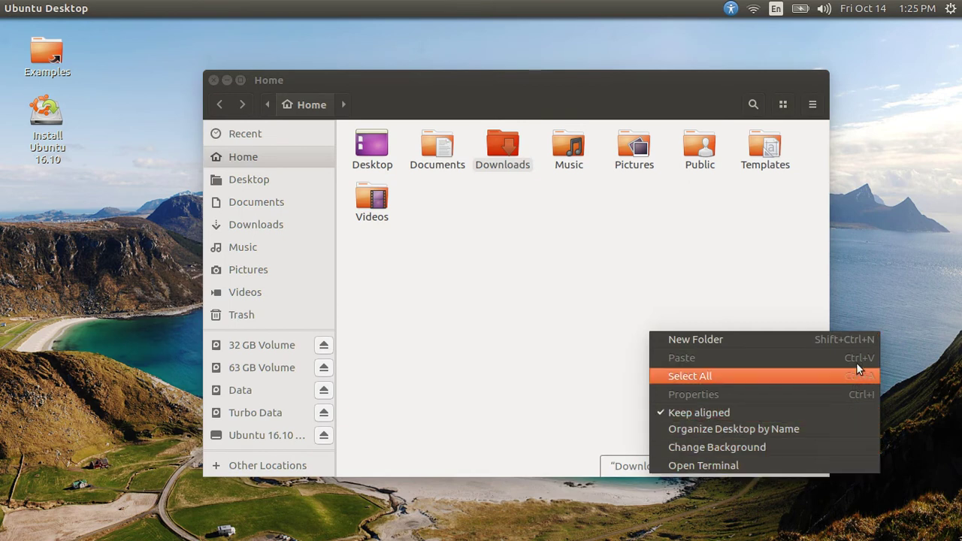
{"action": "left_click", "coordinate": [823, 448]}
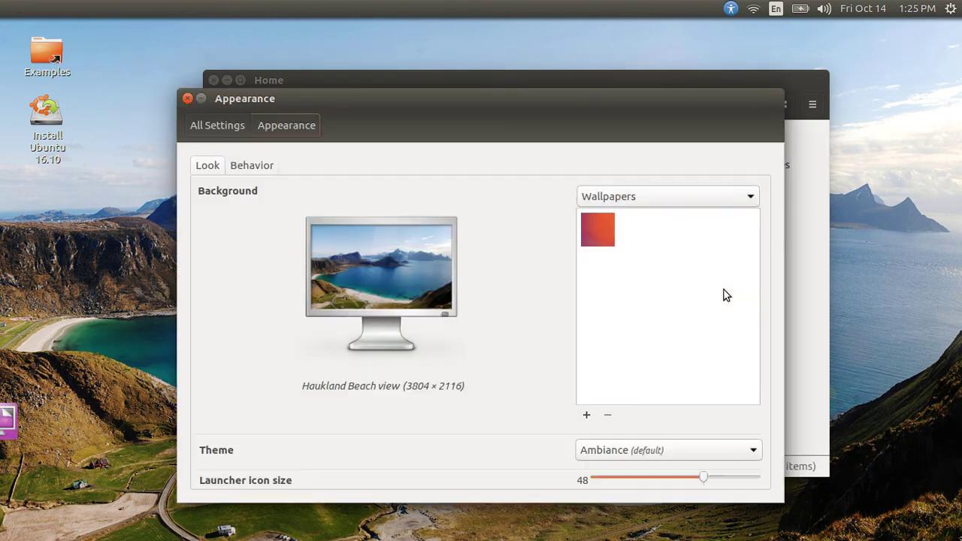
{"action": "left_click", "coordinate": [658, 451]}
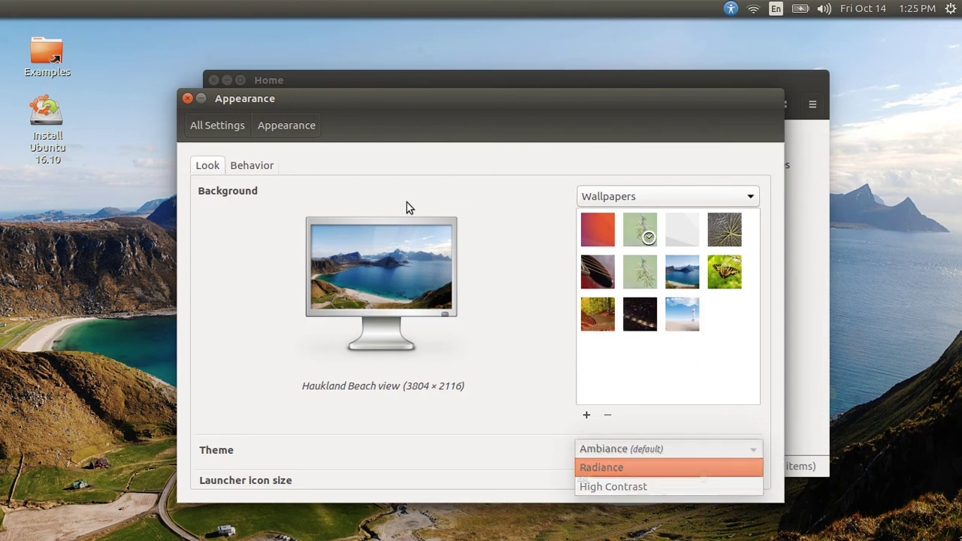
{"action": "key", "text": "Return"}
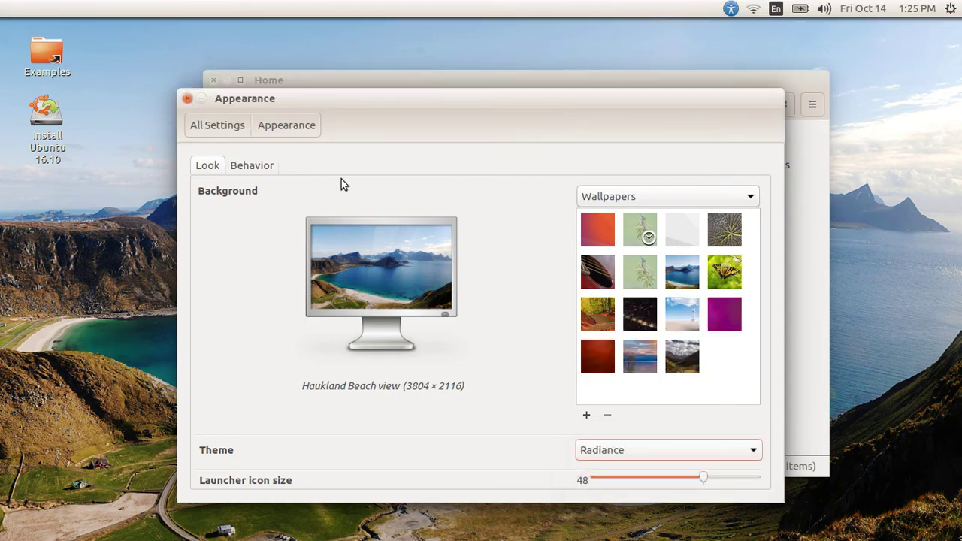
Check the Behavior options for the launcher and window menus, and close the Appearance settings
{"action": "left_click", "coordinate": [251, 166]}
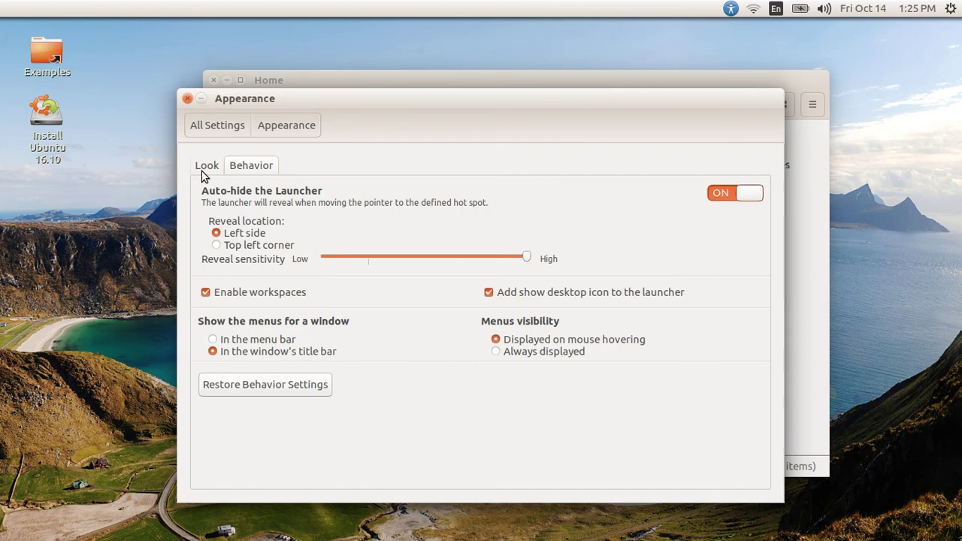
{"action": "left_click", "coordinate": [206, 167]}
{"action": "left_click", "coordinate": [188, 100]}
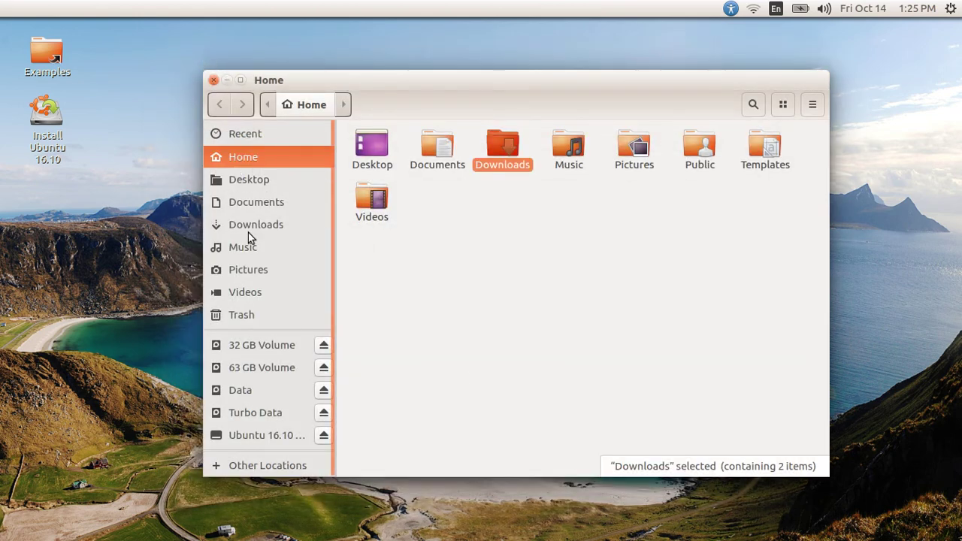
Look through the session and indicator menus under the new theme, and deselect the Downloads folder in the Home window
{"action": "left_click", "coordinate": [950, 8]}
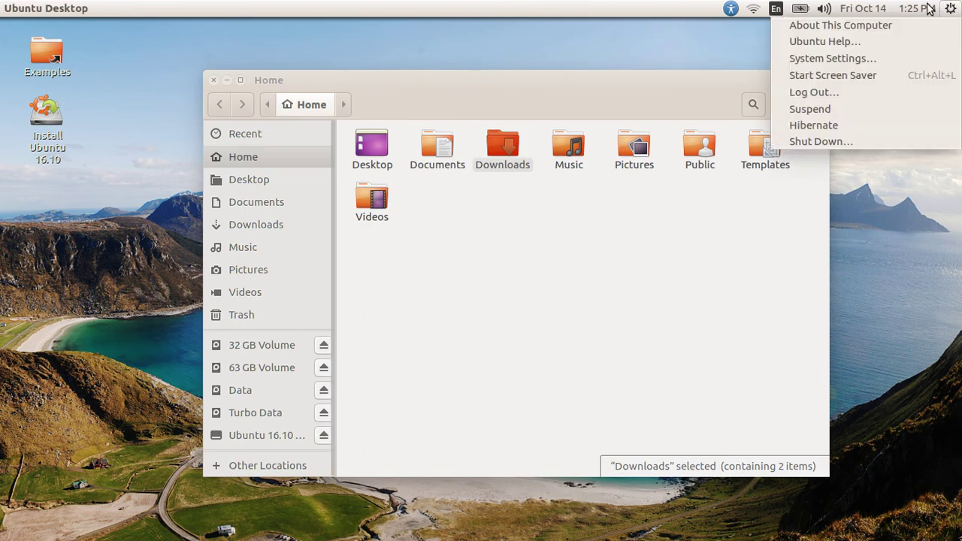
{"action": "mouse_move", "coordinate": [916, 9]}
{"action": "mouse_move", "coordinate": [755, 7]}
{"action": "left_click", "coordinate": [472, 339]}
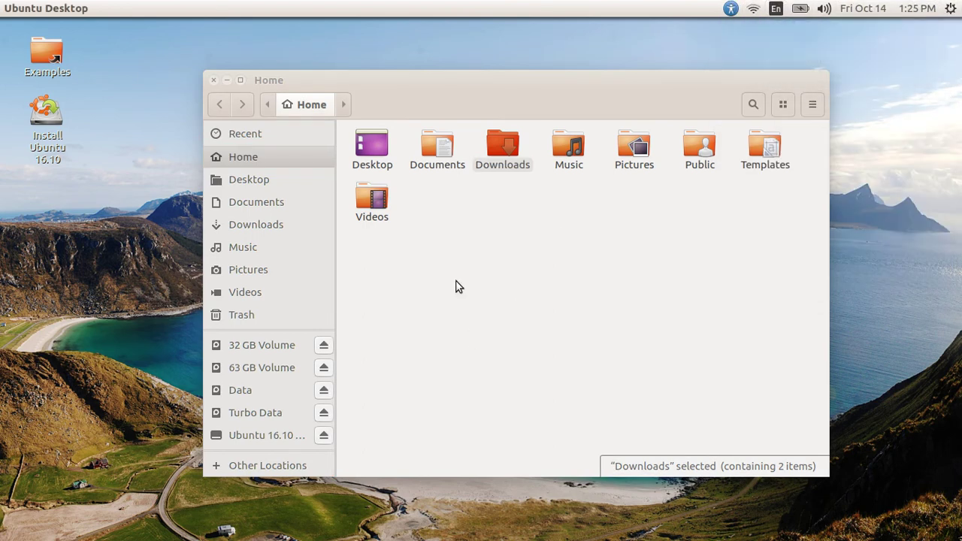
{"action": "left_click", "coordinate": [482, 246]}
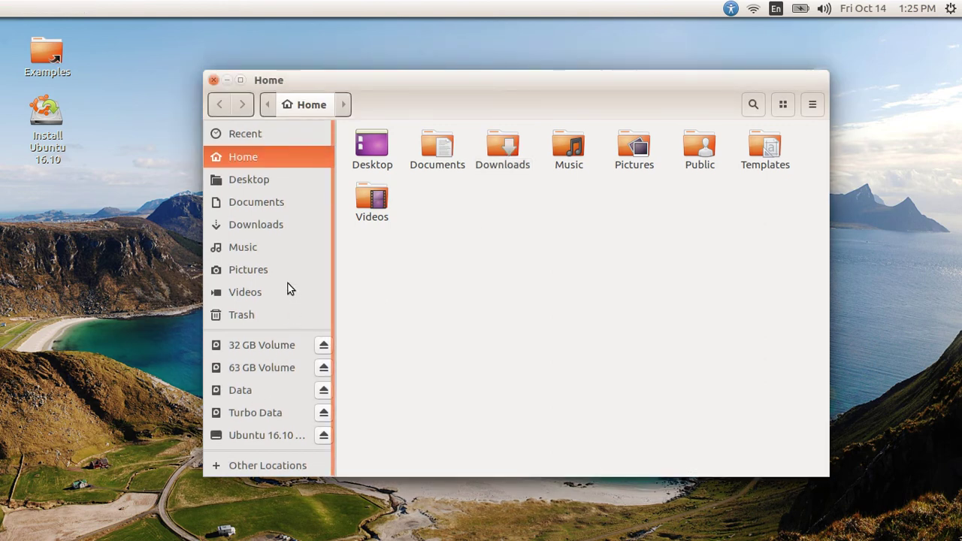
Open the usr/share folder on the Computer file system by way of Other Locations
{"action": "left_click", "coordinate": [267, 466]}
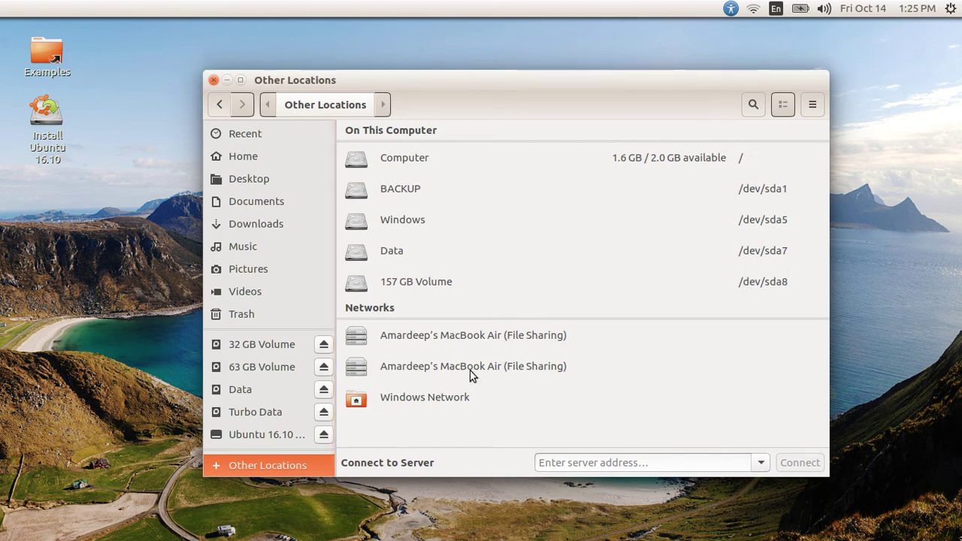
{"action": "left_click", "coordinate": [453, 159]}
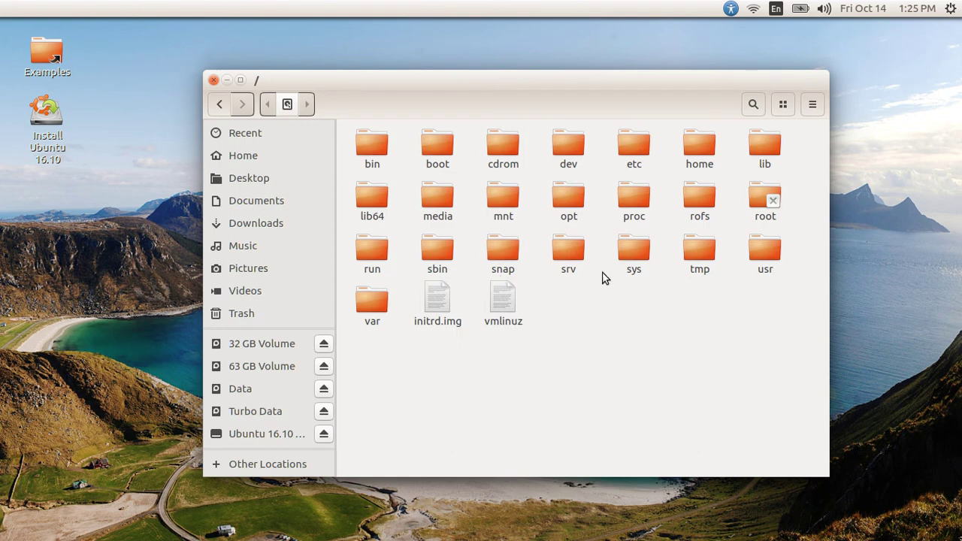
{"action": "double_click", "coordinate": [762, 255]}
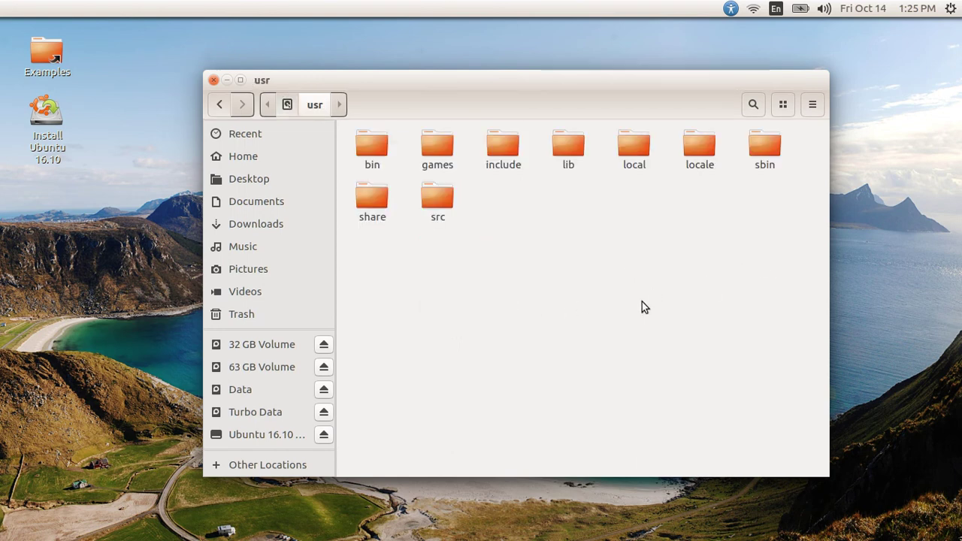
{"action": "double_click", "coordinate": [375, 203]}
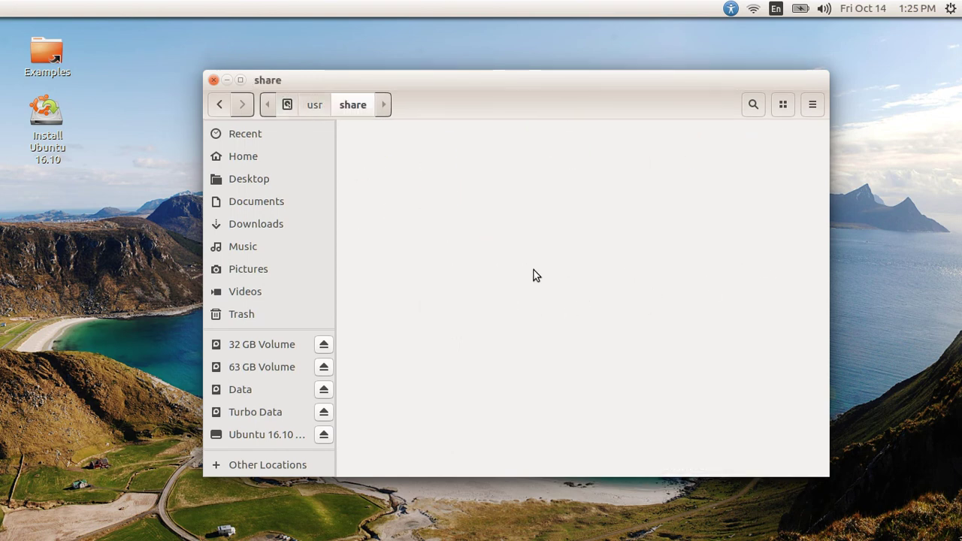
Browse the contents of the share folder and open its backgrounds subfolder
{"action": "scroll", "coordinate": [533, 271], "scroll_direction": "down", "scroll_amount": 5}
{"action": "scroll", "coordinate": [533, 271], "scroll_direction": "up", "scroll_amount": 5}
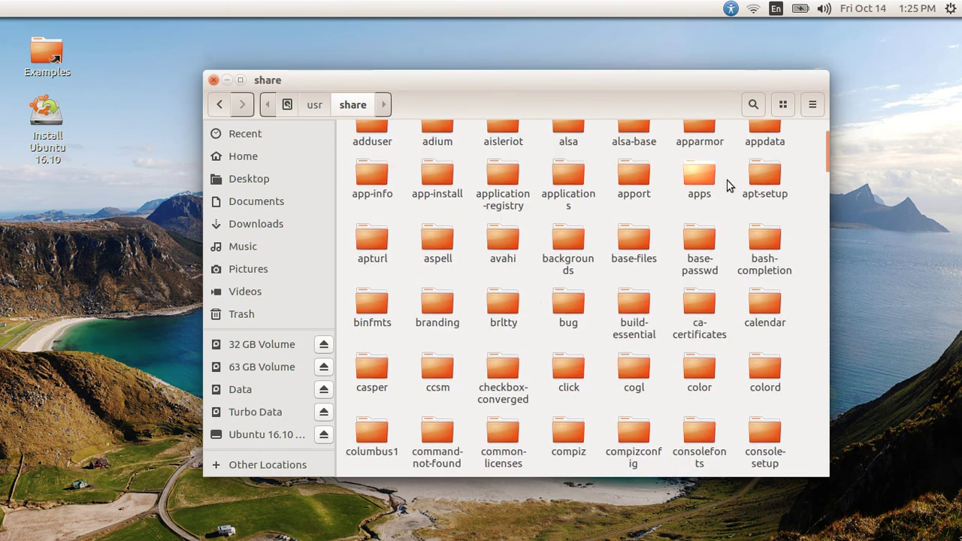
{"action": "scroll", "coordinate": [545, 286], "scroll_direction": "down", "scroll_amount": 20}
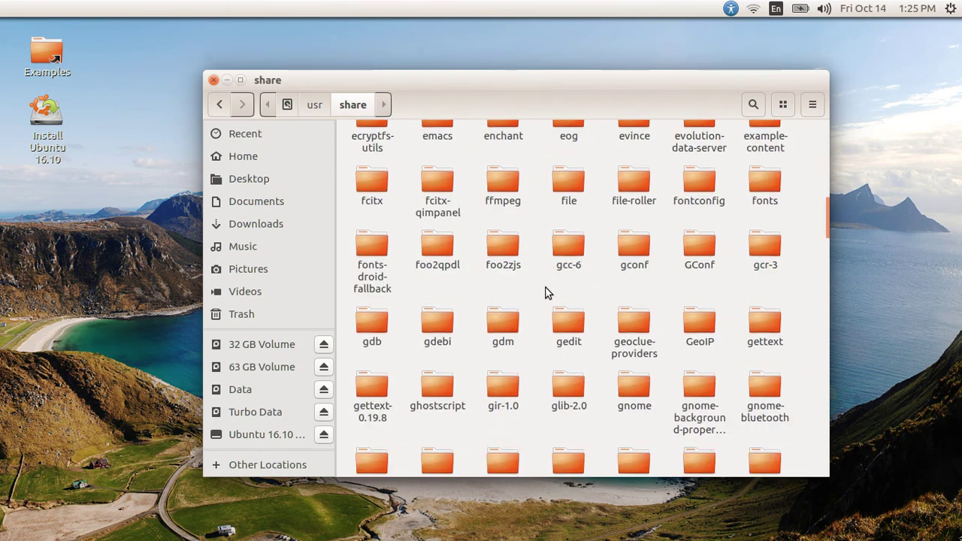
{"action": "scroll", "coordinate": [544, 286], "scroll_direction": "up", "scroll_amount": 20}
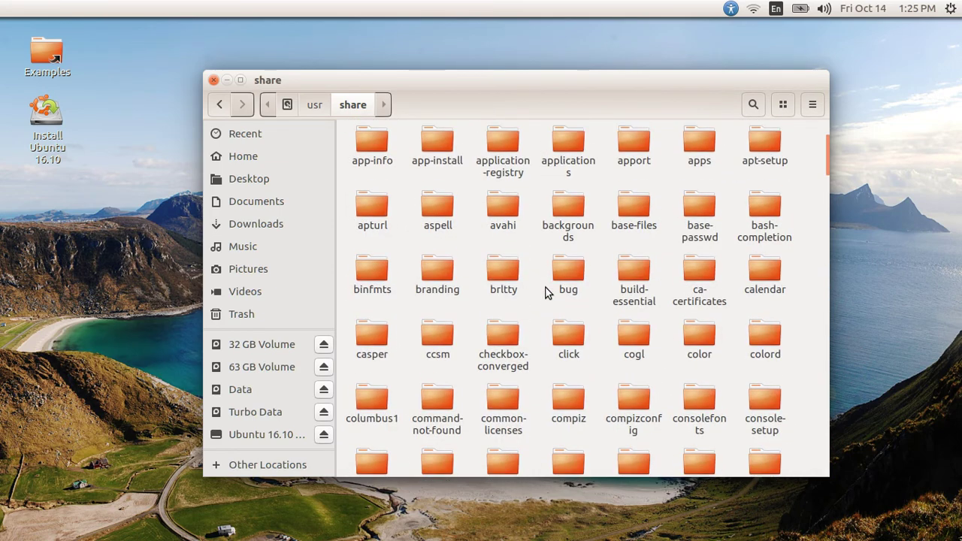
{"action": "type", "text": "bac"}
{"action": "key", "text": "Return"}
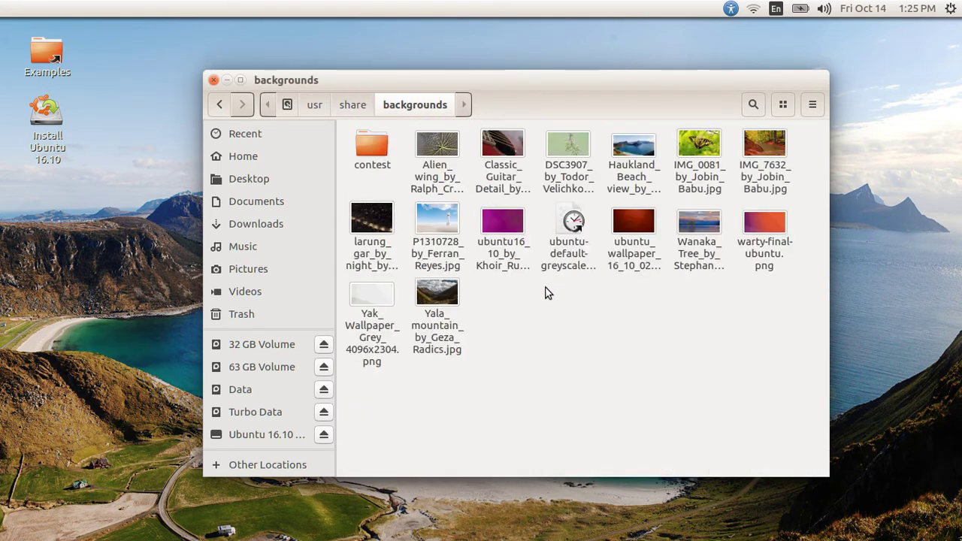
Open the Alien wing wallpaper, advance two images to the green branch photo, and view it in full screen briefly
{"action": "double_click", "coordinate": [433, 142]}
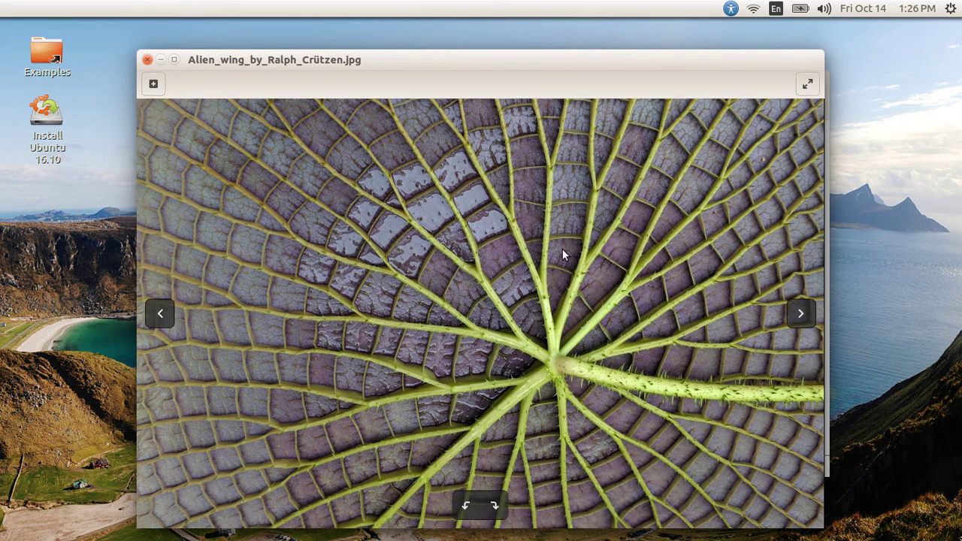
{"action": "left_click", "coordinate": [801, 313]}
{"action": "left_click", "coordinate": [802, 316]}
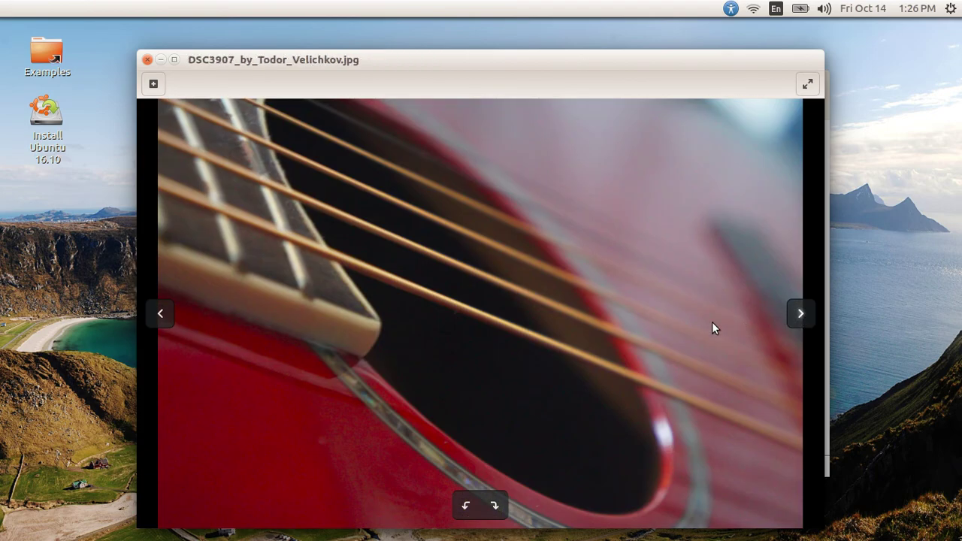
{"action": "double_click", "coordinate": [694, 305]}
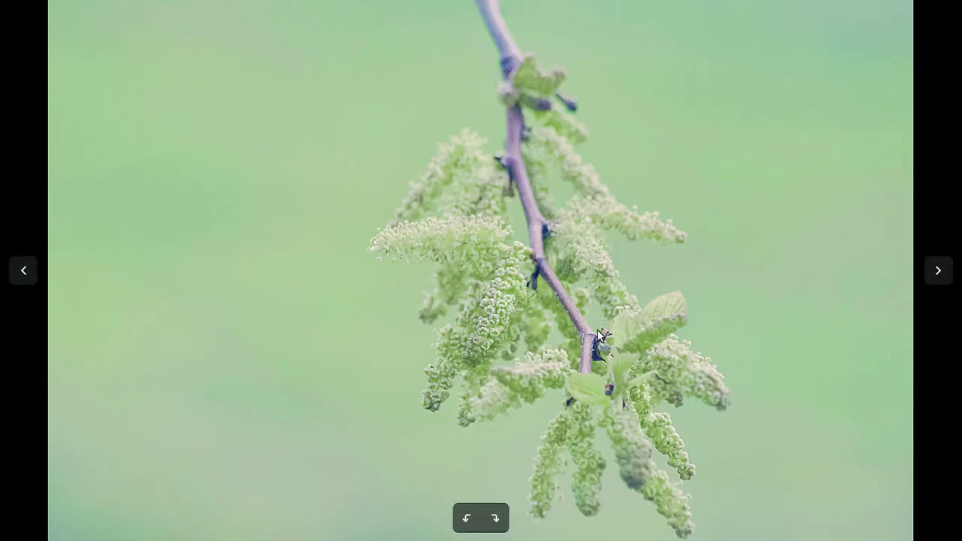
{"action": "double_click", "coordinate": [472, 299]}
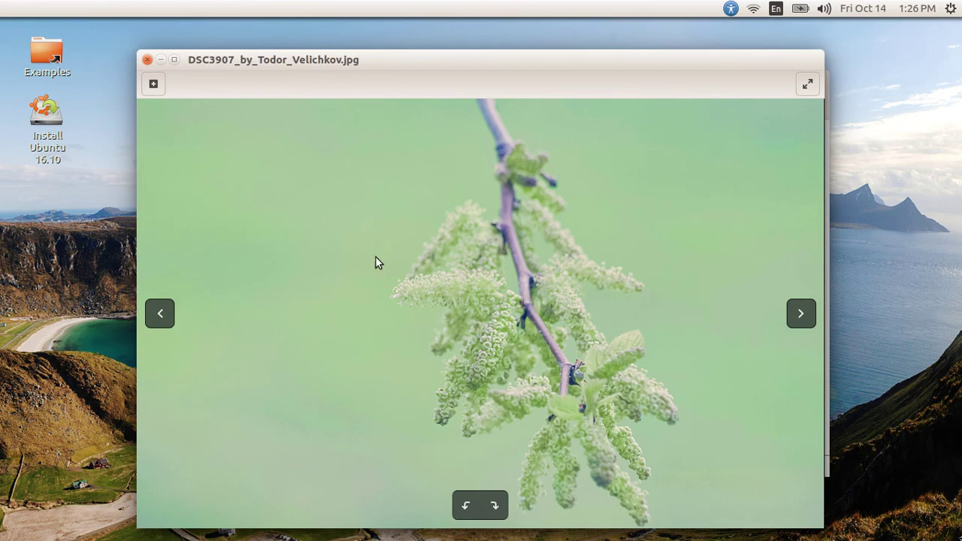
Zoom in on the green branch photo to inspect its details, restore the normal zoom, and close the image viewer
{"action": "left_click", "coordinate": [154, 83]}
{"action": "left_click_drag", "start_coordinate": [184, 81], "coordinate": [246, 81]}
{"action": "left_click_drag", "start_coordinate": [586, 266], "coordinate": [285, 113]}
{"action": "left_click_drag", "start_coordinate": [308, 183], "coordinate": [158, 82]}
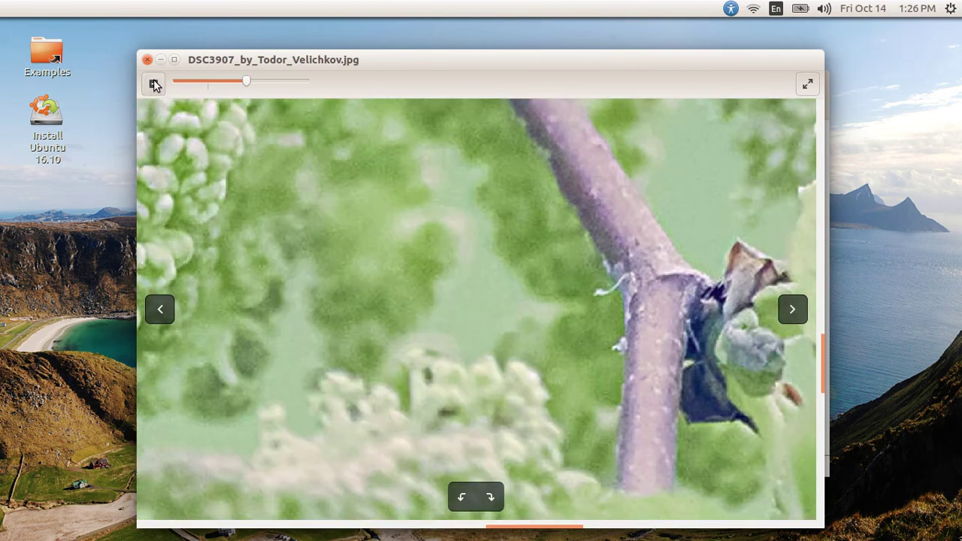
{"action": "left_click", "coordinate": [153, 84]}
{"action": "left_click", "coordinate": [148, 59]}
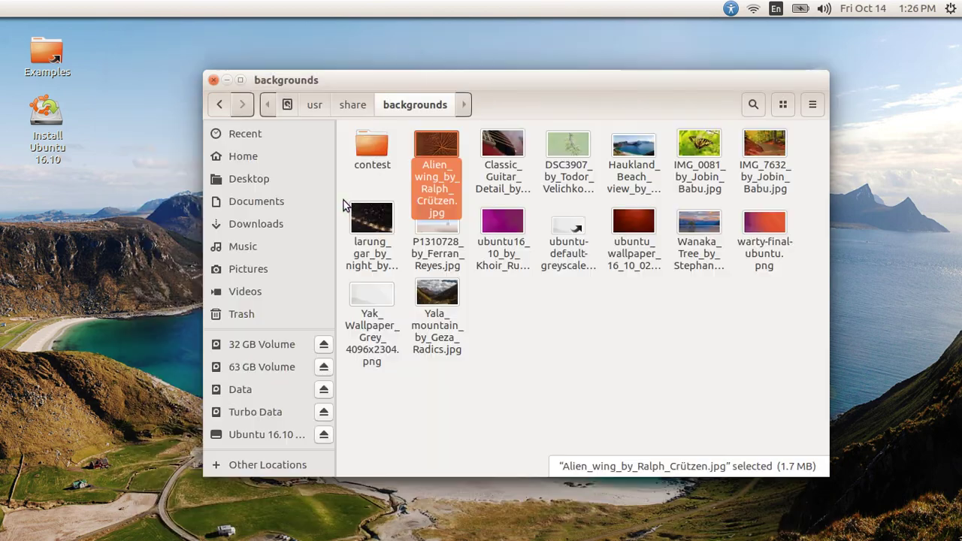
Go back up through share to the usr folder and close the file manager window
{"action": "left_click", "coordinate": [351, 106]}
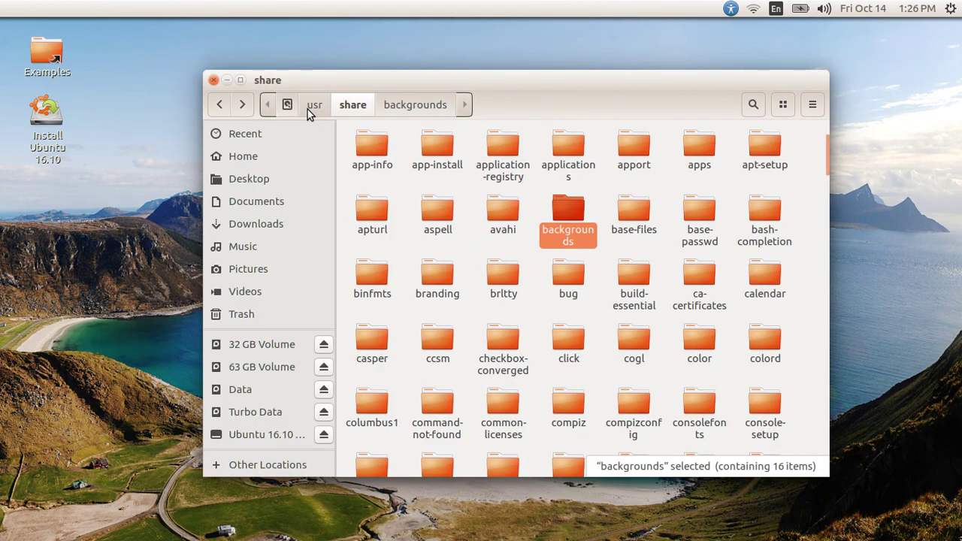
{"action": "left_click", "coordinate": [307, 109]}
{"action": "left_click", "coordinate": [213, 79]}
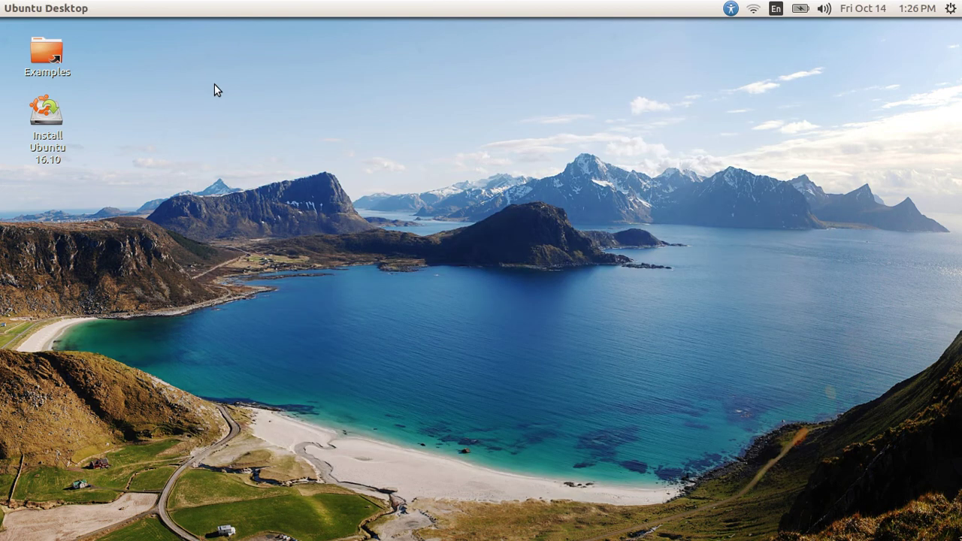
Try the Braille accessibility profile, and switch the desktop to the High Contrast profile
{"action": "left_click", "coordinate": [730, 10]}
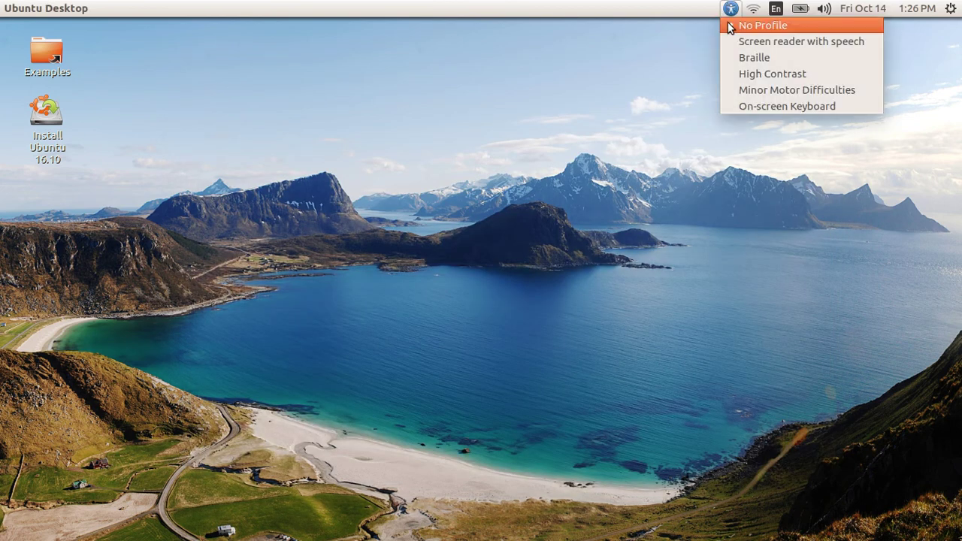
{"action": "left_click", "coordinate": [730, 58]}
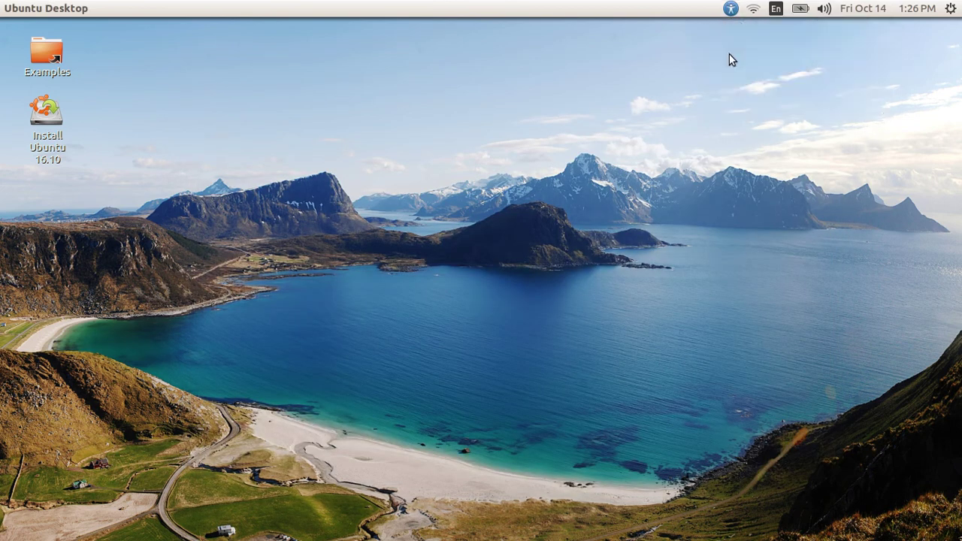
{"action": "left_click", "coordinate": [730, 9]}
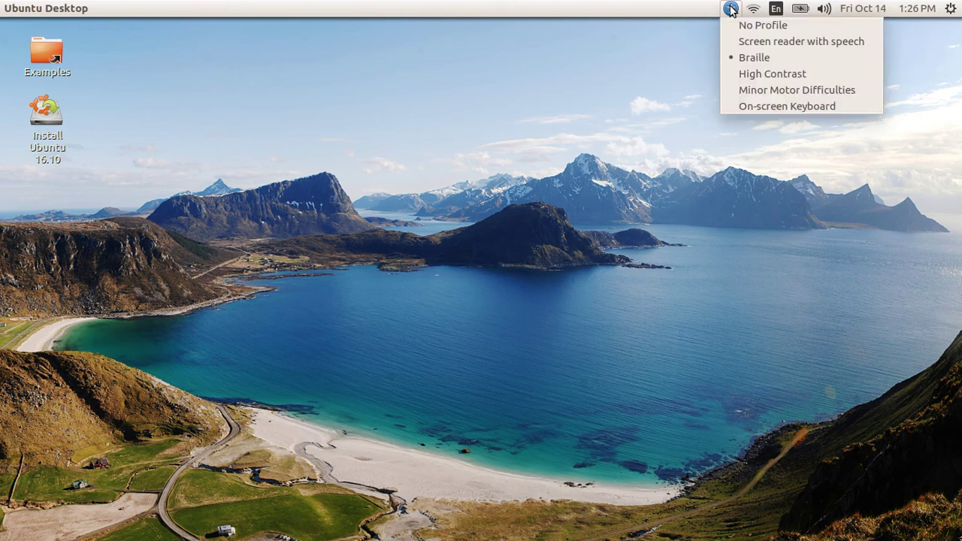
{"action": "left_click", "coordinate": [732, 70]}
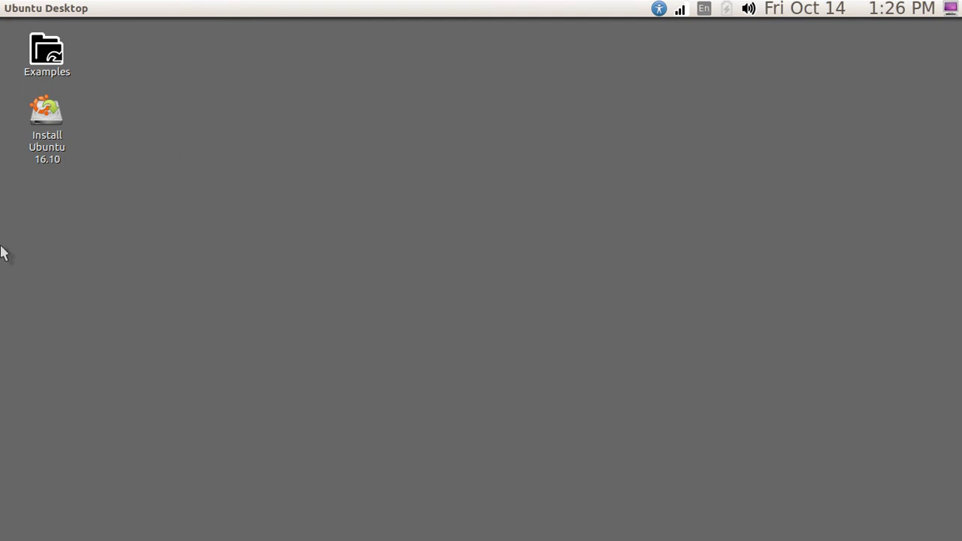
Open the Examples folder, place its window near the middle of the desktop, and view the network menu in high contrast
{"action": "mouse_move", "coordinate": [1, 253]}
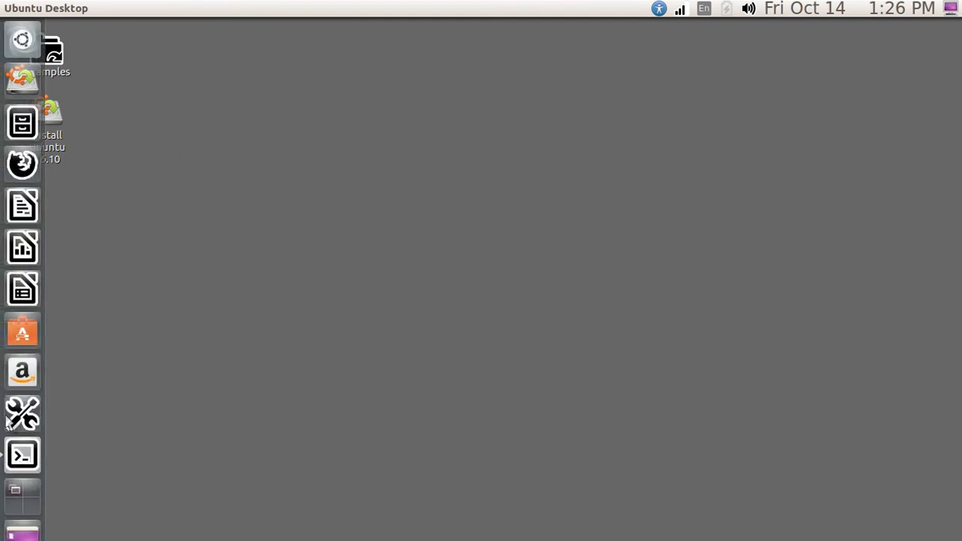
{"action": "left_click", "coordinate": [53, 52]}
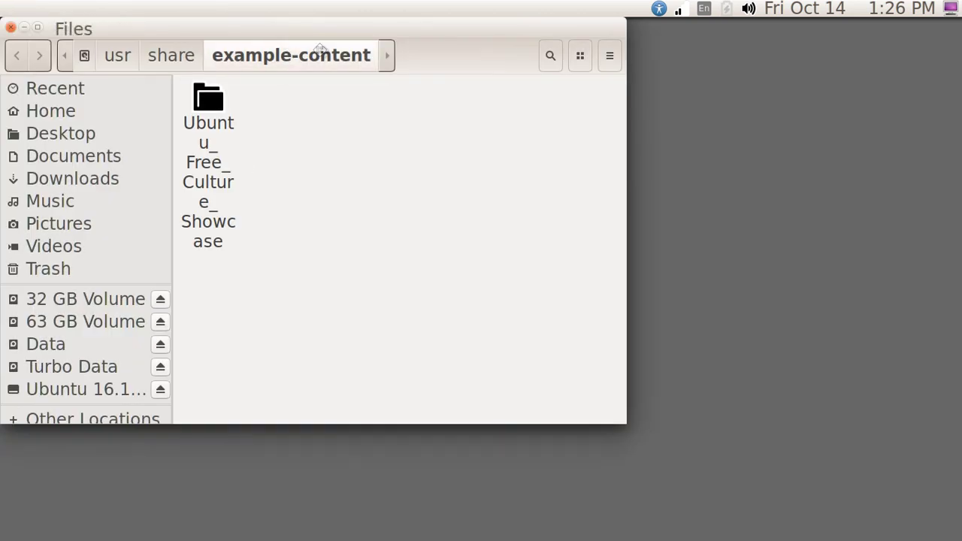
{"action": "left_click_drag", "start_coordinate": [301, 46], "coordinate": [451, 98]}
{"action": "left_click", "coordinate": [678, 11]}
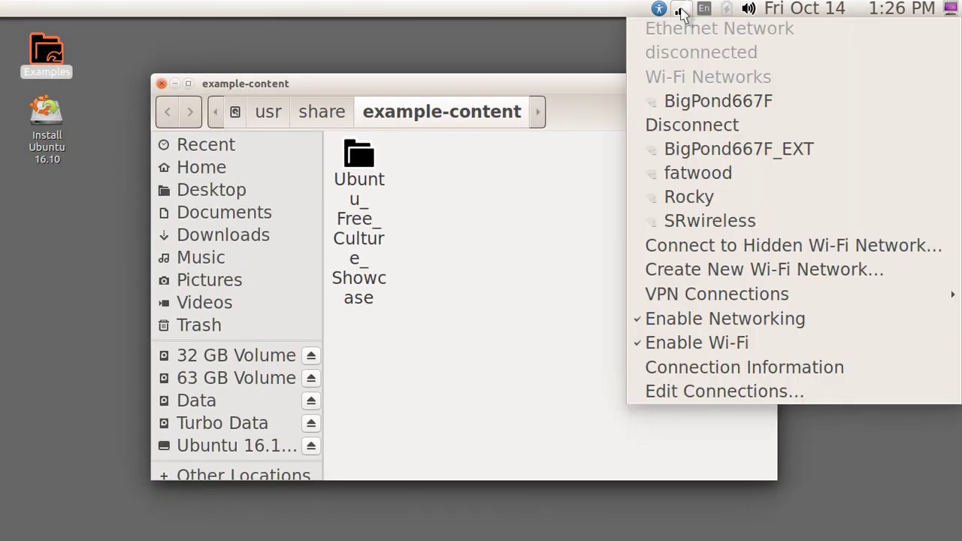
Switch the accessibility profile to Minor Motor Difficulties and return to the example-content window
{"action": "mouse_move", "coordinate": [658, 9]}
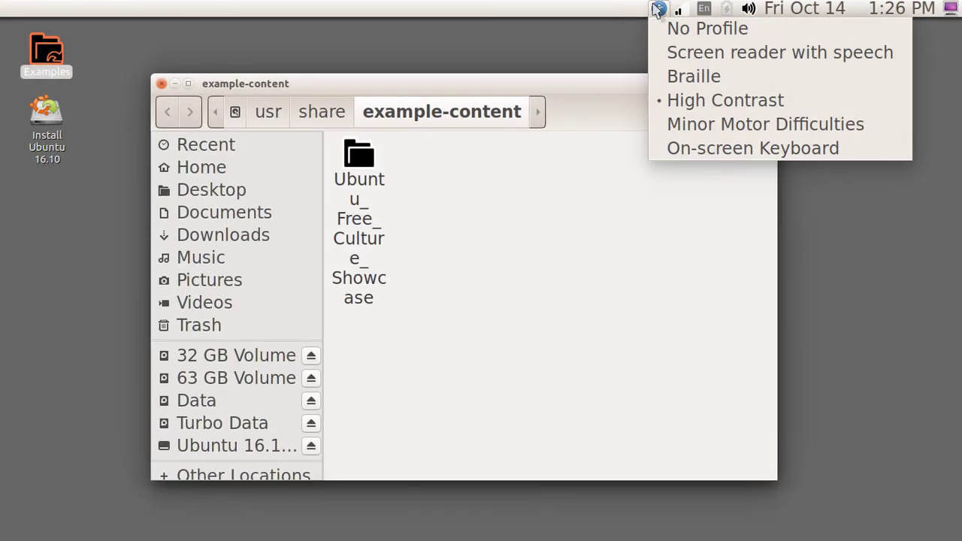
{"action": "left_click", "coordinate": [660, 124]}
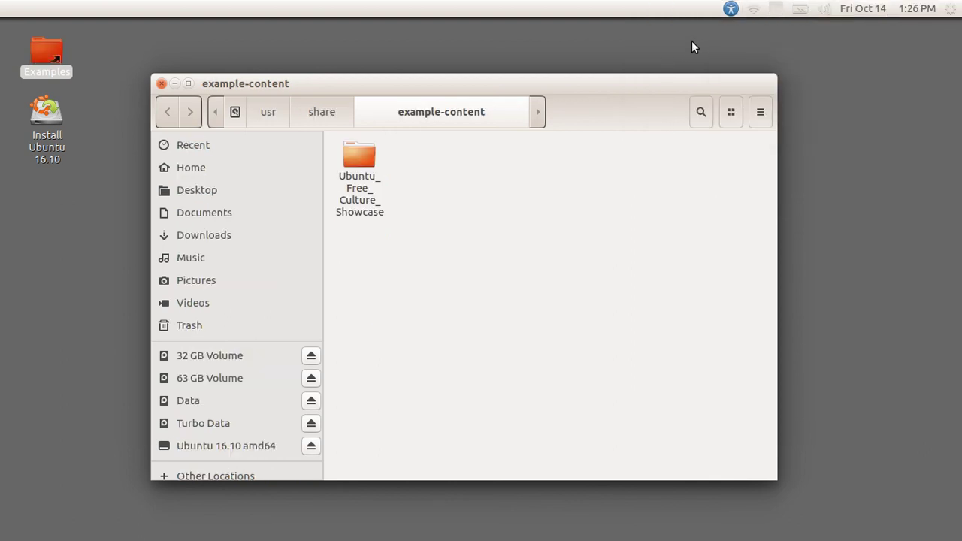
{"action": "left_click", "coordinate": [730, 9]}
{"action": "left_click", "coordinate": [302, 90]}
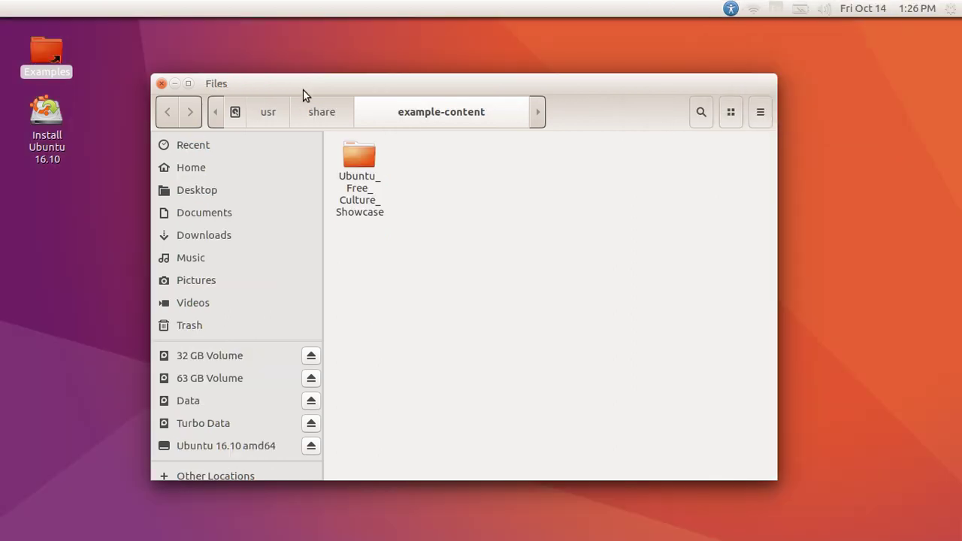
Close the example-content window, and open the Home folder in a window near the middle of the desktop
{"action": "left_click", "coordinate": [160, 83]}
{"action": "mouse_move", "coordinate": [2, 113]}
{"action": "left_click", "coordinate": [22, 128]}
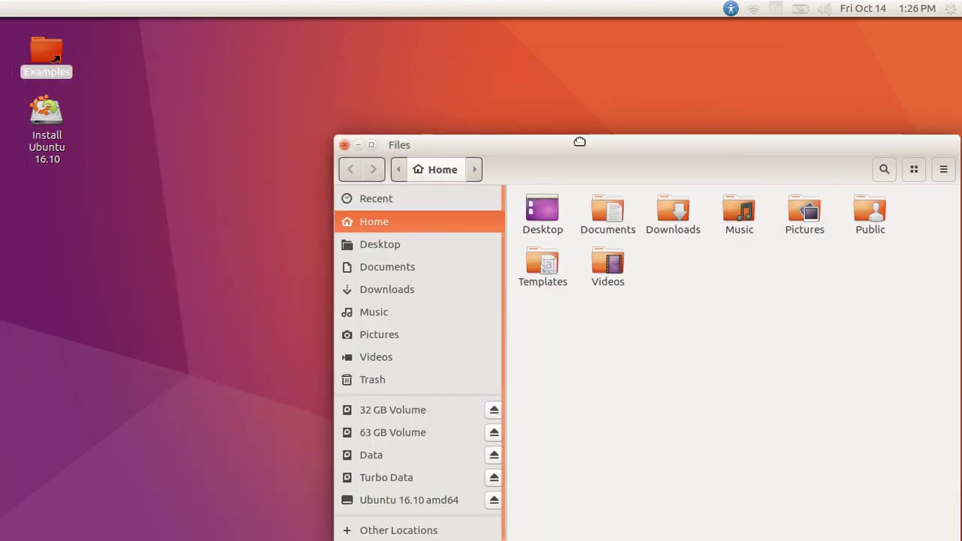
{"action": "left_click_drag", "start_coordinate": [580, 141], "coordinate": [493, 85]}
Try the On-screen Keyboard accessibility profile, and set the profile back to No Profile with the Home window closed
{"action": "left_click", "coordinate": [730, 8]}
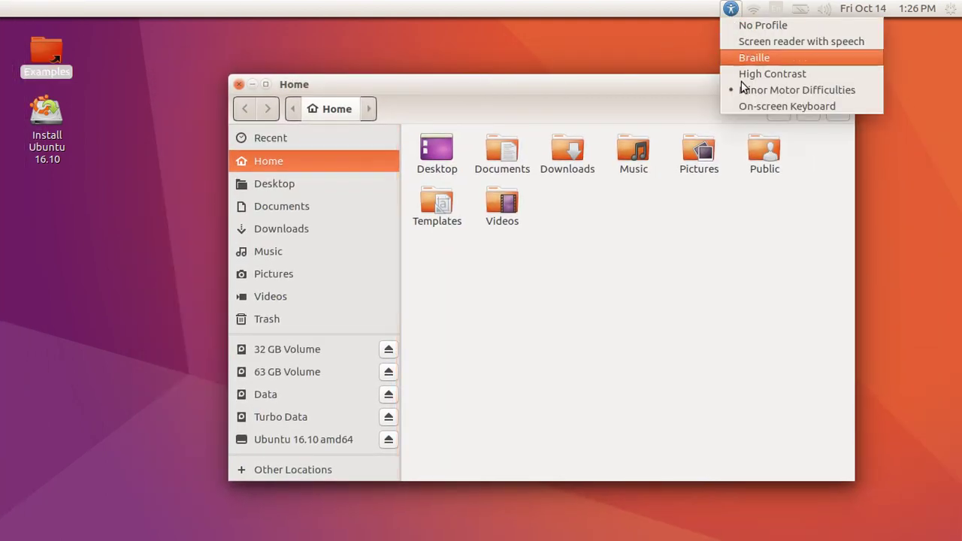
{"action": "left_click", "coordinate": [739, 114]}
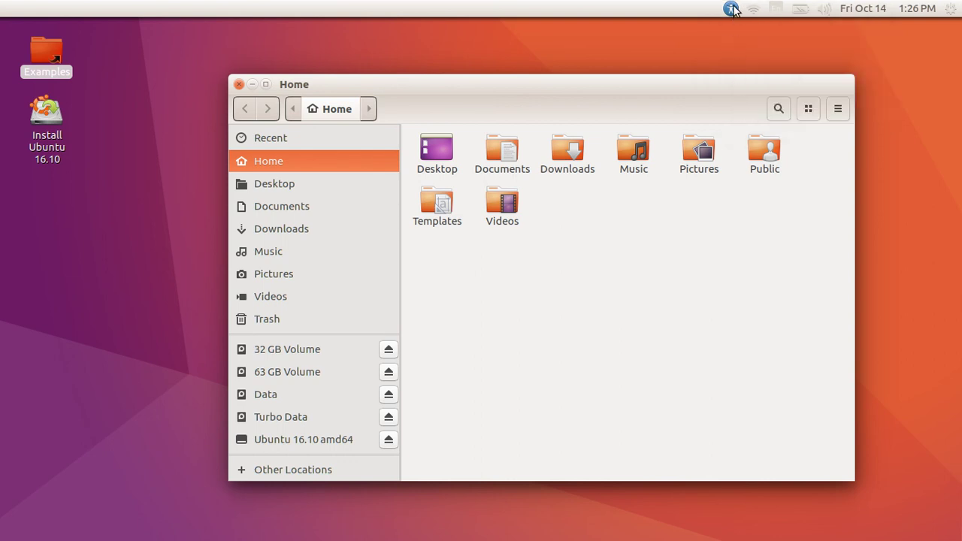
{"action": "left_click", "coordinate": [732, 8]}
{"action": "left_click", "coordinate": [734, 25]}
{"action": "left_click", "coordinate": [239, 84]}
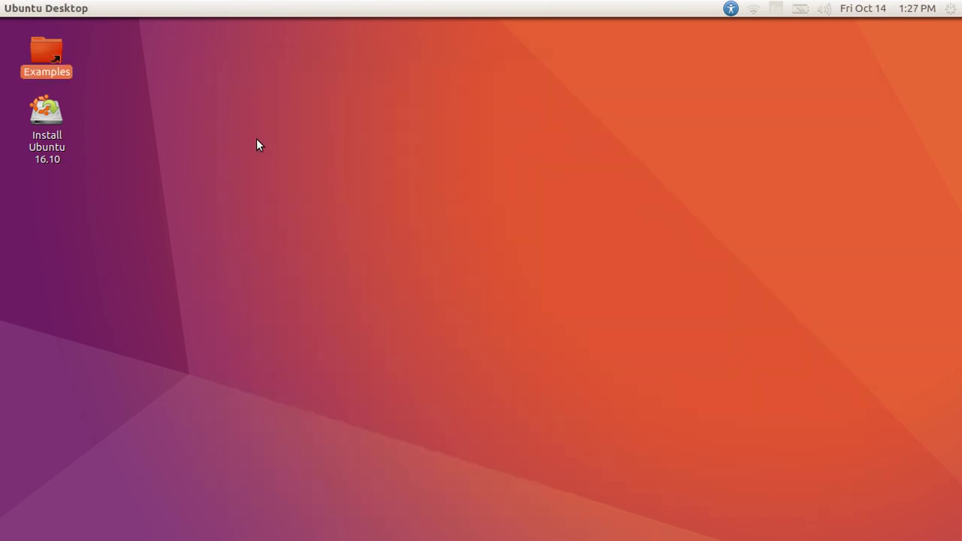
{"action": "left_click", "coordinate": [732, 8]}
{"action": "left_click", "coordinate": [735, 25]}
Look over the indicator menus, including the calendar, and bring up the Terminal window
{"action": "left_click", "coordinate": [755, 9]}
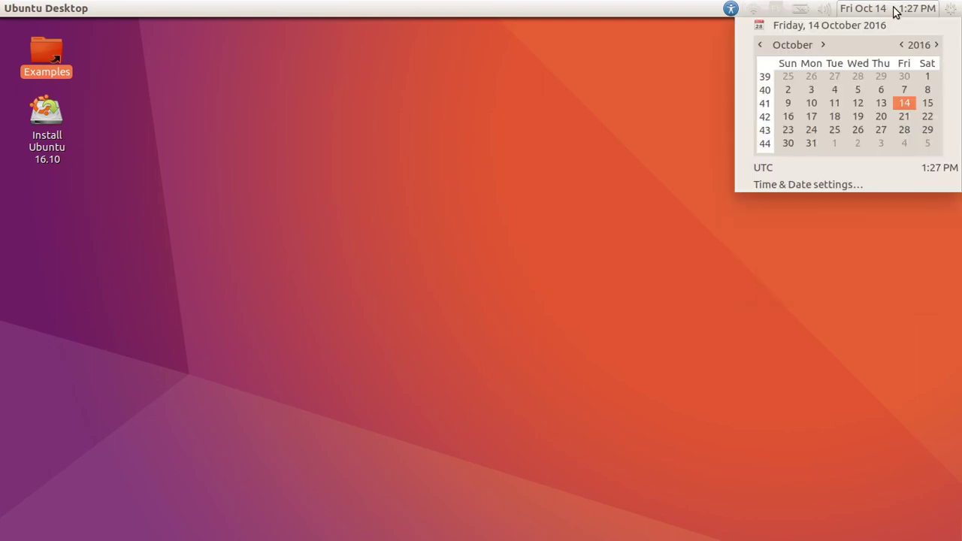
{"action": "left_click", "coordinate": [528, 135]}
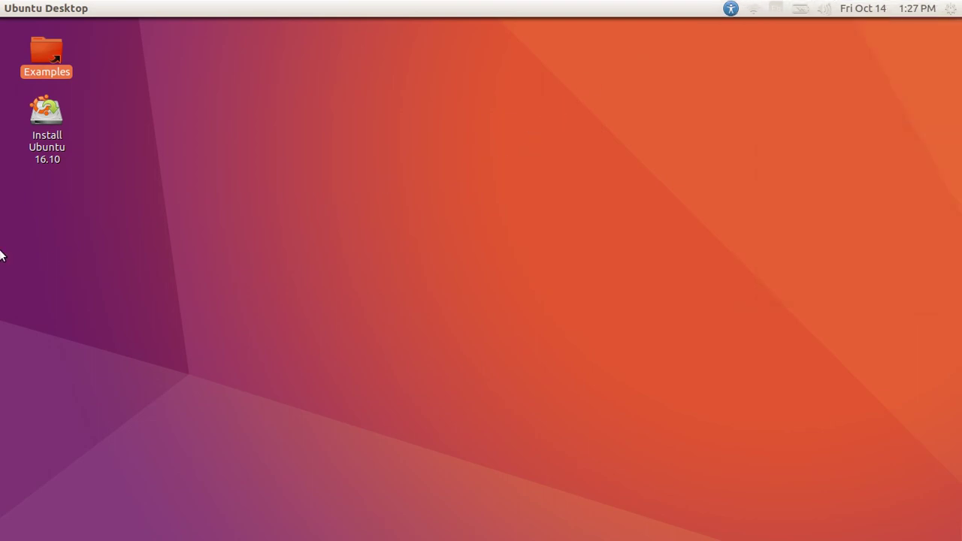
{"action": "mouse_move", "coordinate": [1, 321]}
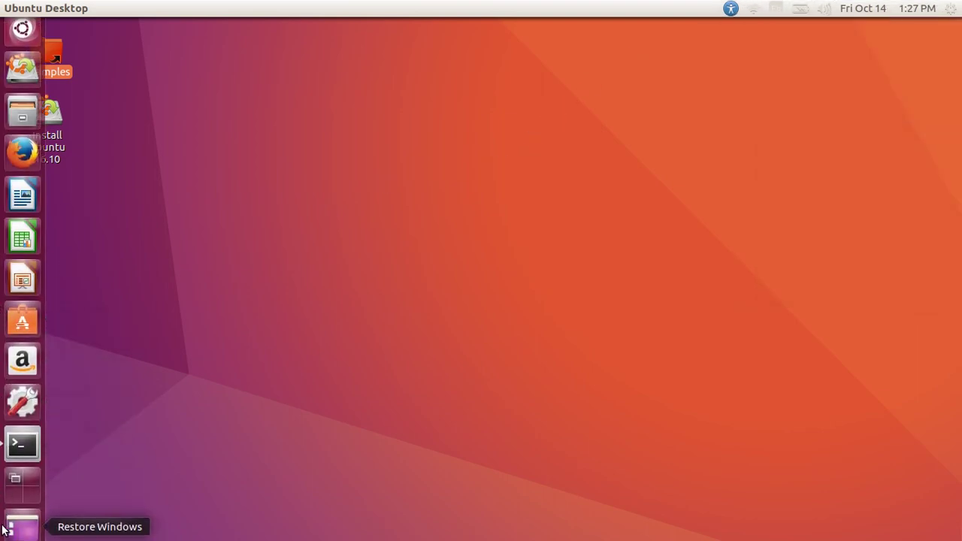
{"action": "left_click", "coordinate": [21, 405]}
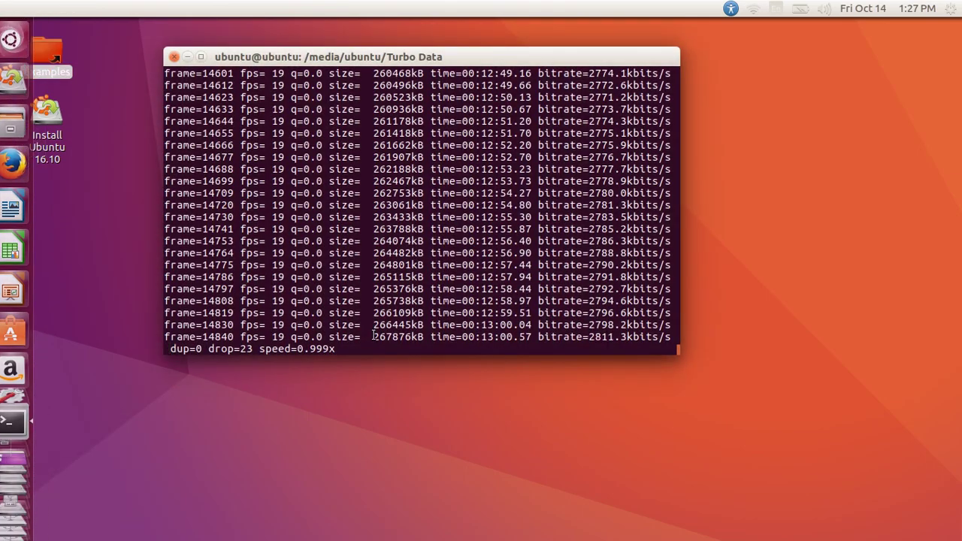